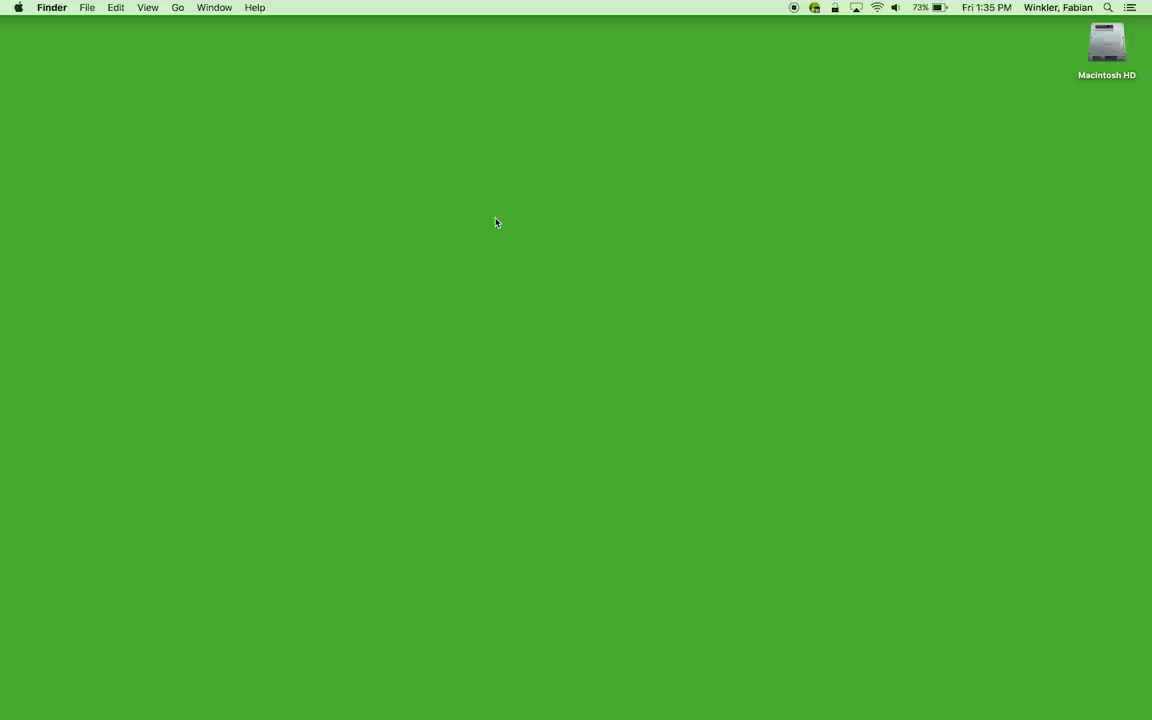
Create a new desktop folder, move it to the centre and name it Unity3D_AR
key(shift+super+n)
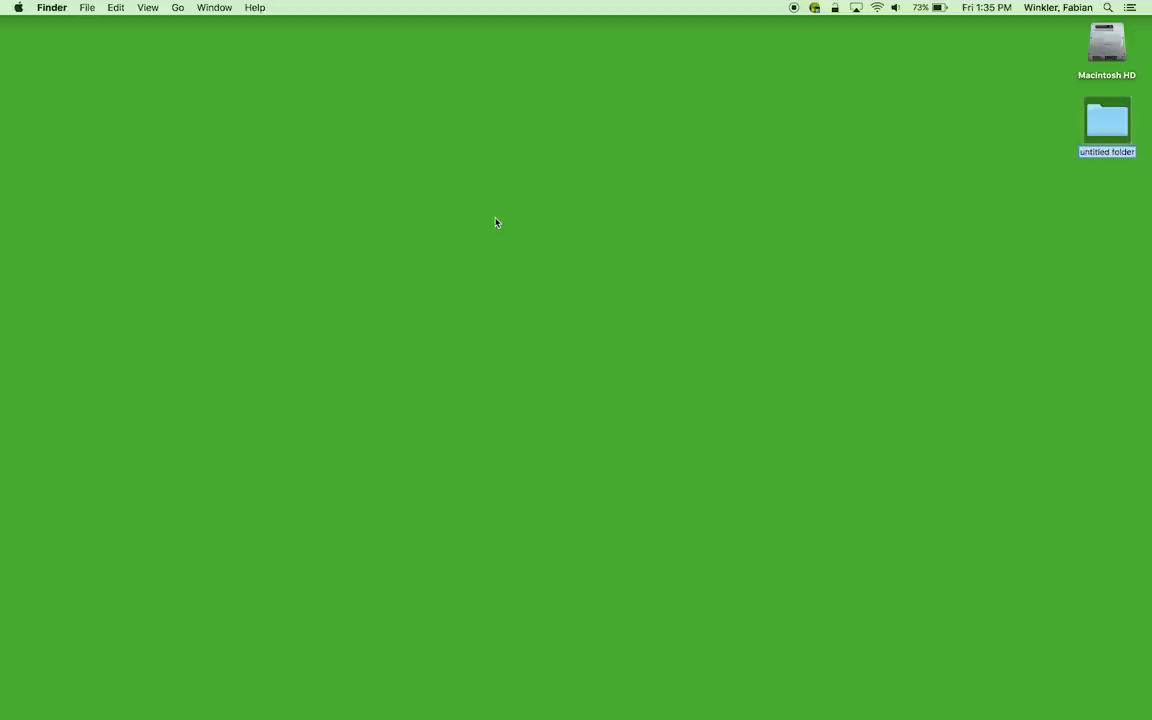
drag(1107, 127, 589, 307)
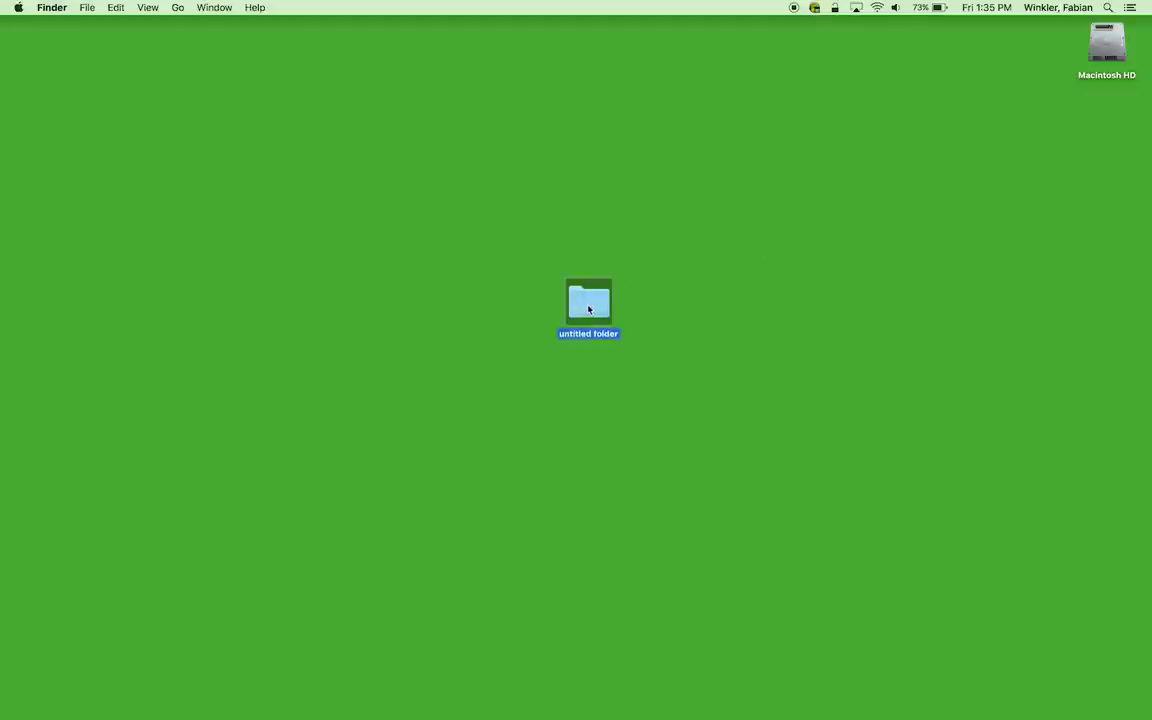
text(Unity3D_Ar)
key(BackSpace)
text(R)
click(653, 398)
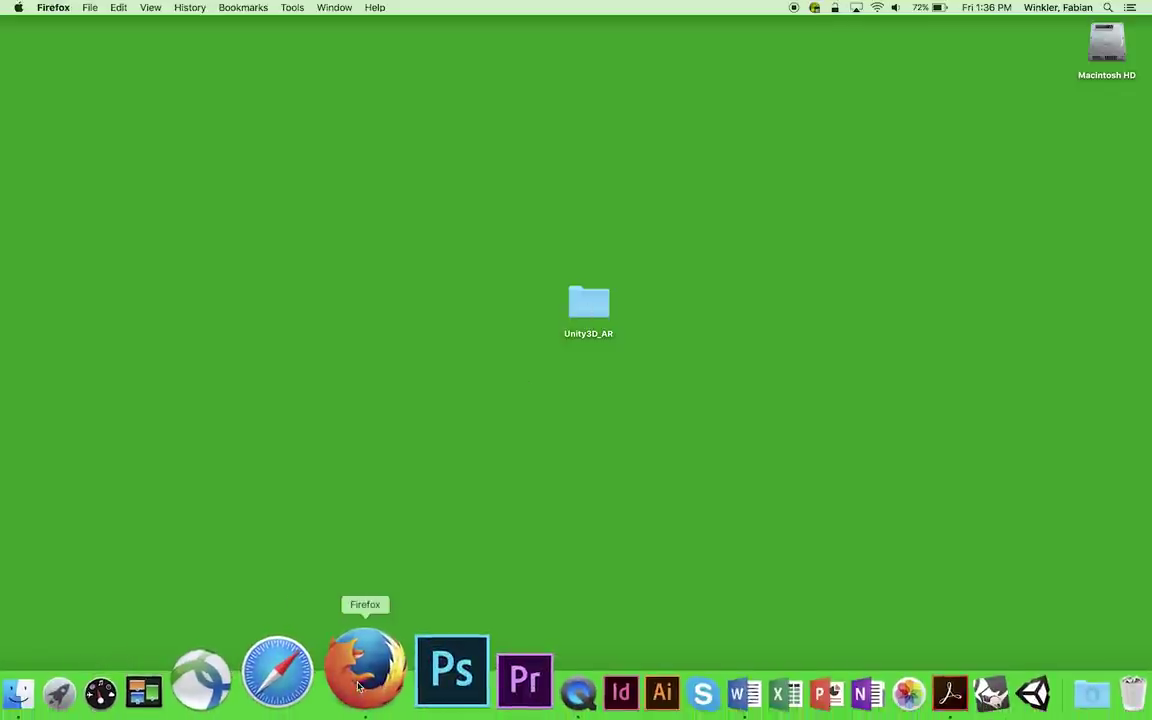
Open the AD41700 course page in Firefox and scroll down to the materials
click(358, 686)
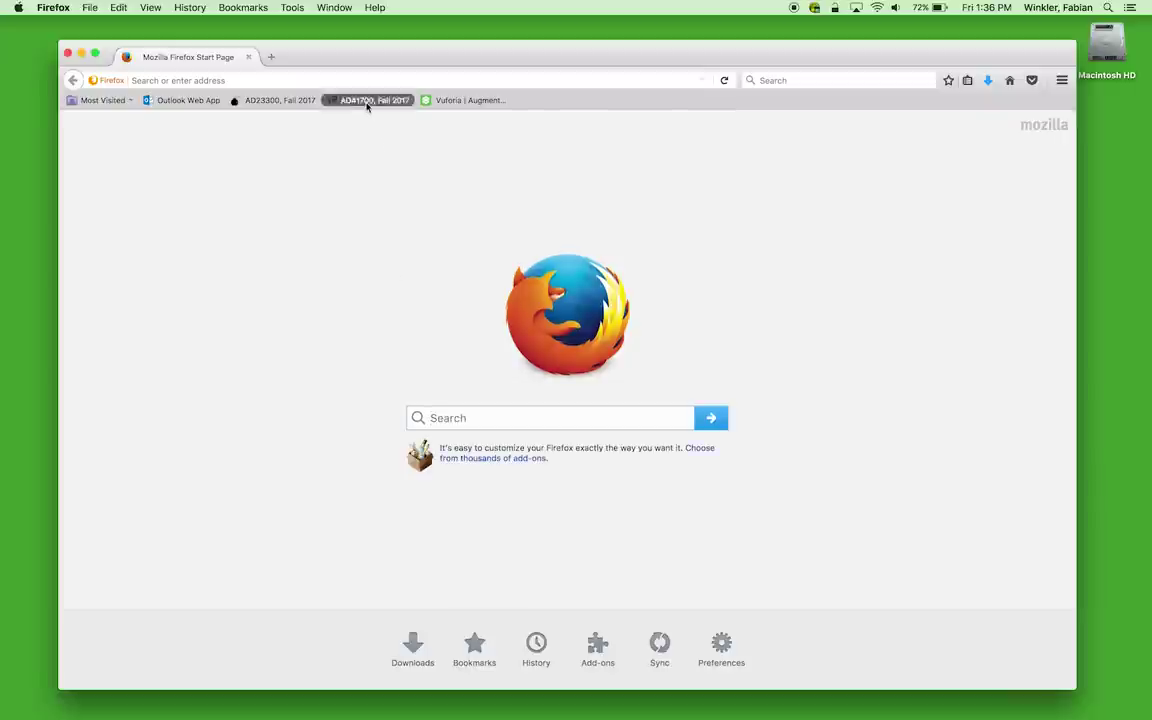
click(367, 101)
scroll(824, 449, down, 2)
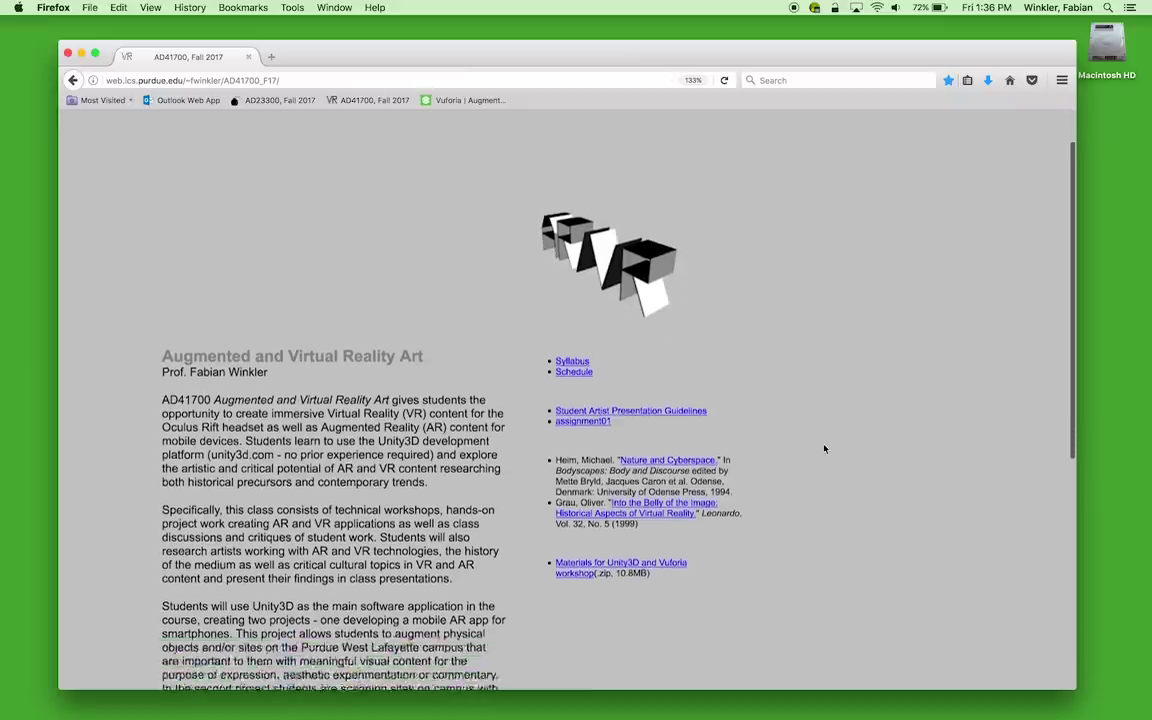
scroll(824, 449, down, 2)
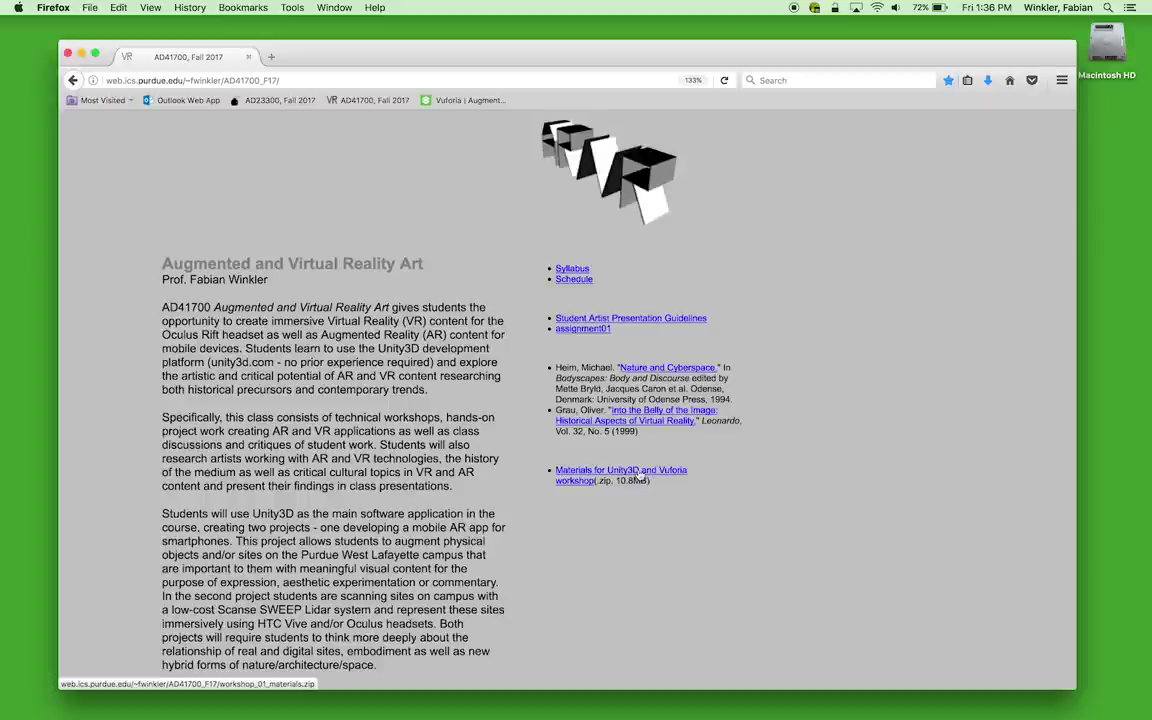
Save workshop_01_materials.zip to disk and close the browser window
click(638, 477)
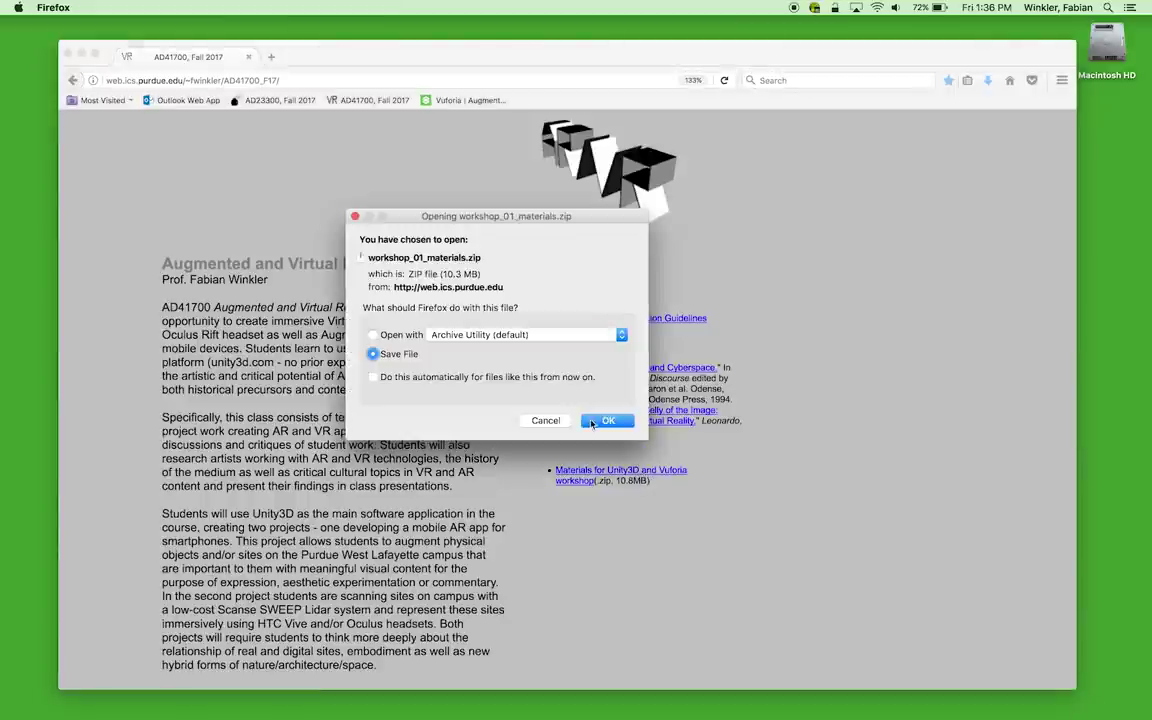
click(603, 421)
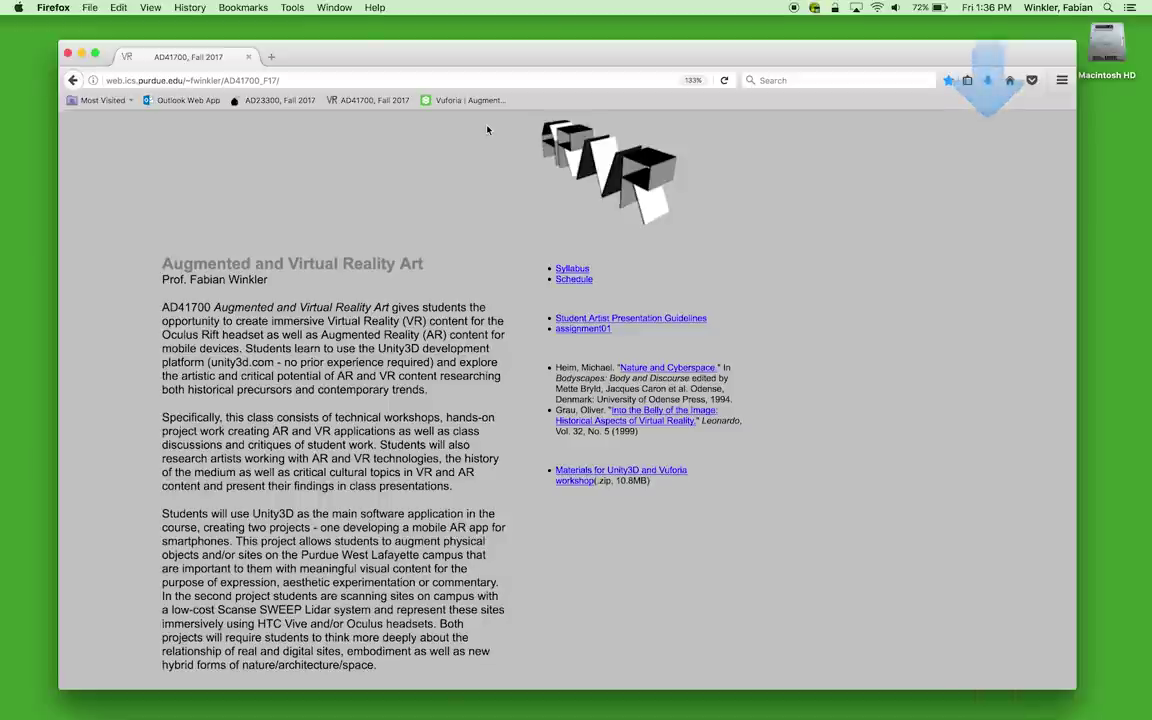
click(67, 52)
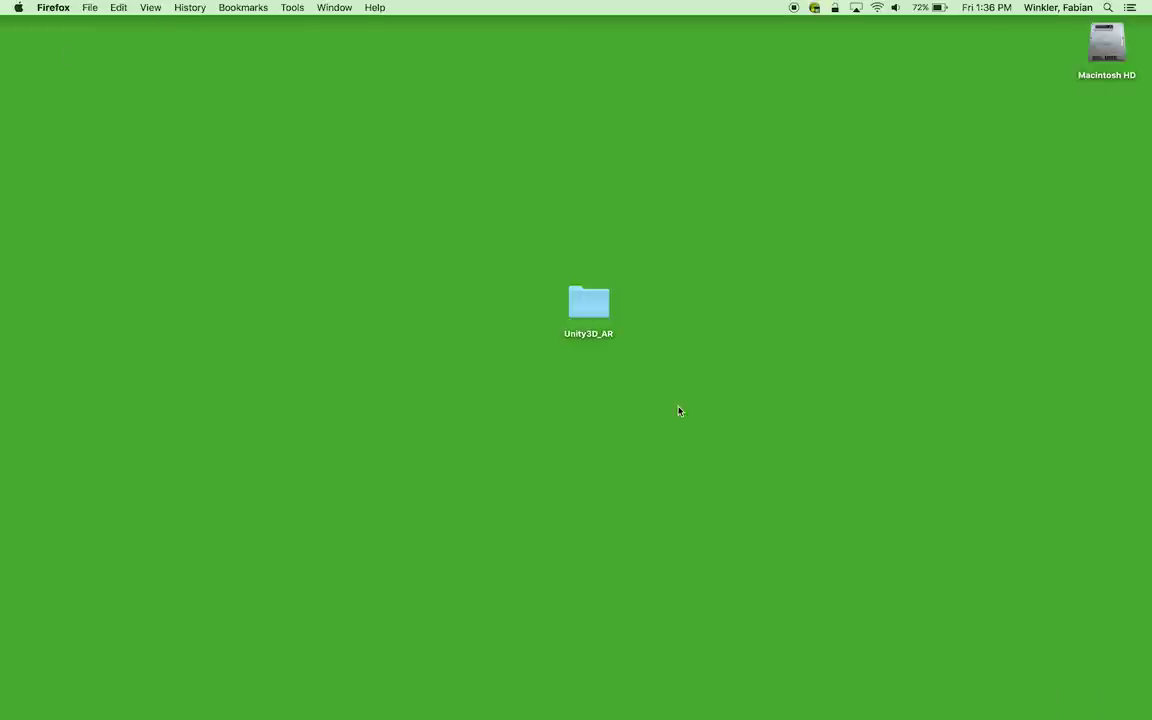
Move the downloaded workshop zip into the Unity3D_AR folder and open that folder
mouse_move(1080, 717)
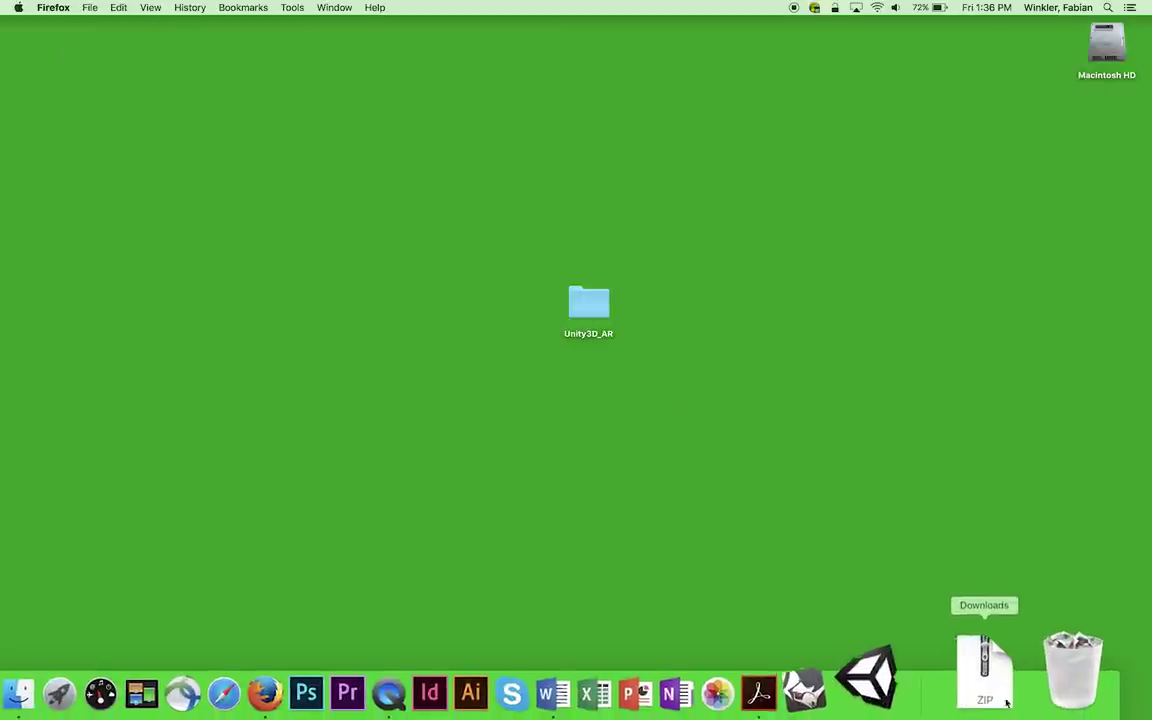
drag(1022, 588, 588, 307)
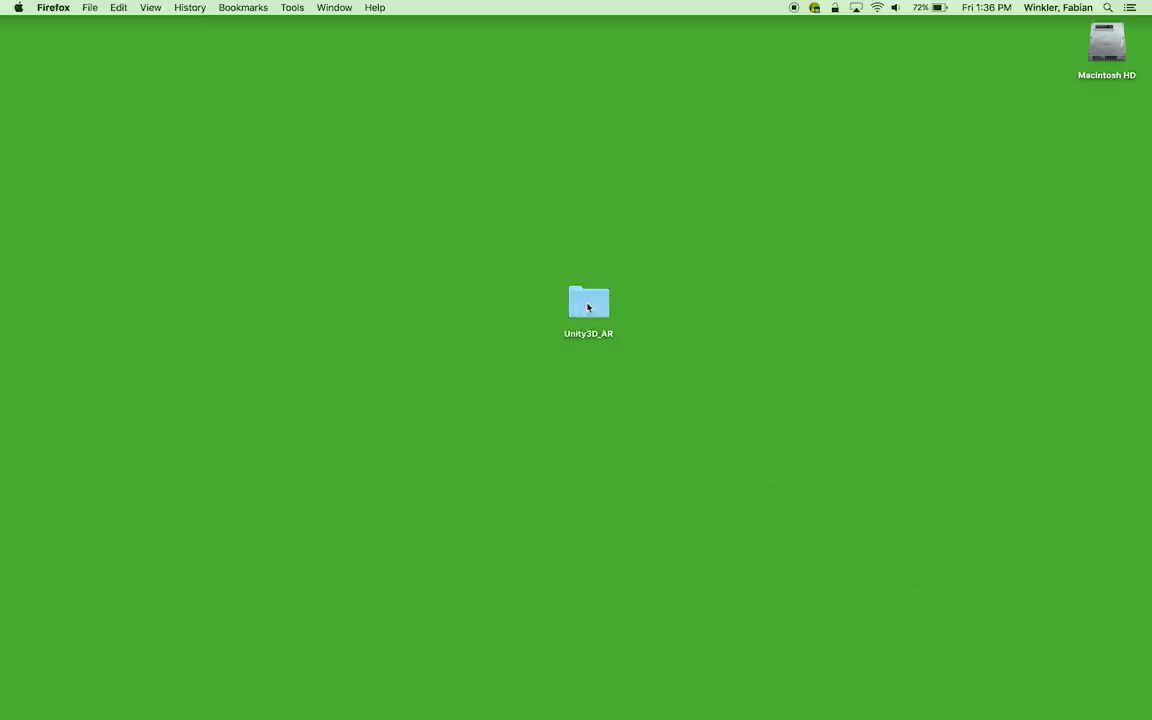
double_click(588, 307)
Unzip workshop_01_materials, delete the leftover zip, and check its 3D_models and Vuforia_Target_Images subfolders
click(447, 180)
double_click(447, 180)
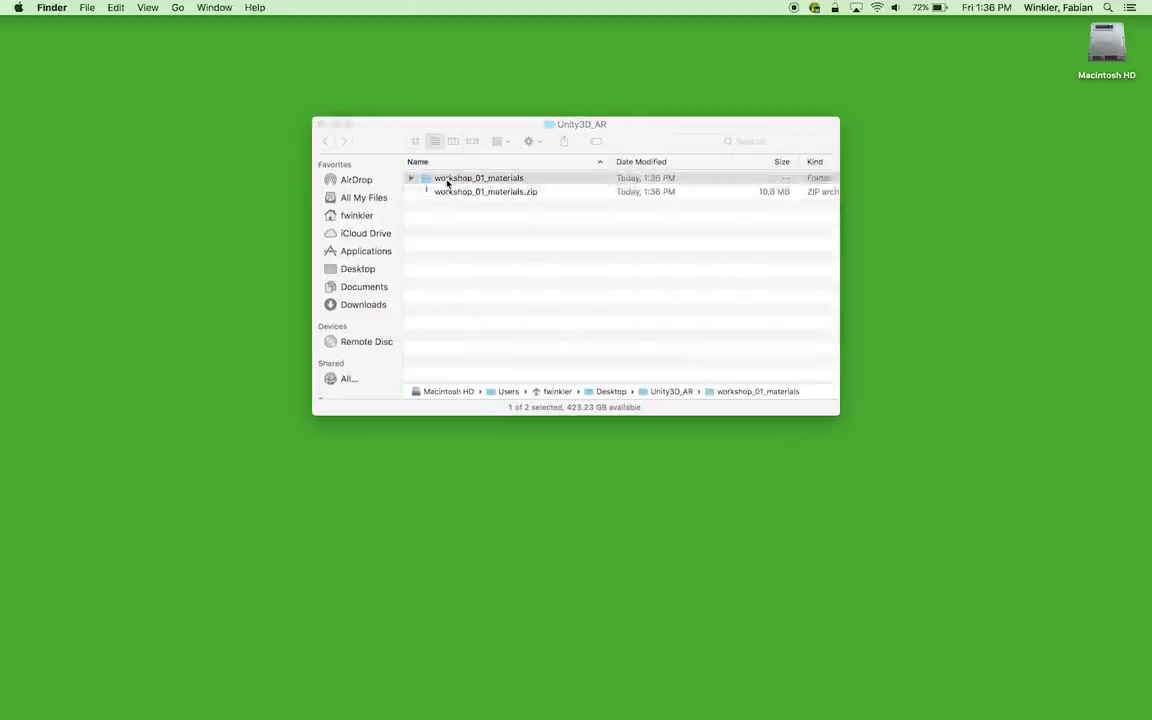
click(451, 192)
key(super+BackSpace)
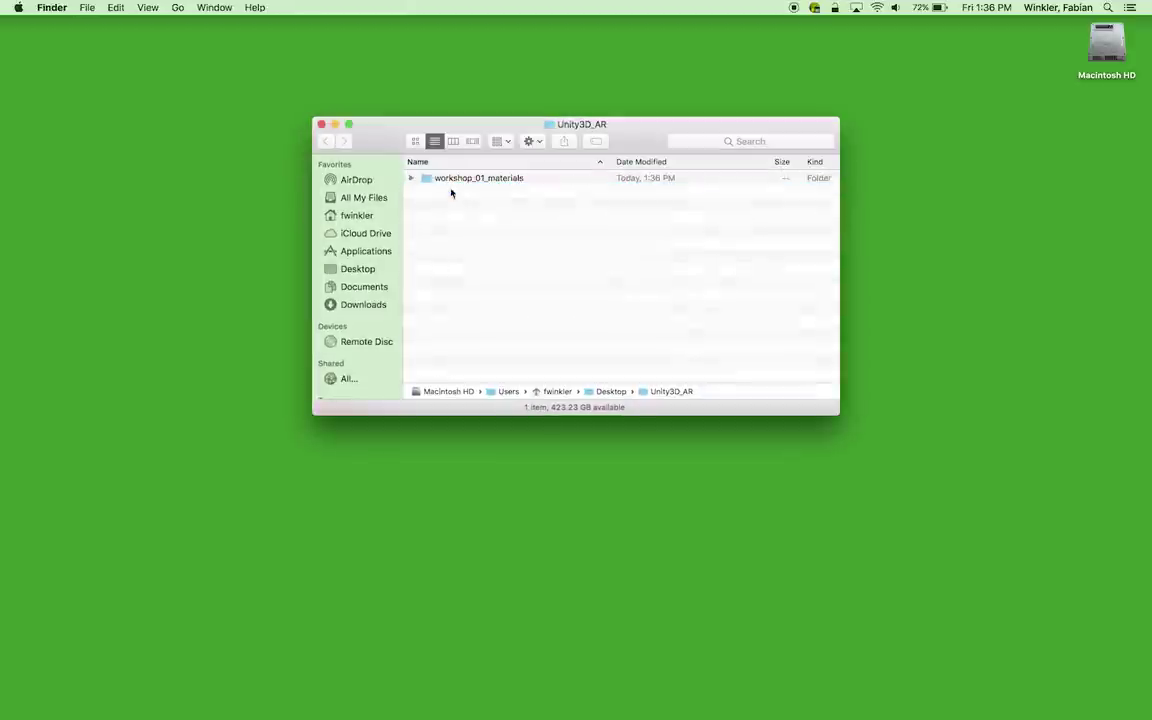
click(412, 180)
click(410, 178)
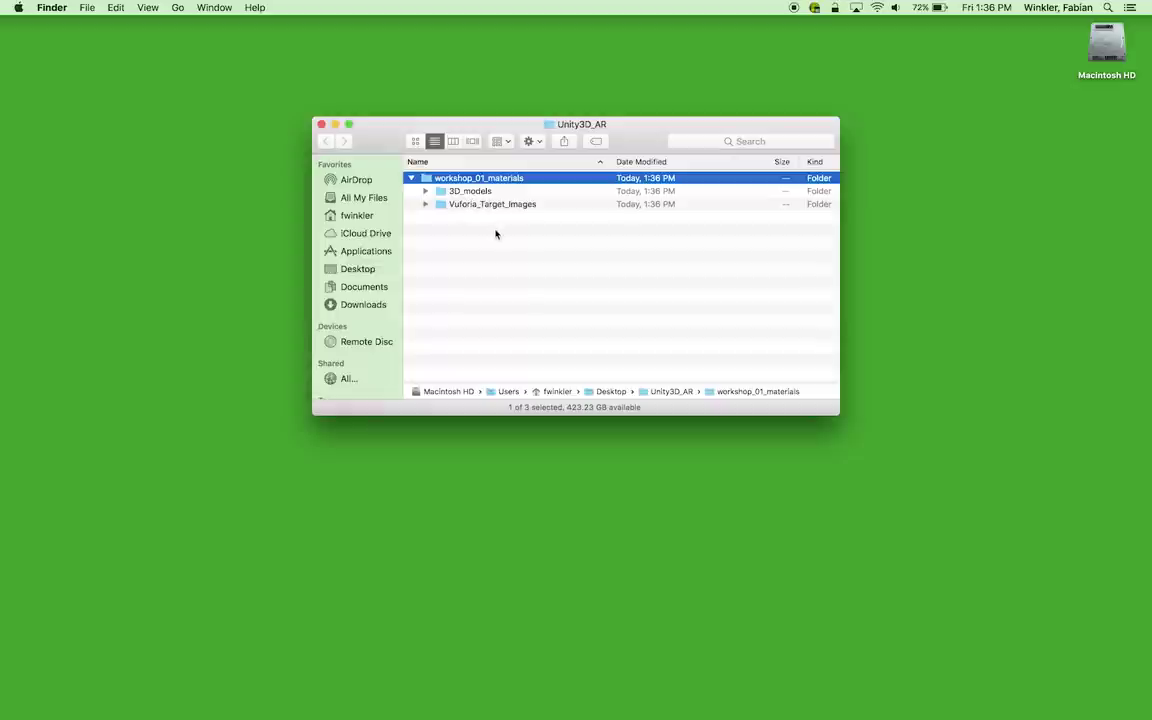
click(321, 124)
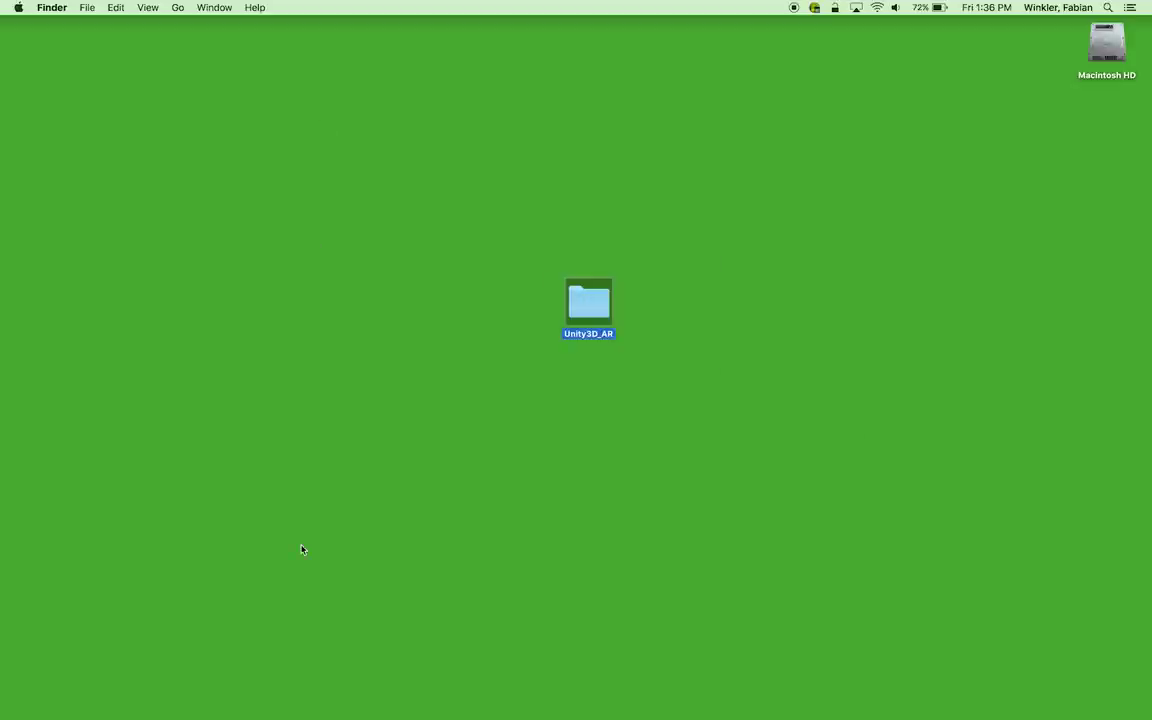
Go from the vuforia.com homepage to the Developer Portal at developer.vuforia.com
click(357, 678)
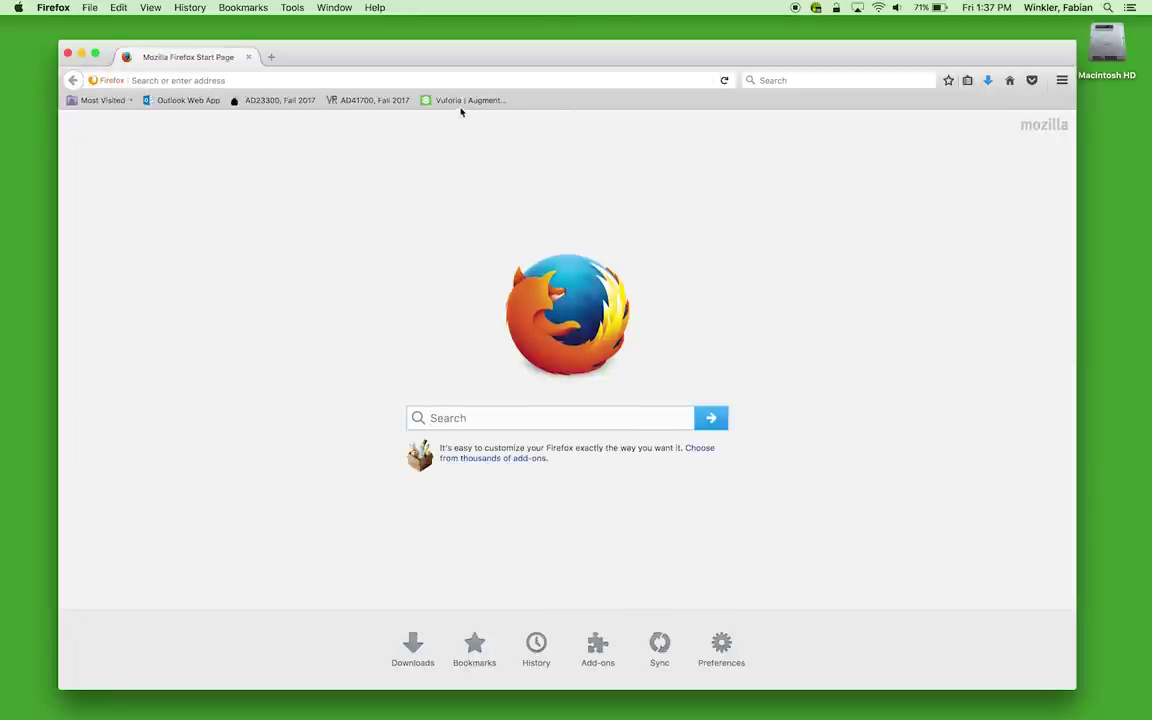
click(461, 103)
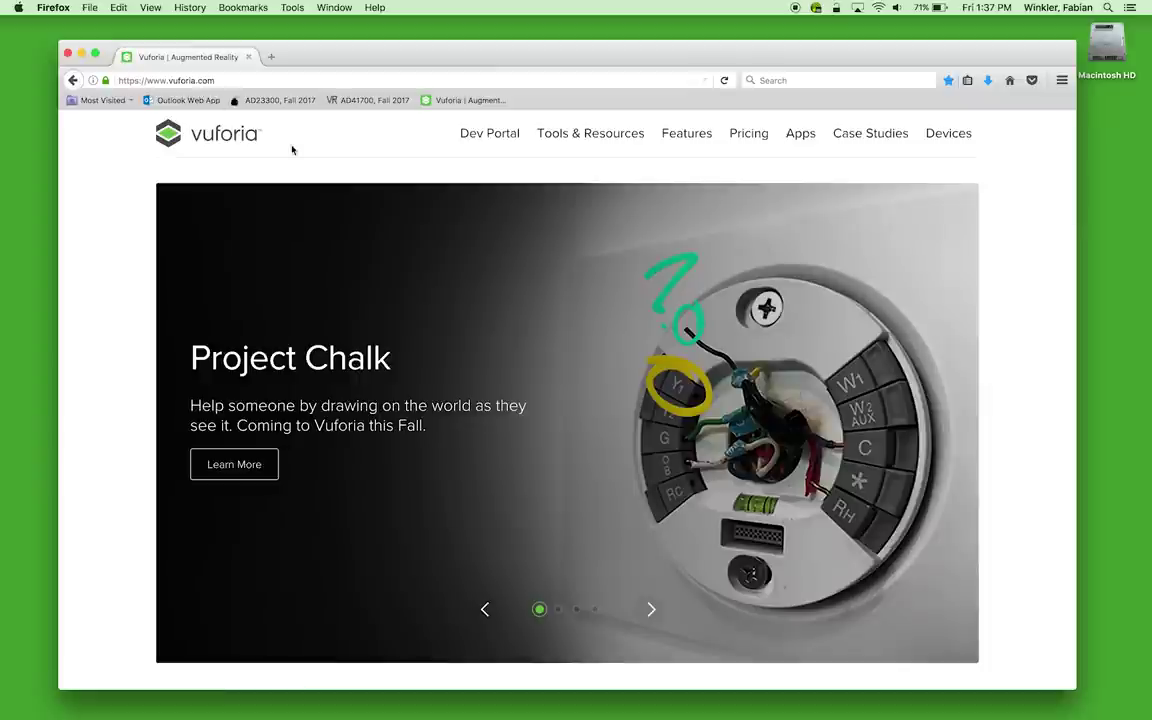
click(490, 140)
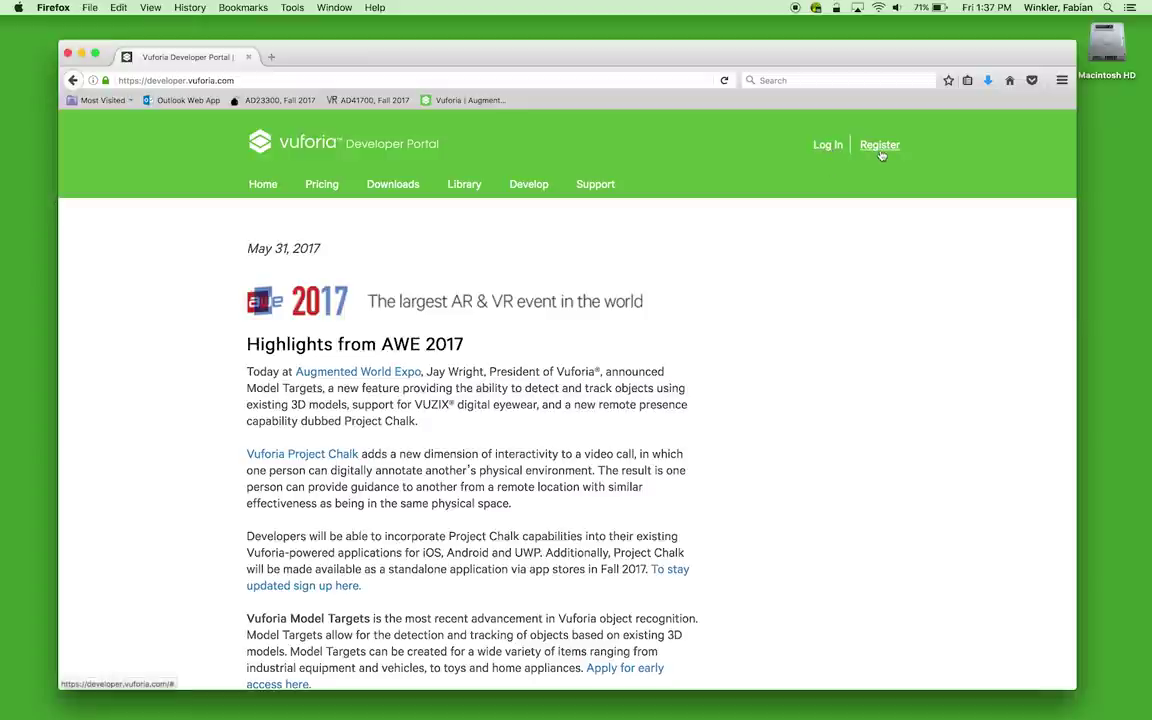
Log in with the account e-mail and password, declining Firefox's offer to save the login
click(828, 145)
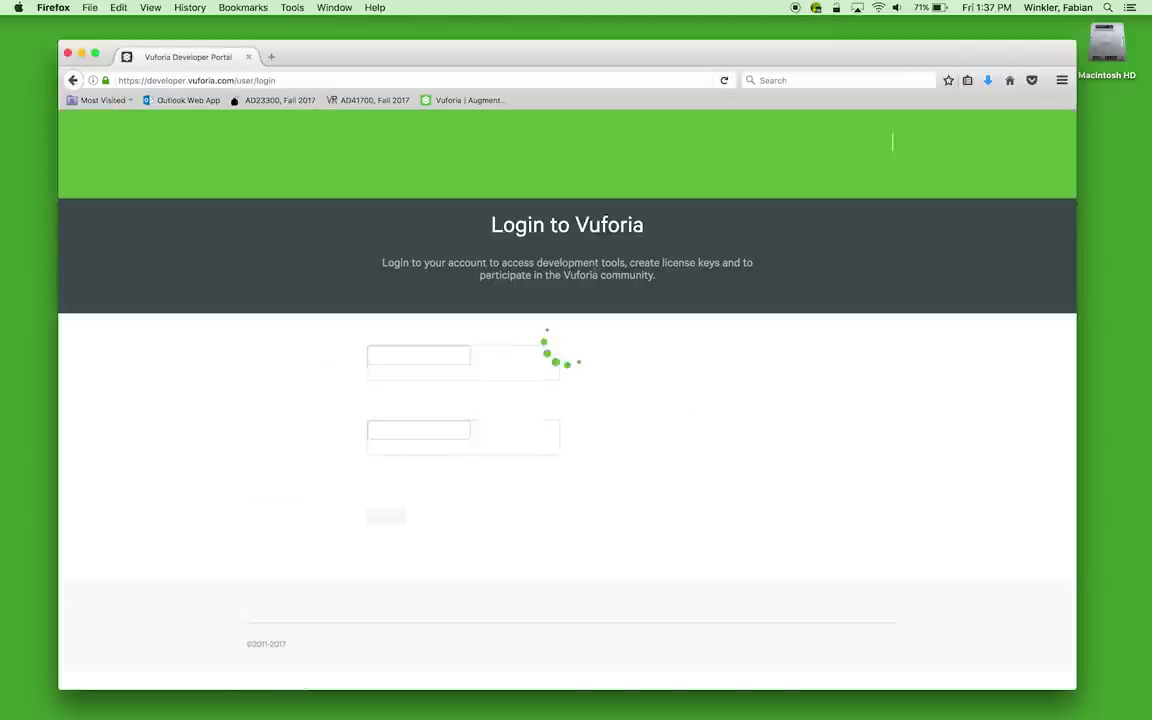
click(434, 362)
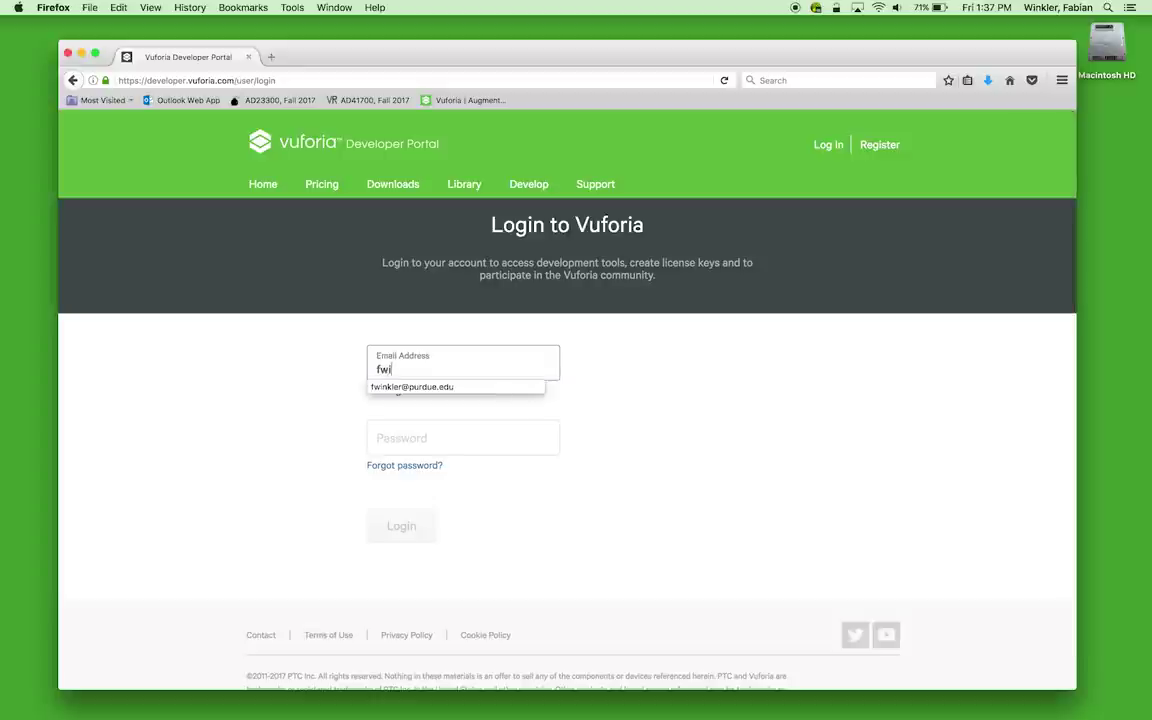
click(437, 386)
click(397, 441)
text(••••••••)
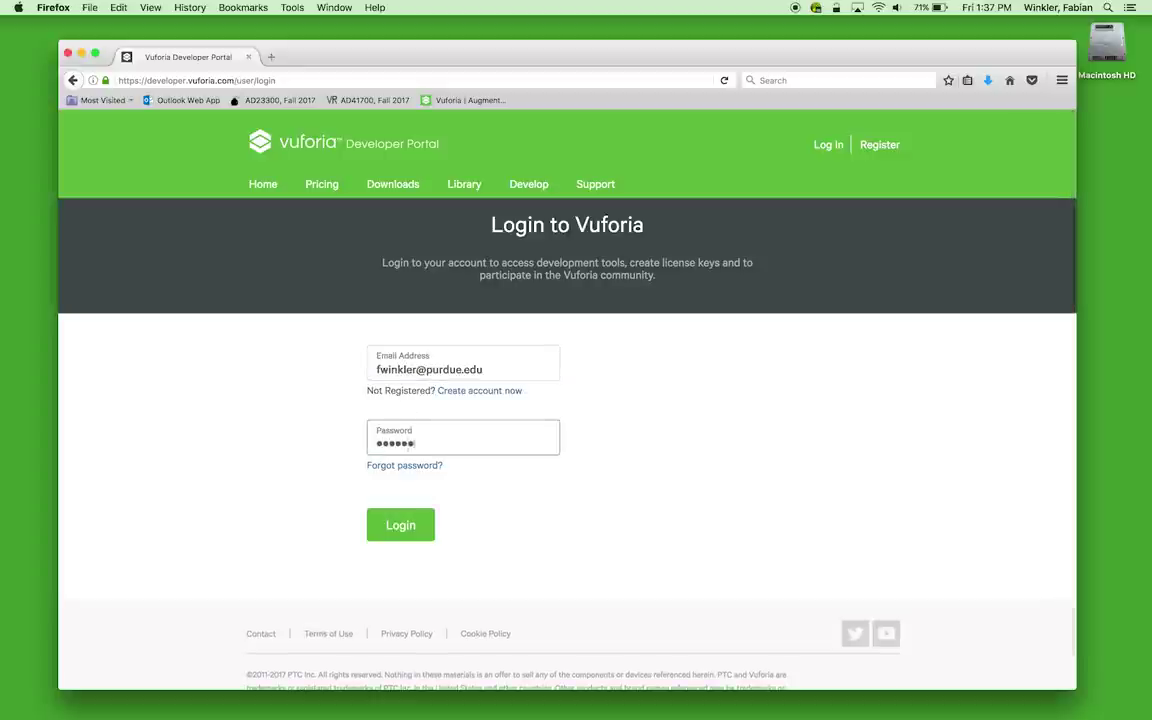
text(•)
key(Return)
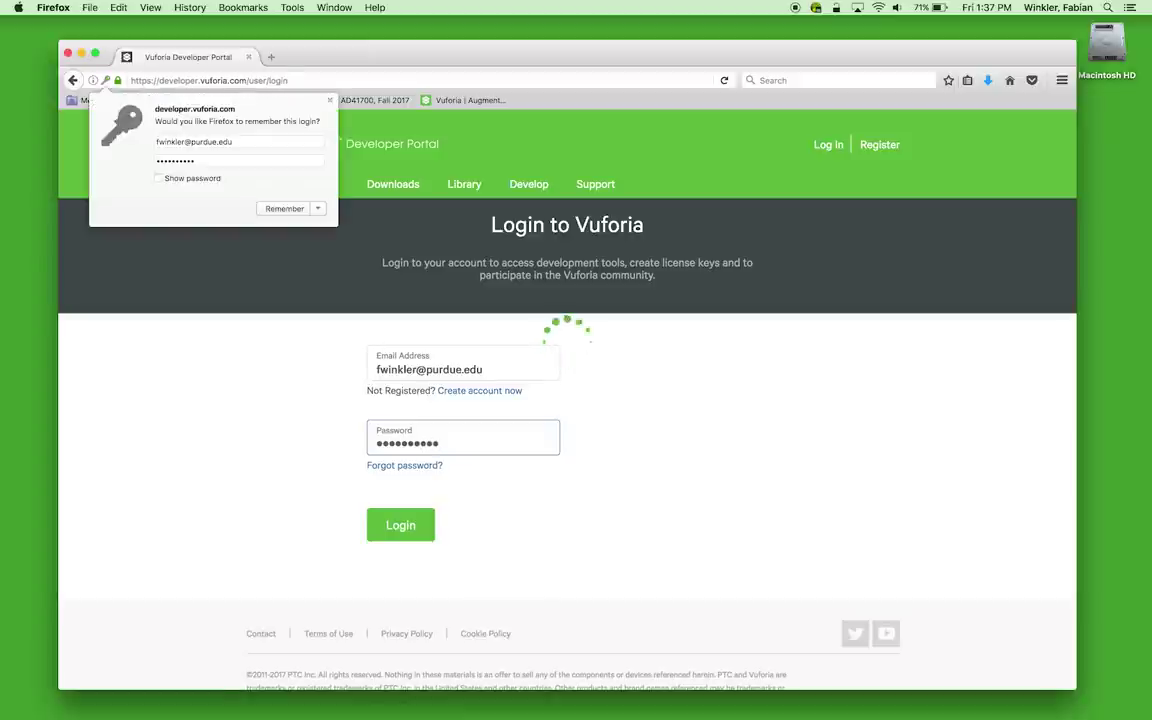
click(317, 208)
click(310, 231)
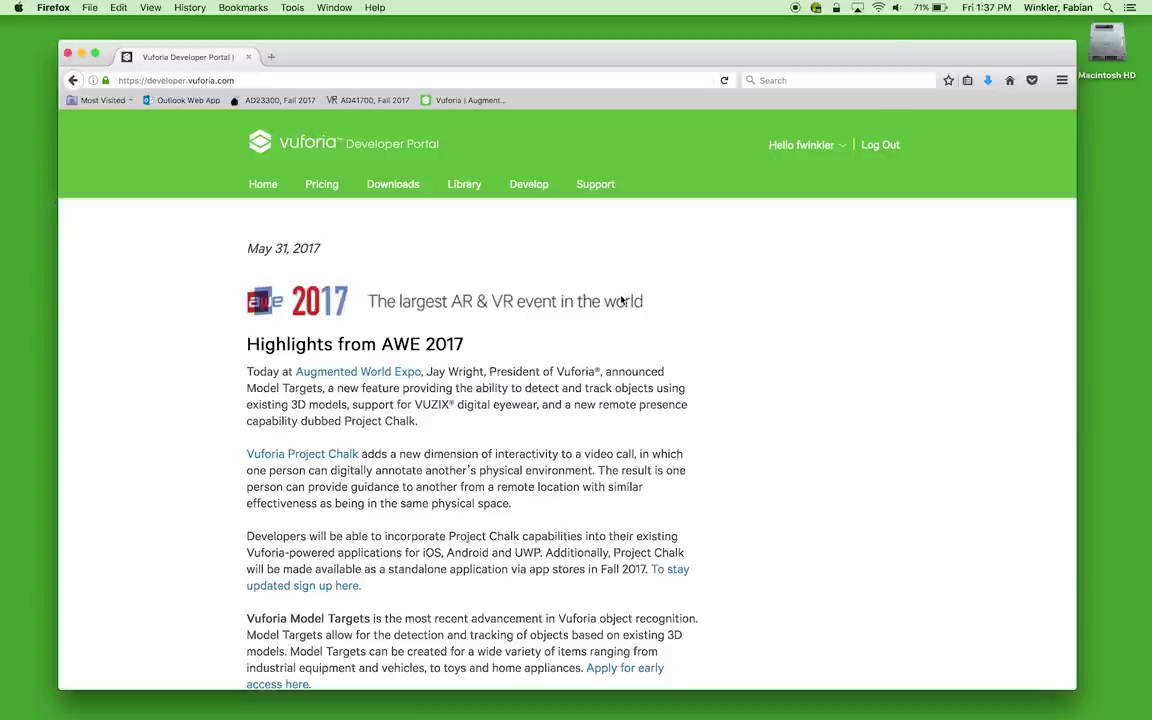
Download the Vuforia 6.2 Unity package from the SDK Downloads page, accepting the license
click(393, 186)
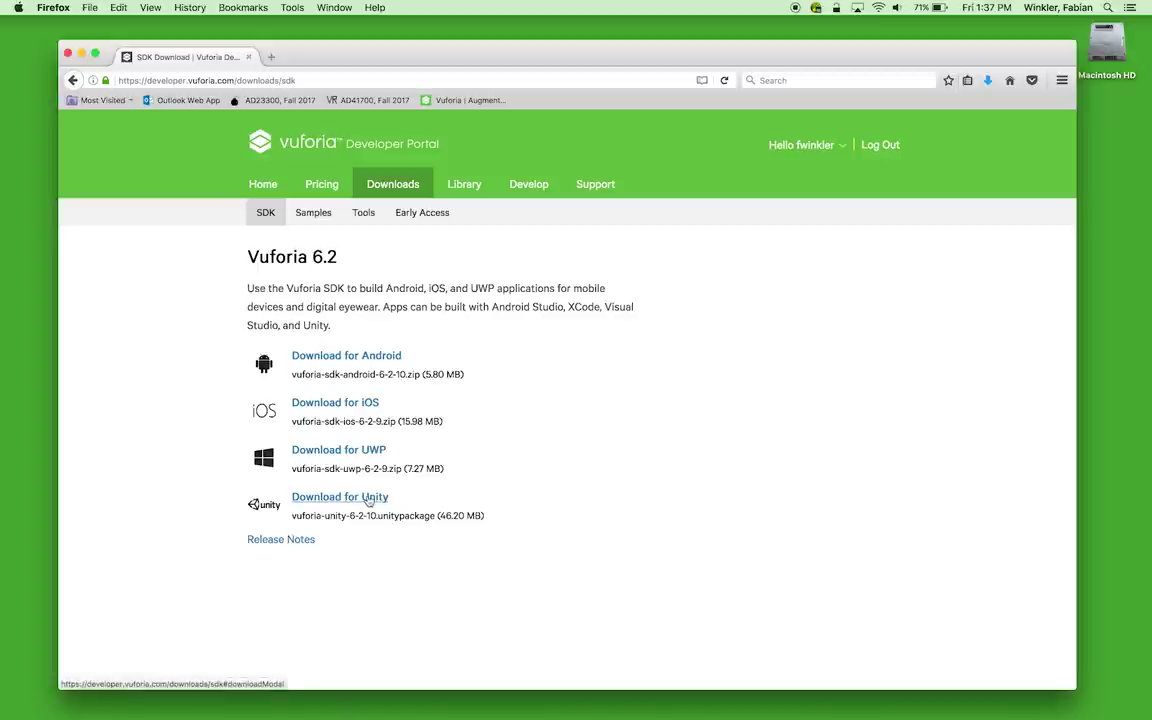
click(368, 498)
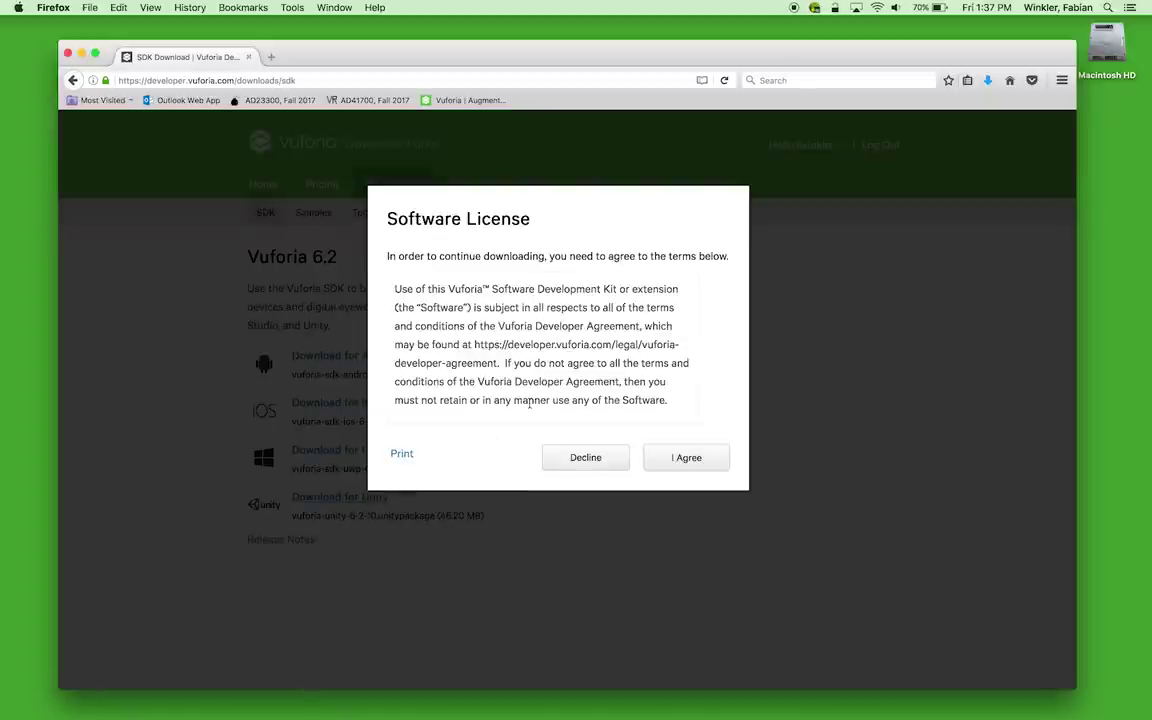
click(682, 462)
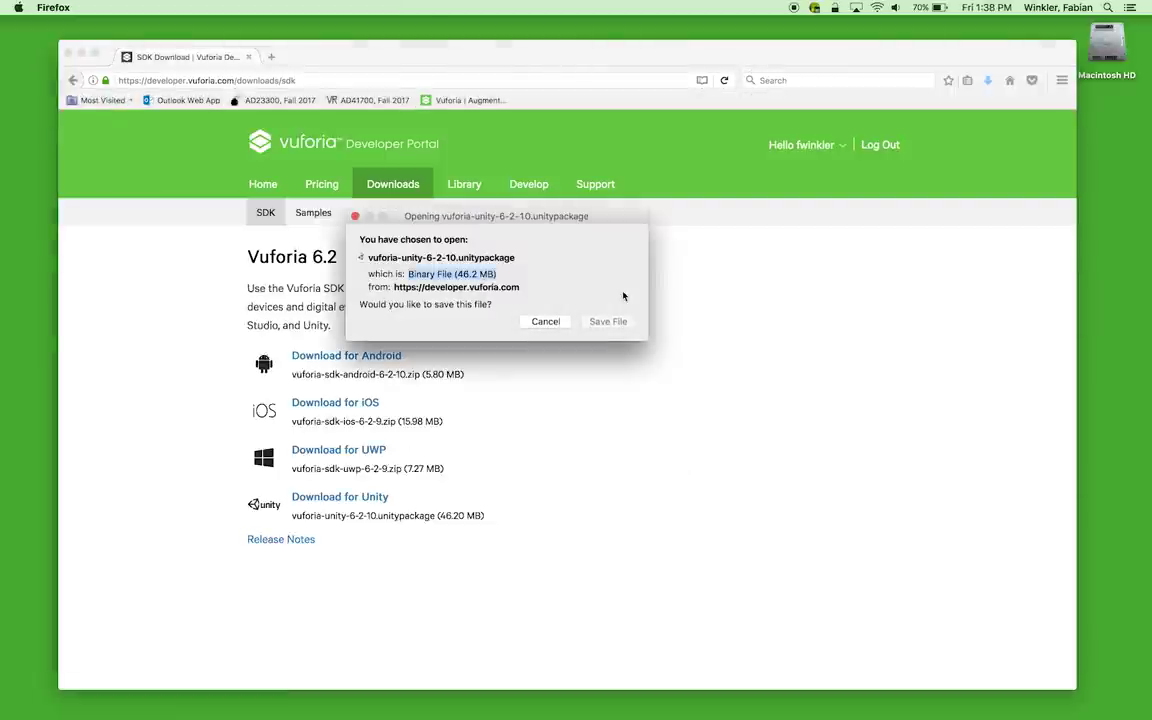
click(607, 321)
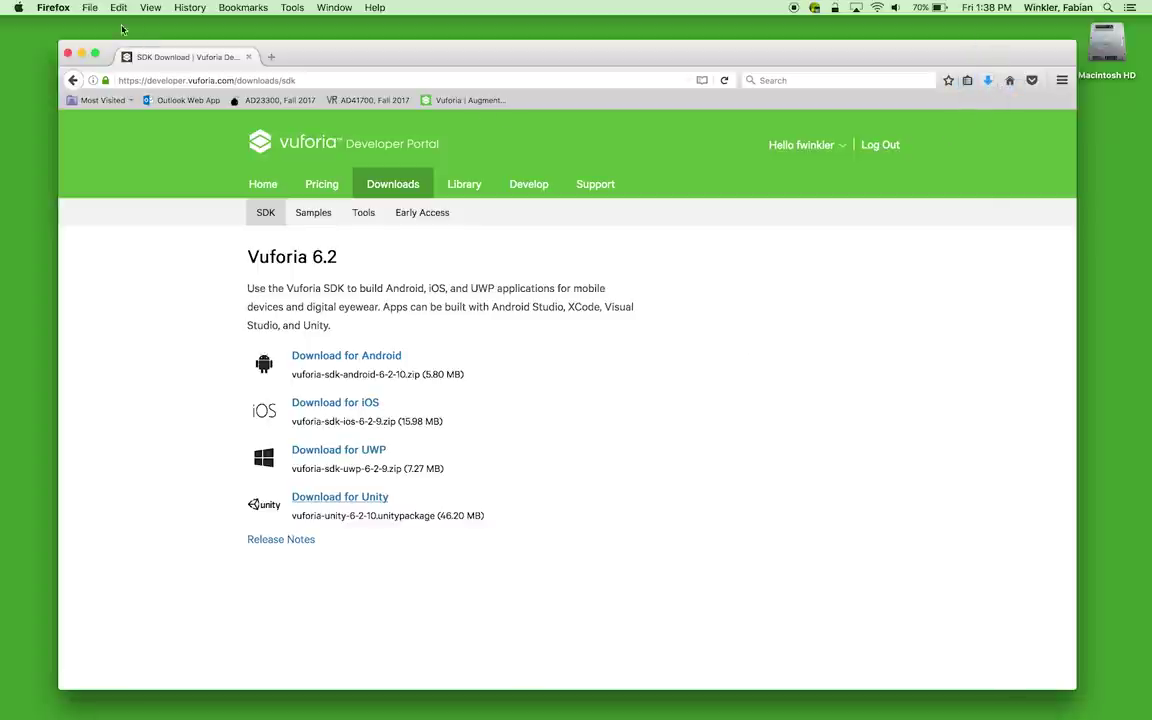
Move vuforia-unity-6-2-10.unitypackage from Downloads into Unity3D_AR, then return to Firefox
click(81, 53)
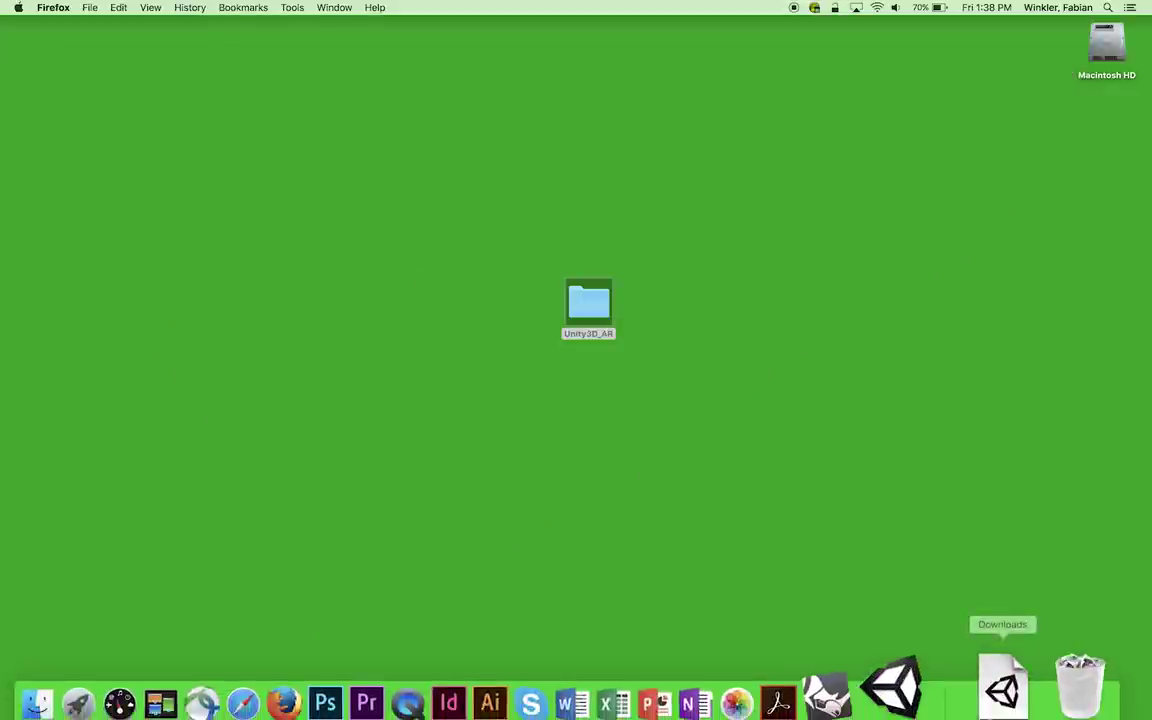
click(998, 685)
drag(1020, 597, 588, 306)
double_click(588, 306)
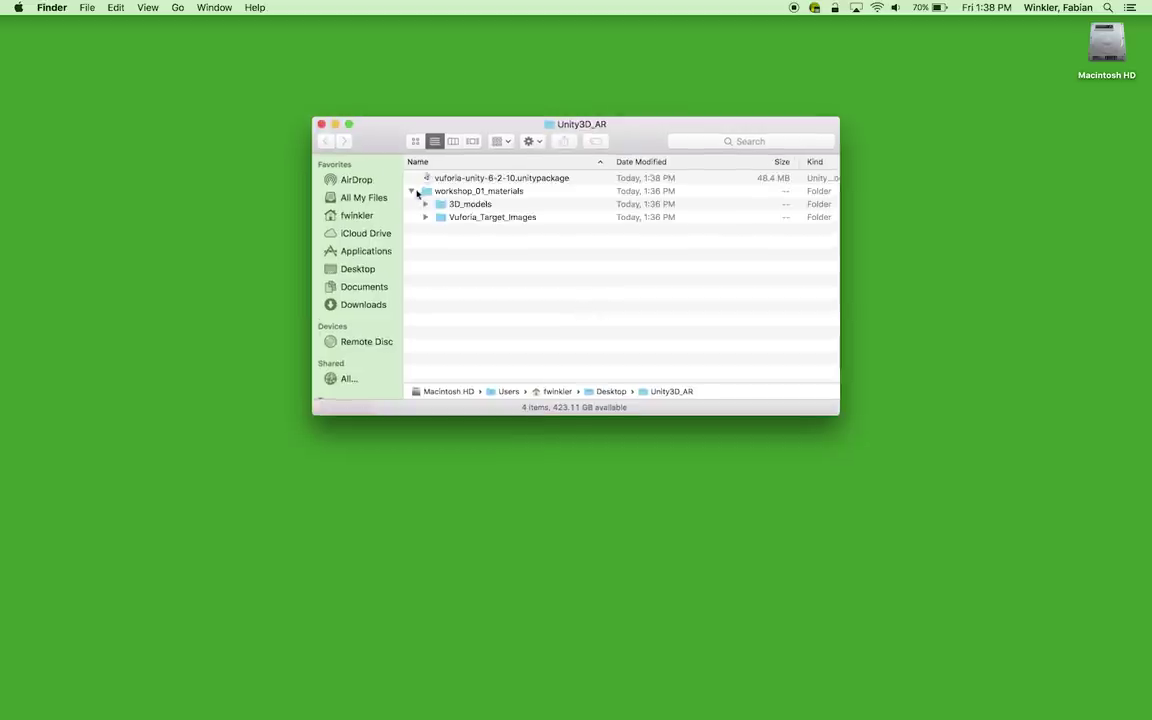
click(411, 190)
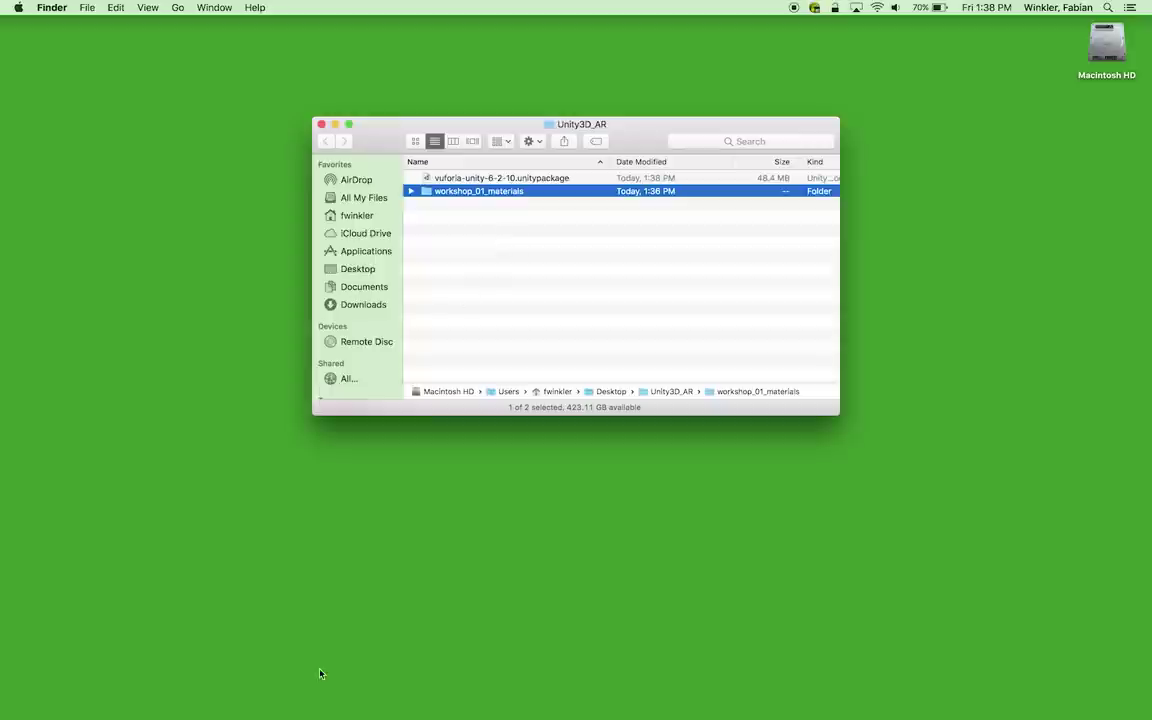
click(360, 674)
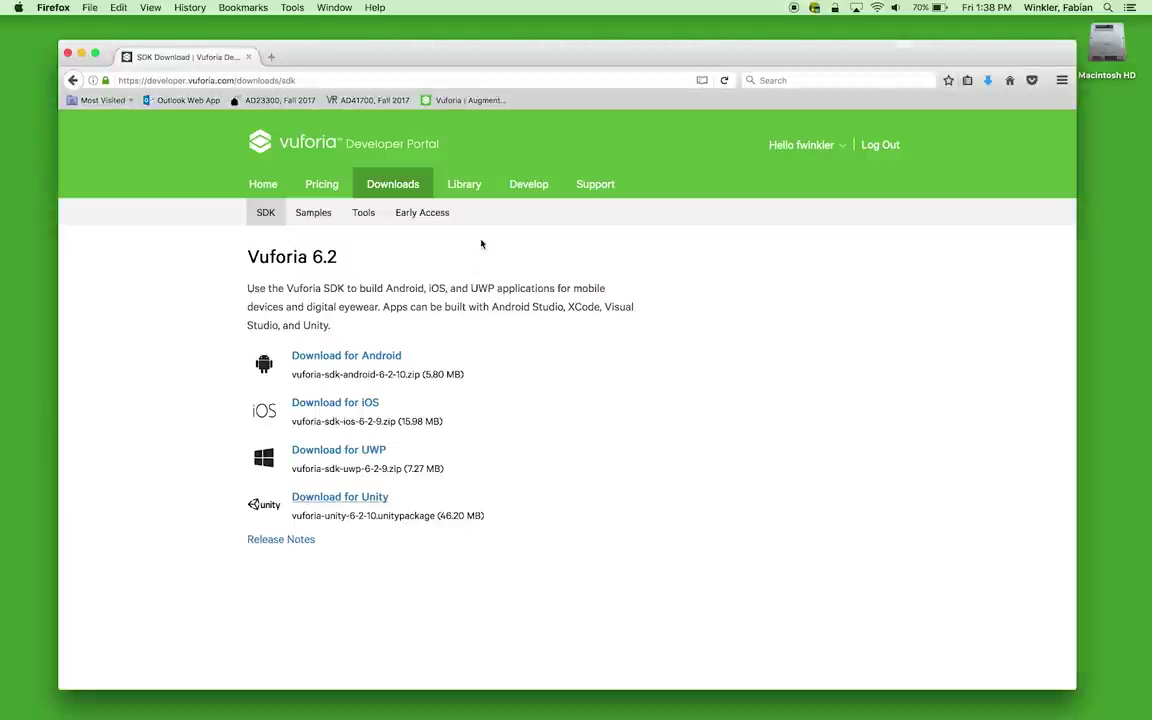
Add a Development license key for app Unity3D_AR in the License Manager and continue to confirmation
click(529, 188)
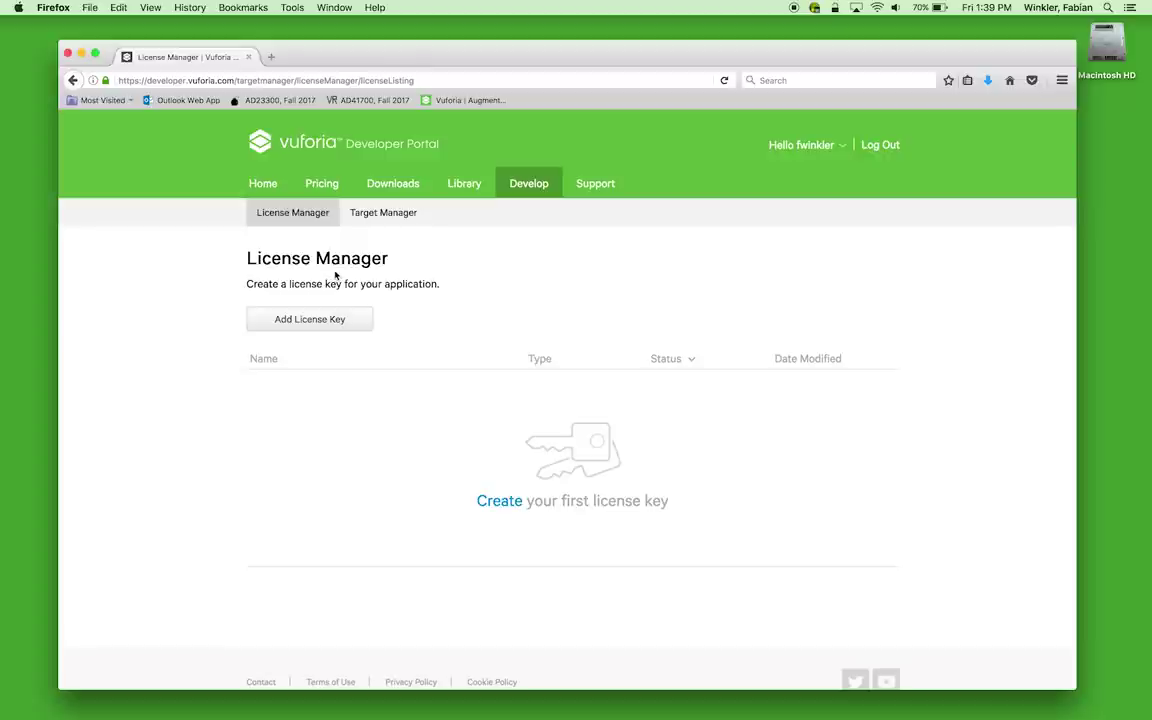
click(320, 322)
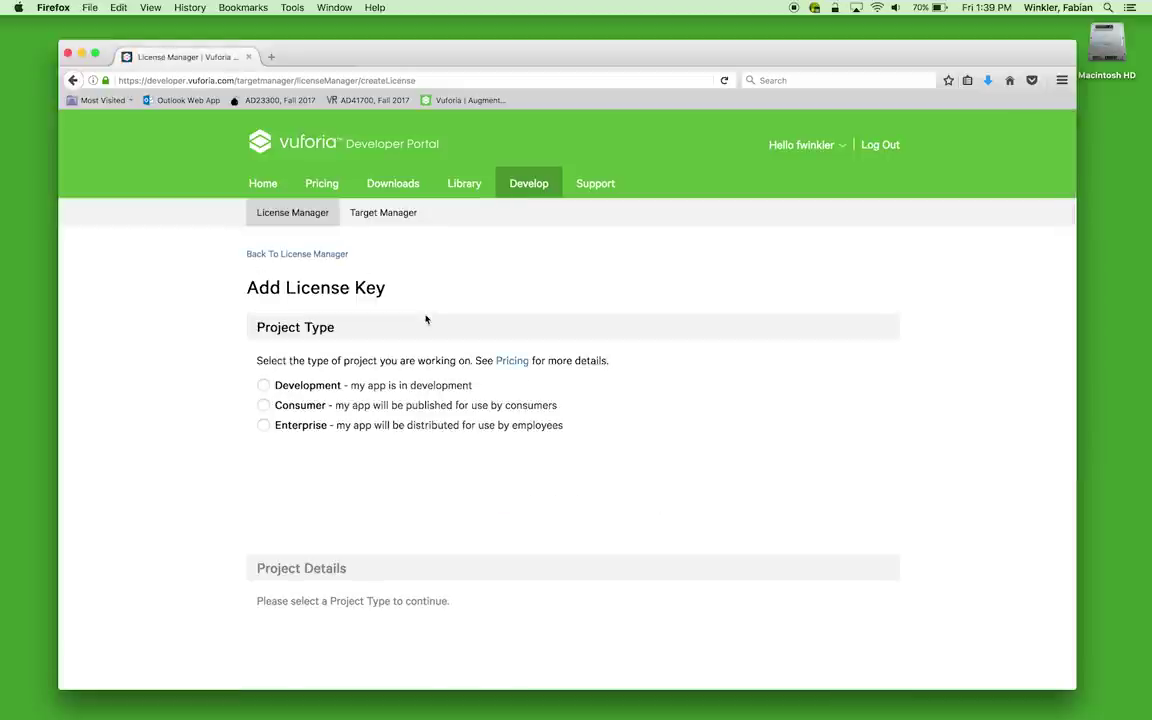
click(263, 386)
scroll(418, 463, down, 3)
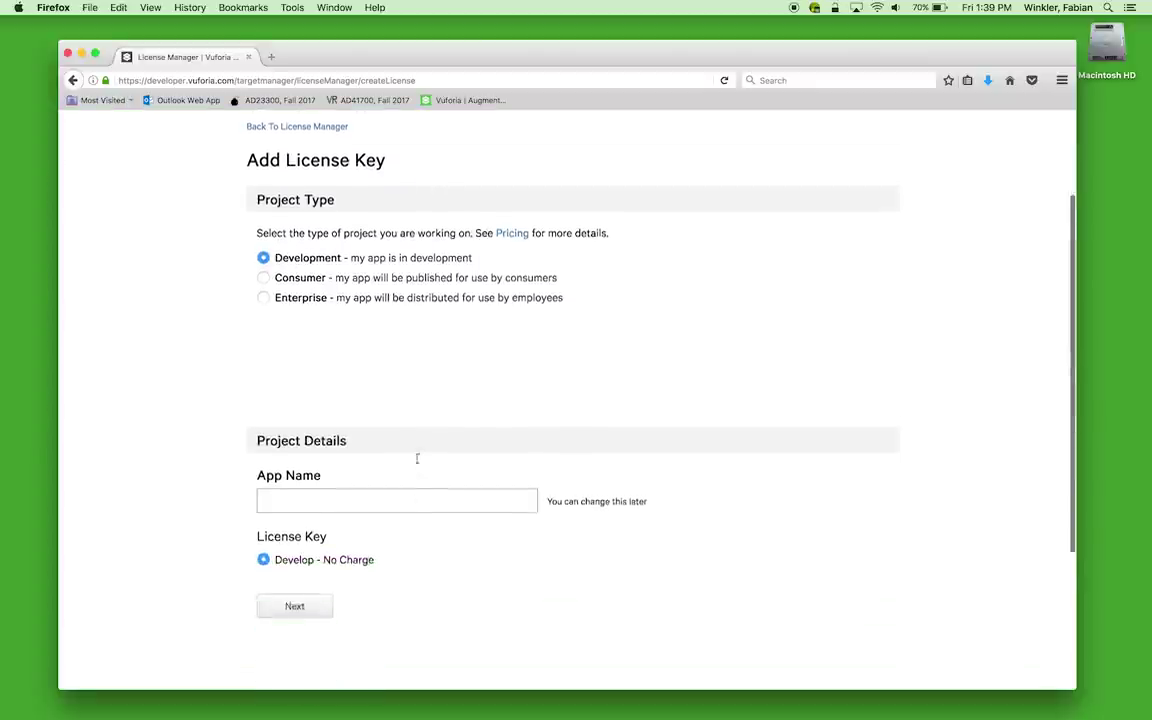
click(329, 453)
text(Unity3D_AR)
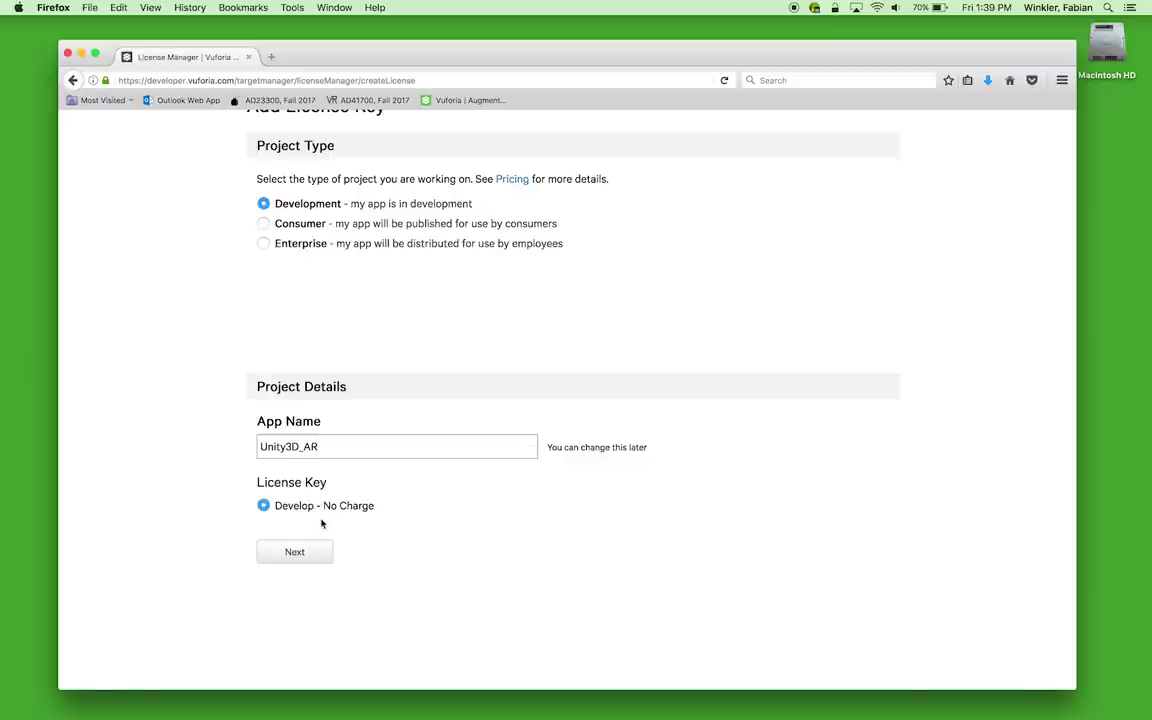
click(297, 552)
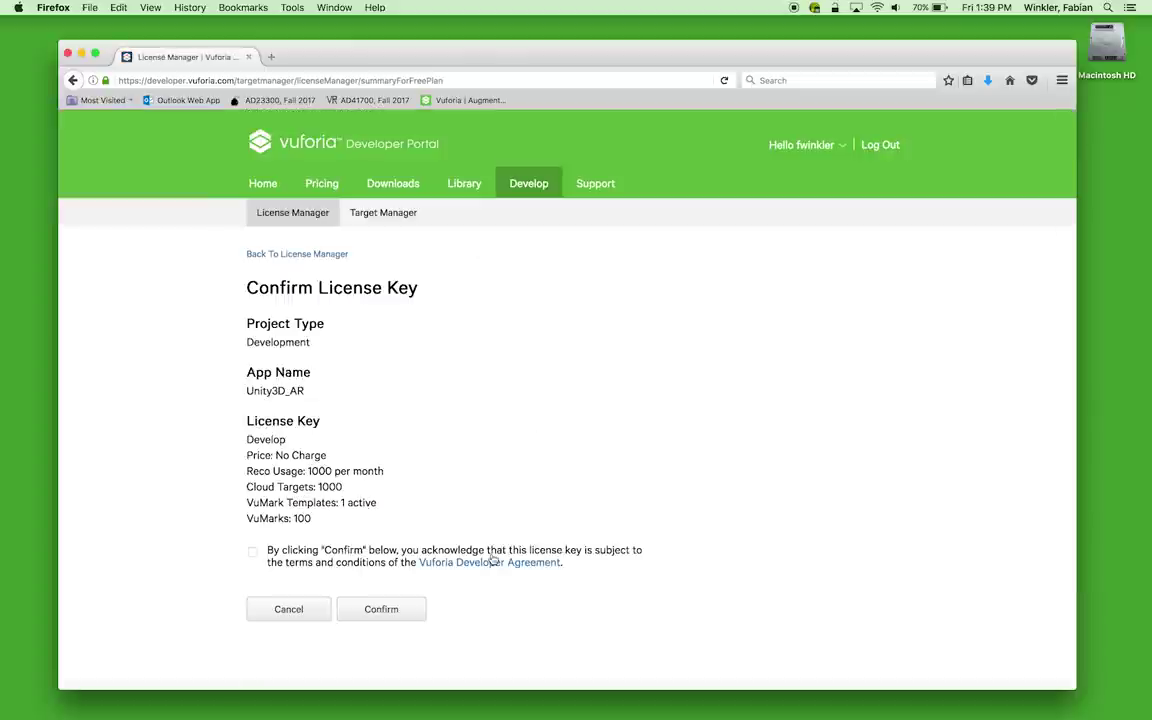
Accept the agreement, confirm the Unity3D_AR key, view its details and return to the license list
click(252, 551)
click(381, 610)
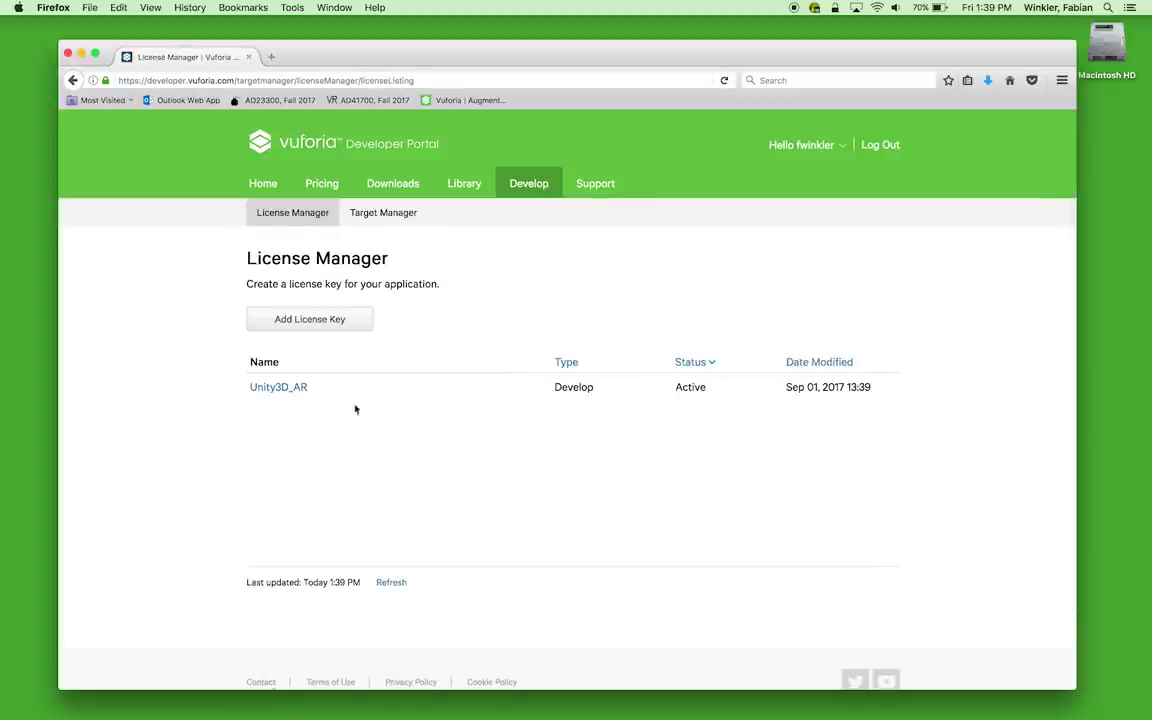
click(279, 388)
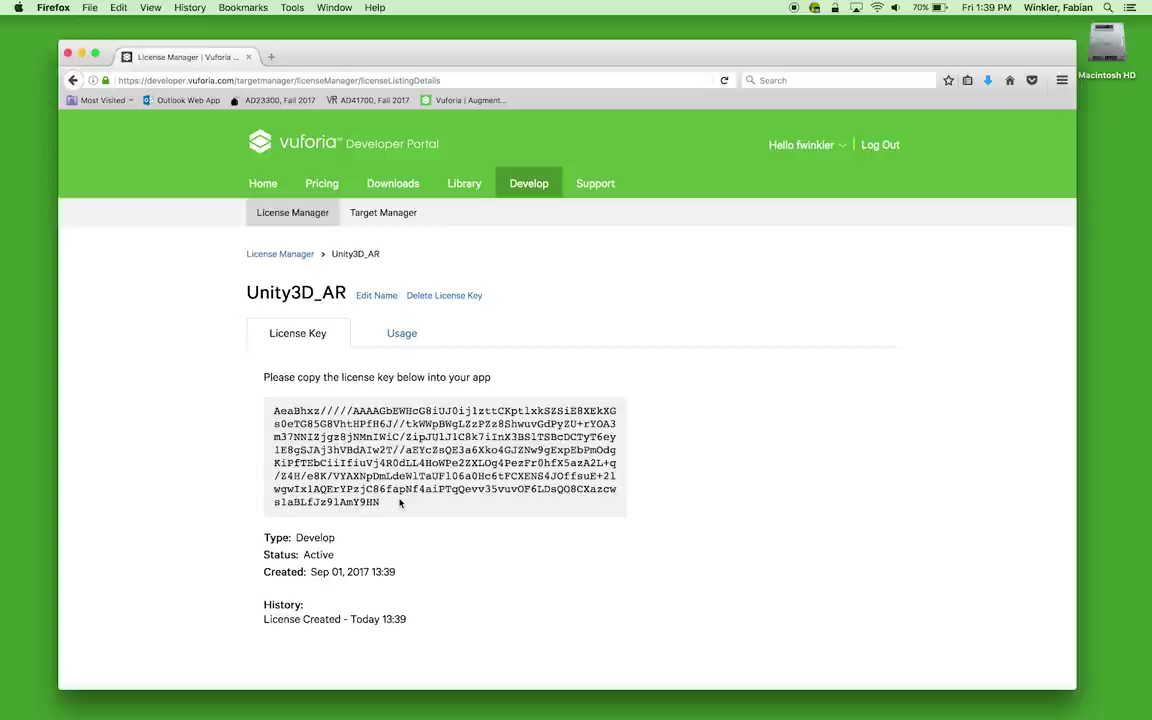
click(283, 255)
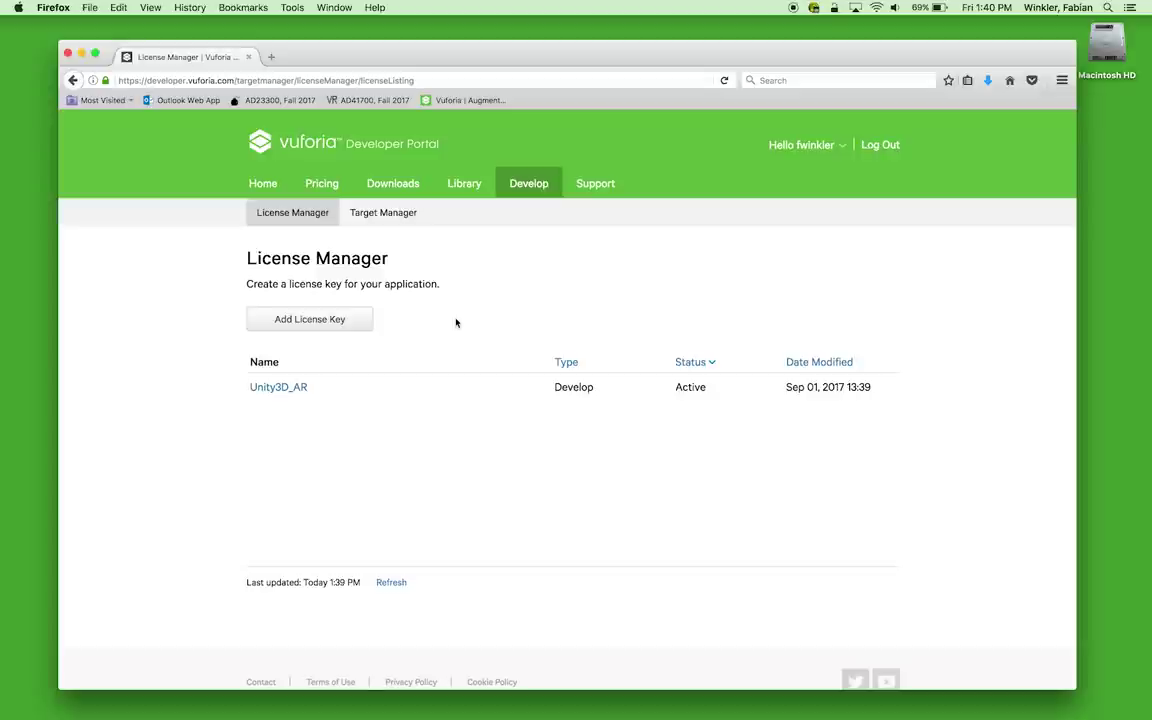
Add a Device-type database named Unity3D_AR in the Target Manager
click(385, 214)
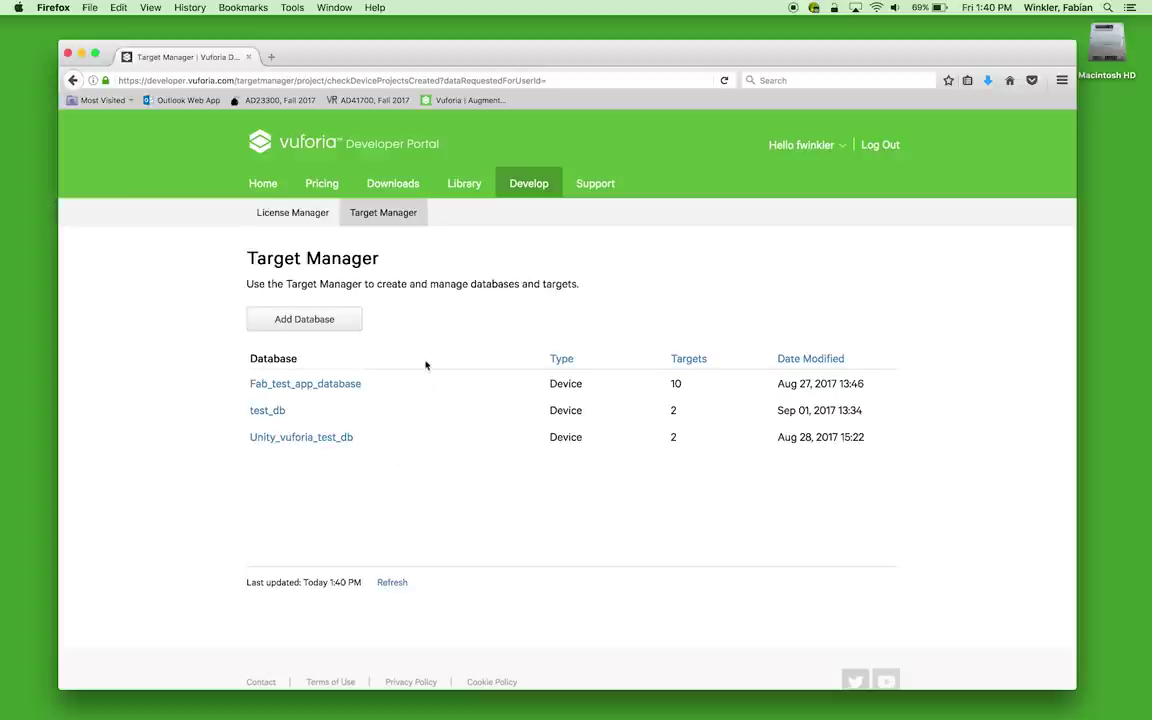
click(319, 324)
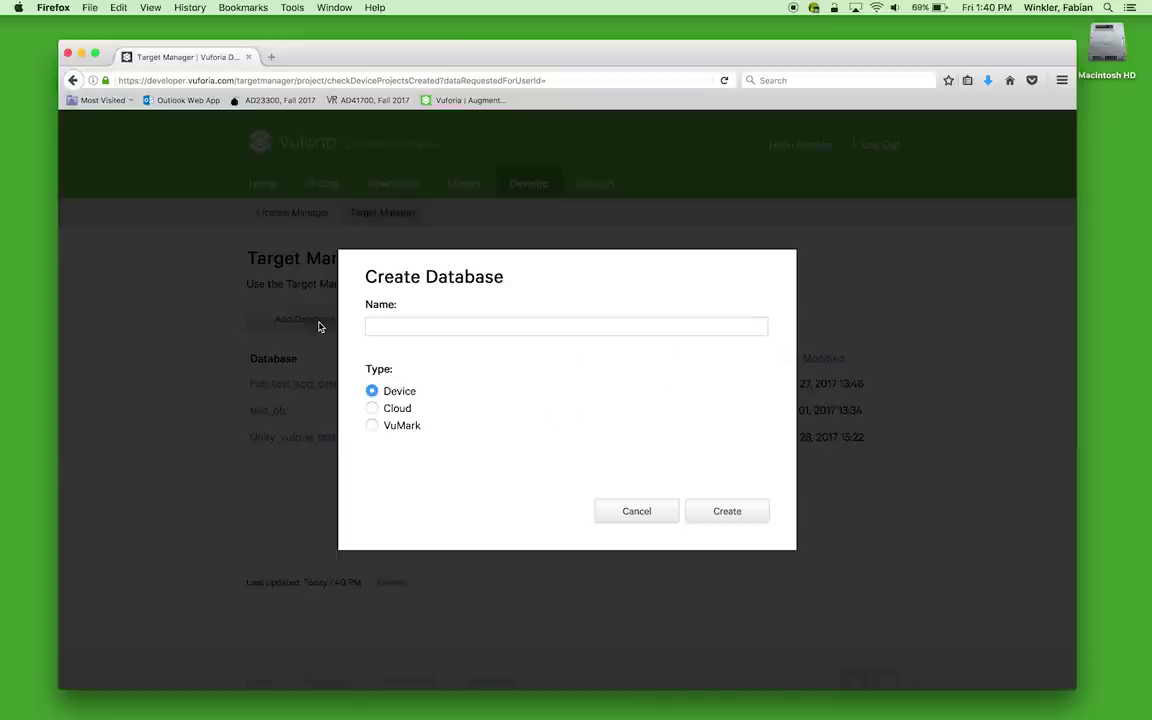
click(395, 328)
text(Unity)
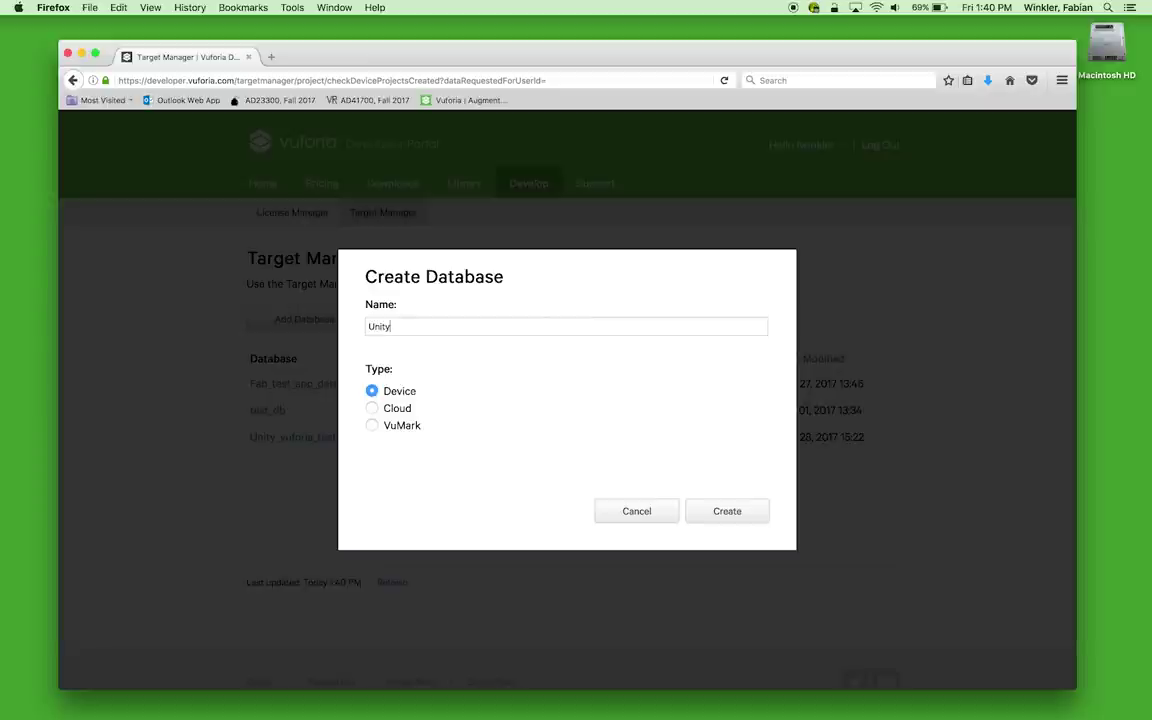
text(3D_AR)
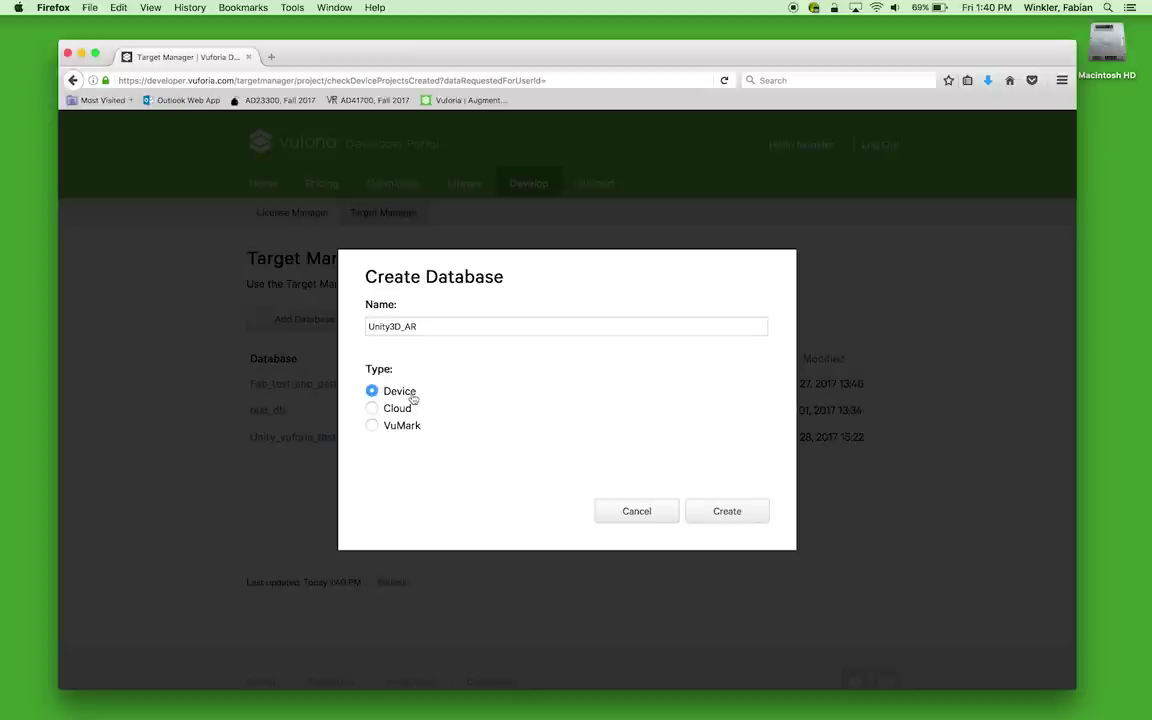
click(727, 511)
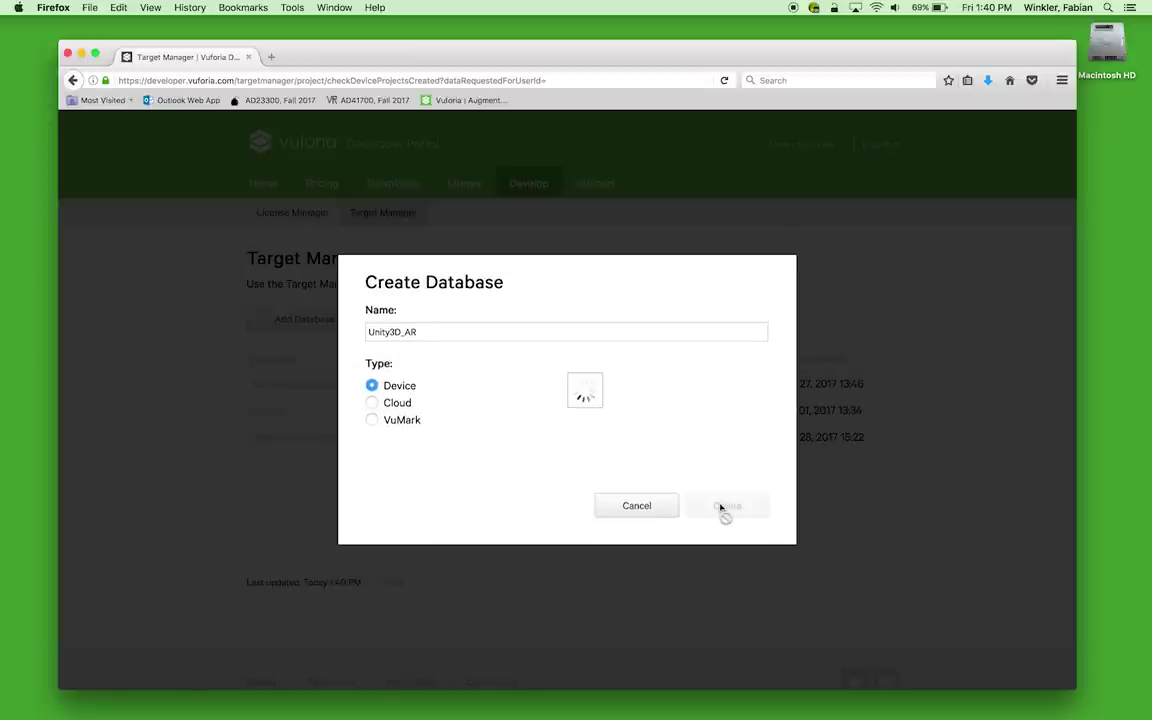
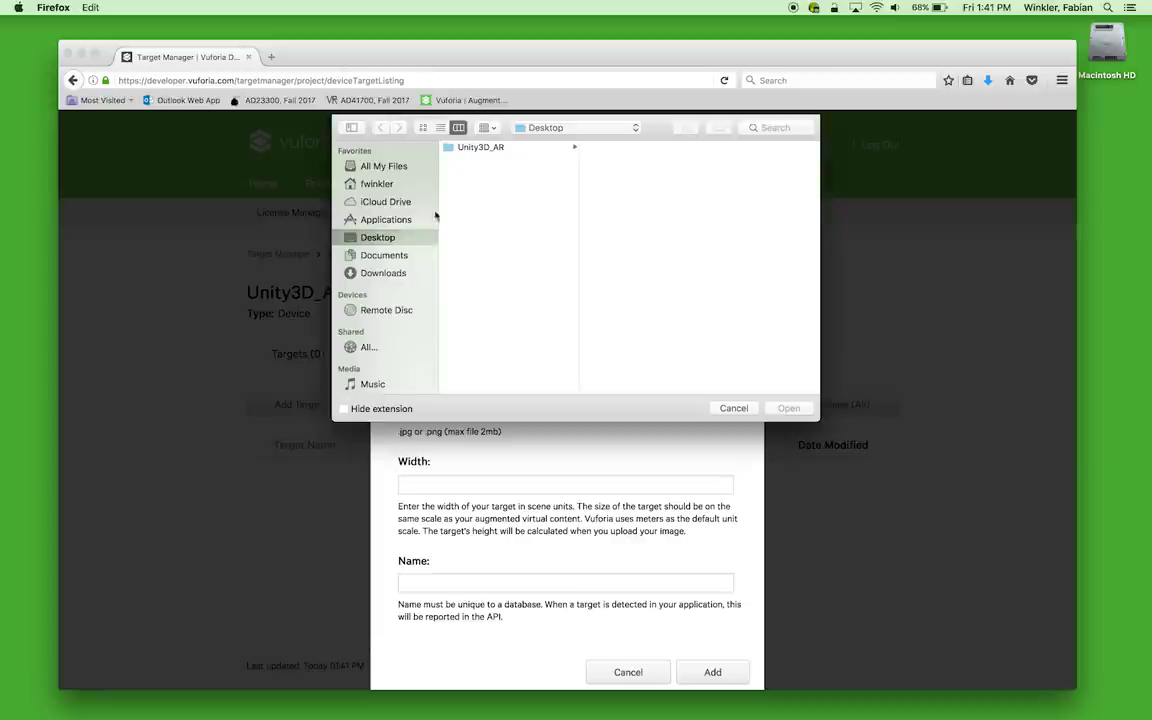
Browse to the Vuforia_Target_Images folder inside Unity3D_AR > workshop_01_materials, enlarging the file picker
click(482, 148)
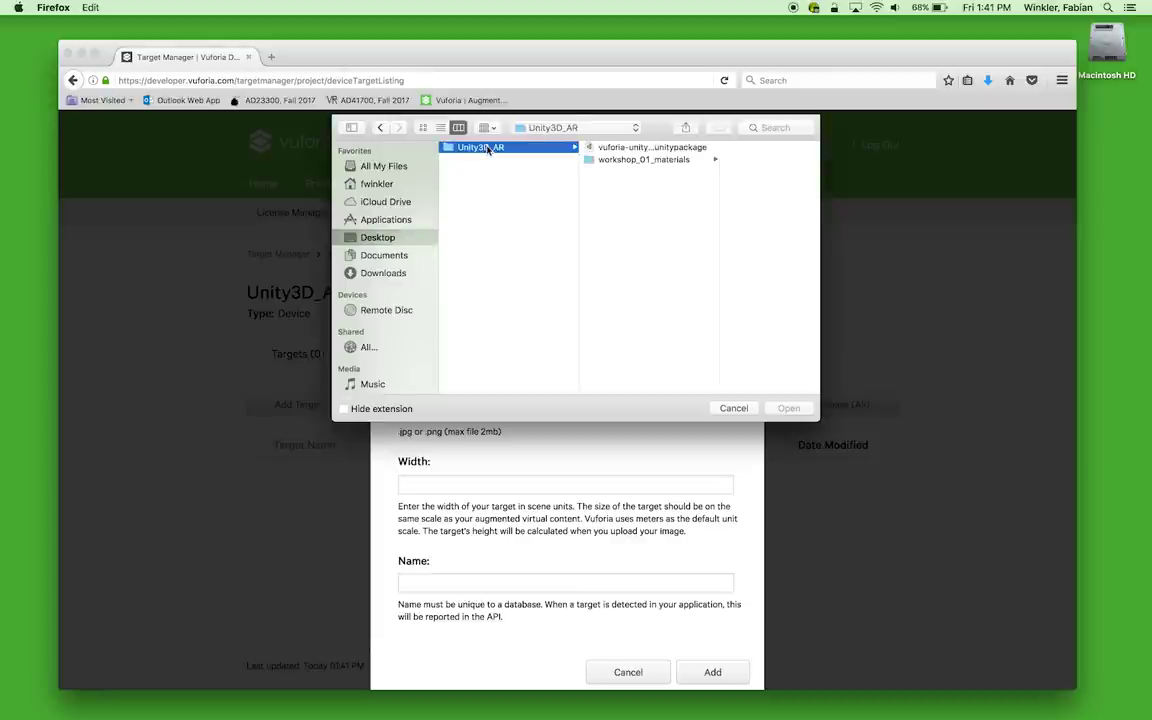
click(660, 160)
drag(650, 127, 500, 120)
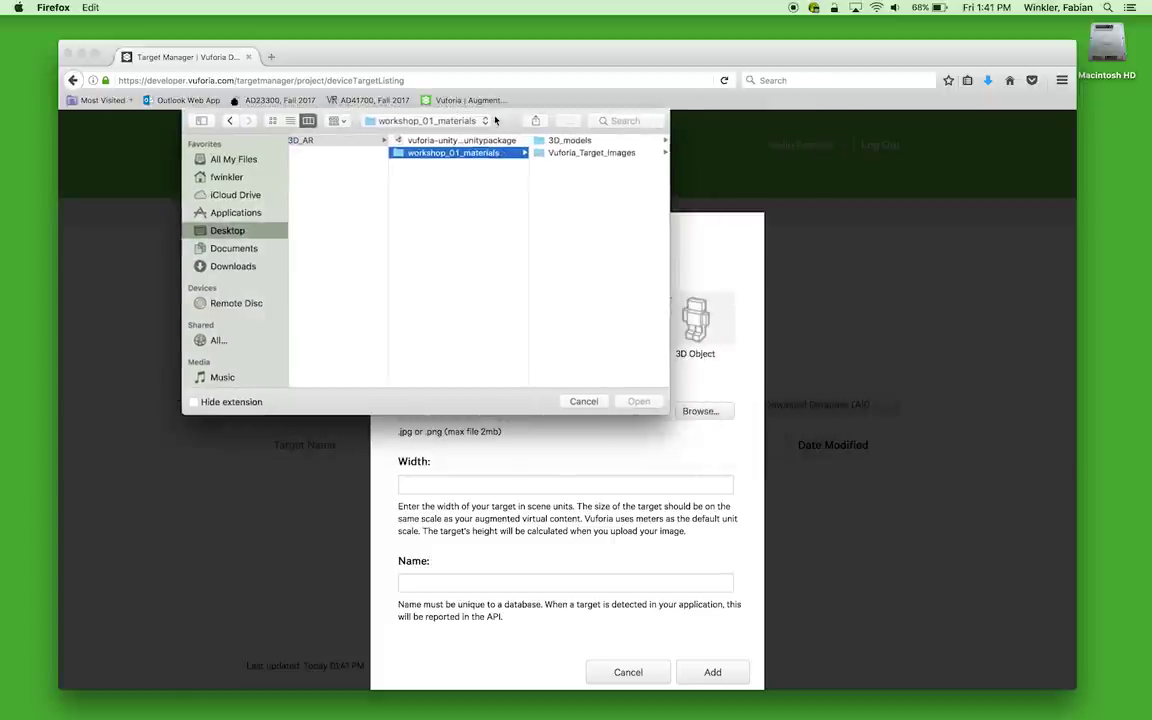
click(575, 153)
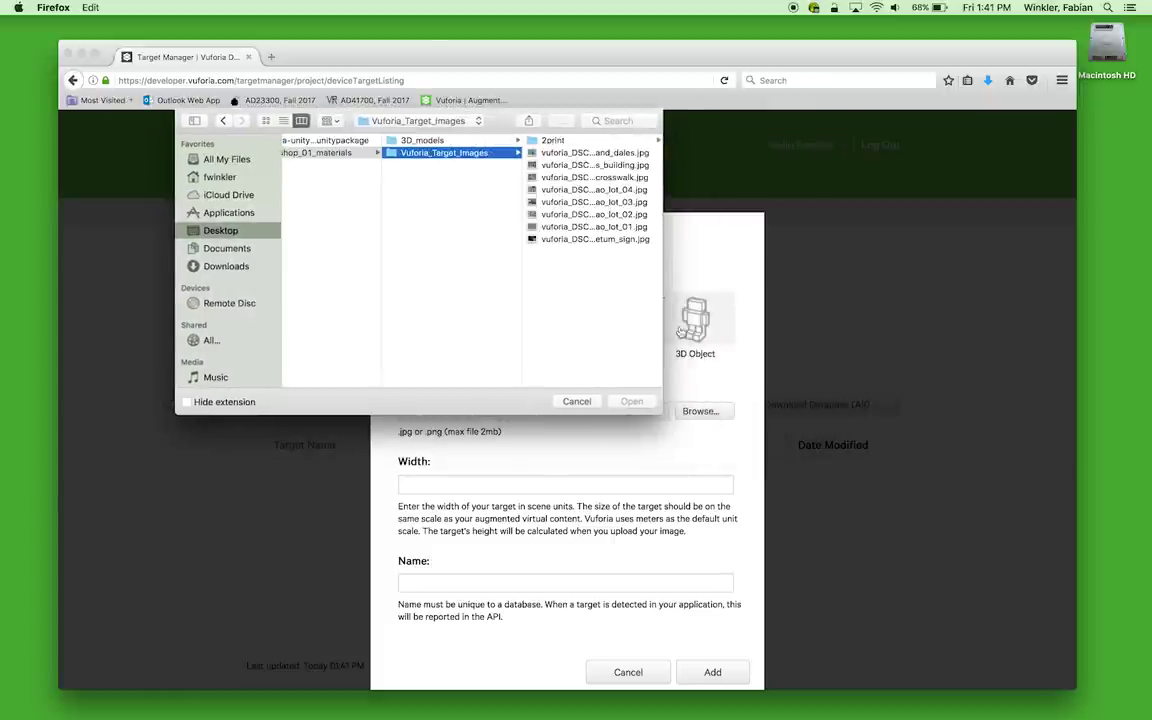
drag(661, 412, 930, 636)
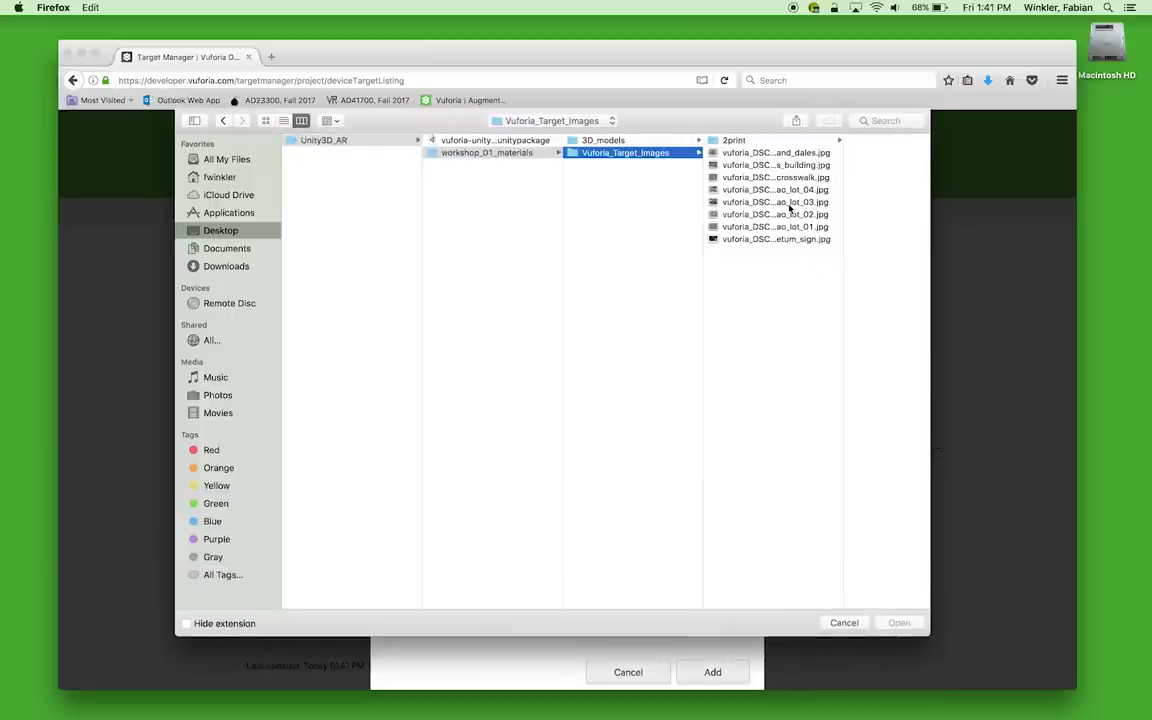
Preview the candidate images and choose vuforia_DSCN9334_Pao_lot_01.jpg as the target file
click(775, 153)
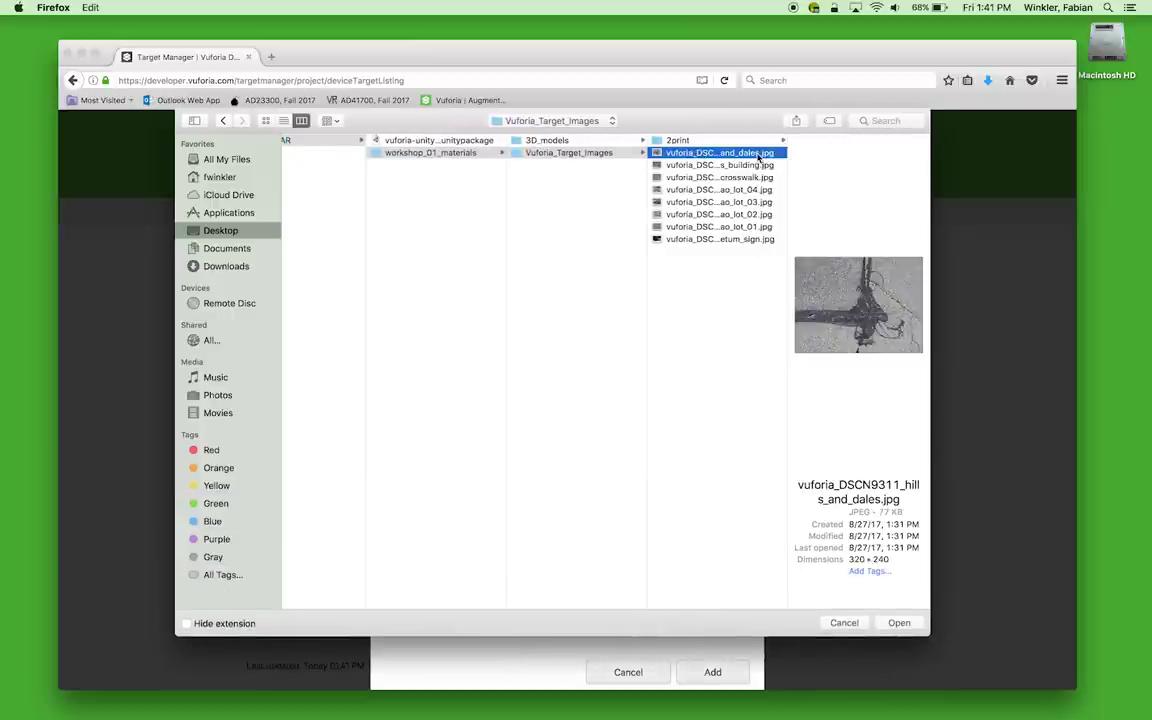
click(729, 166)
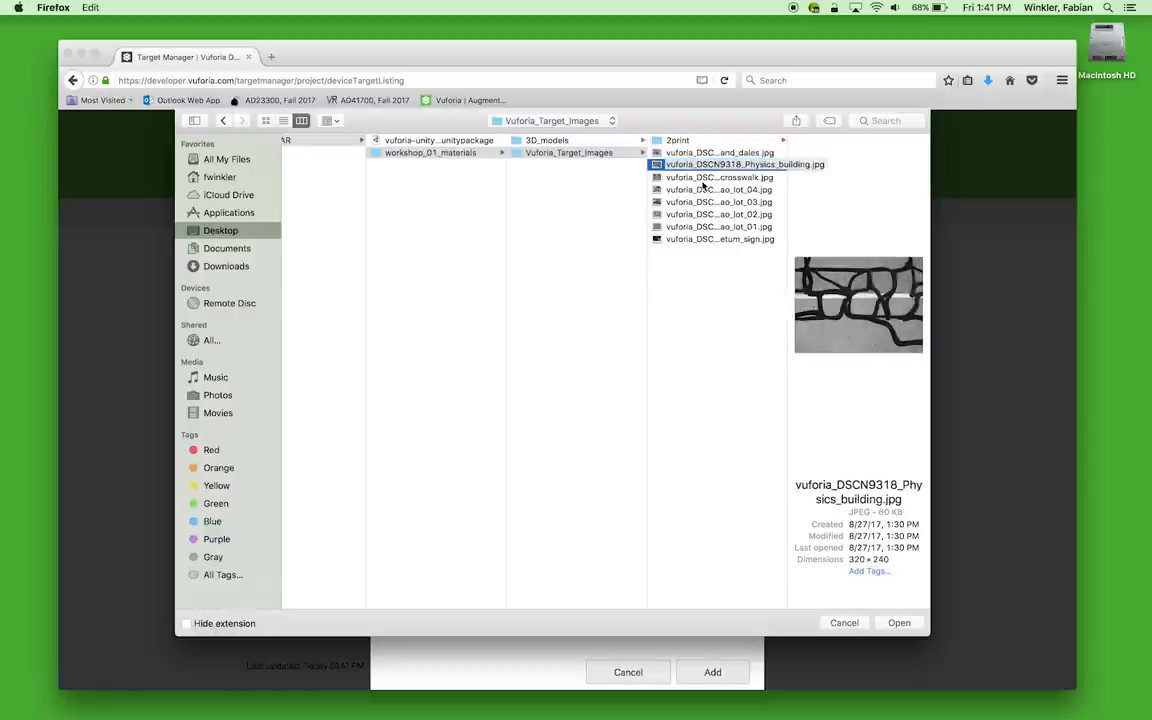
click(704, 178)
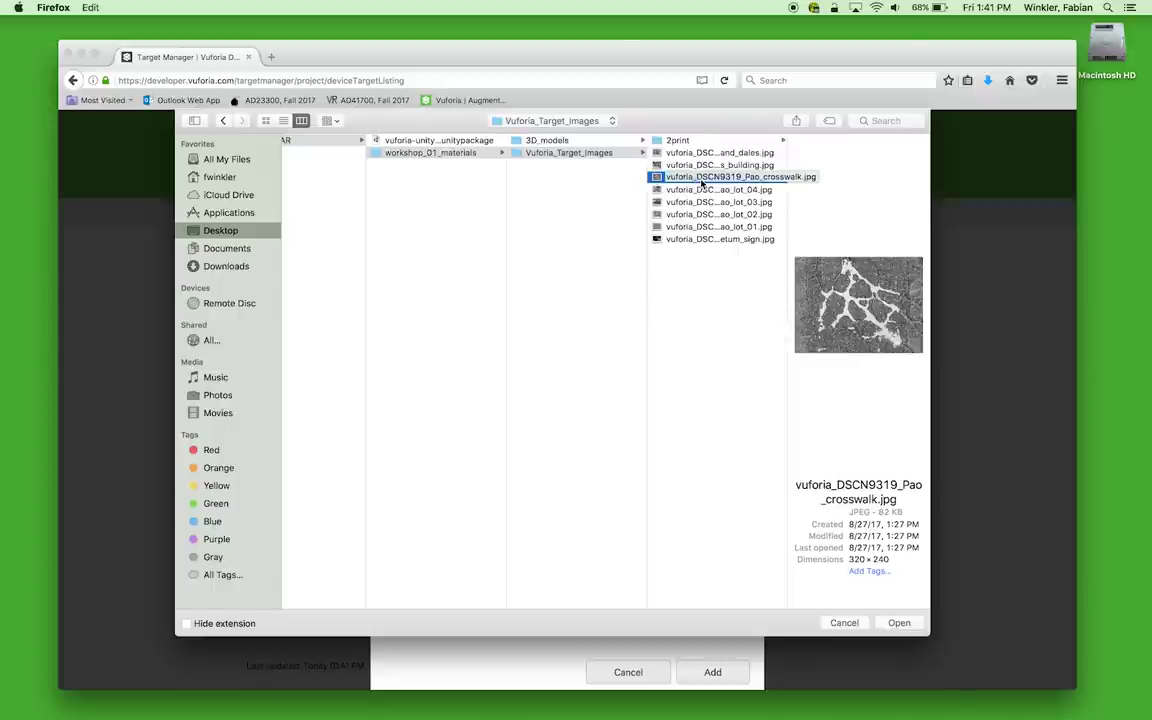
click(698, 190)
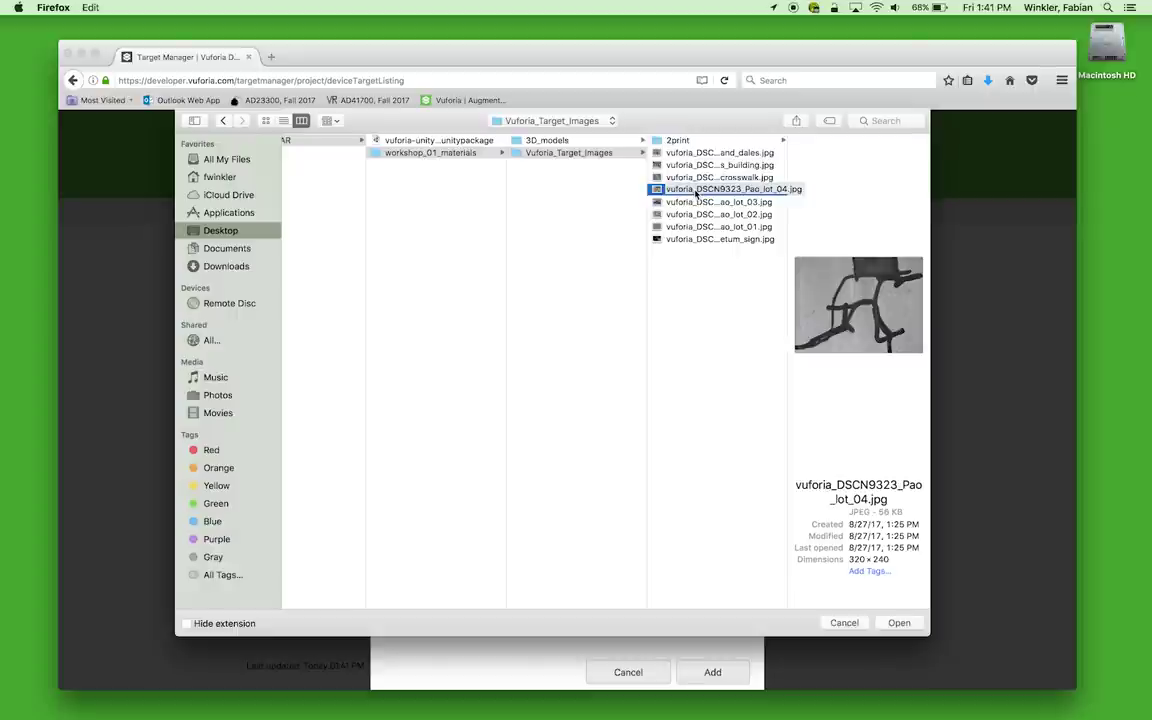
click(698, 202)
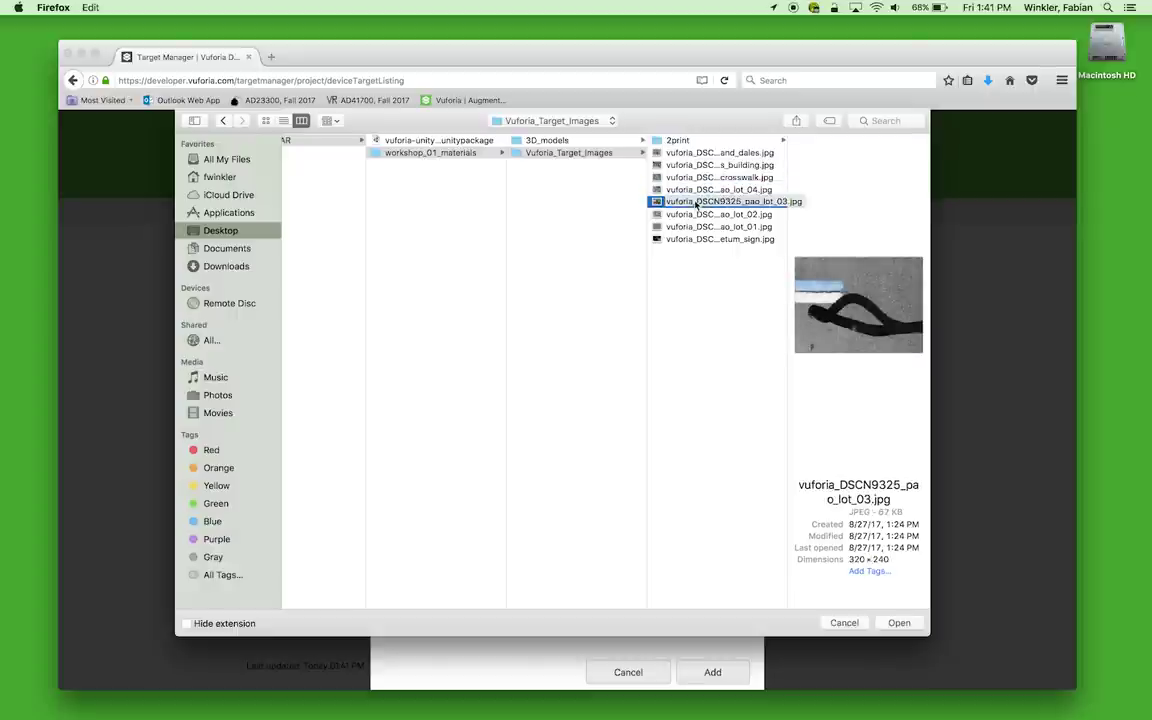
click(690, 226)
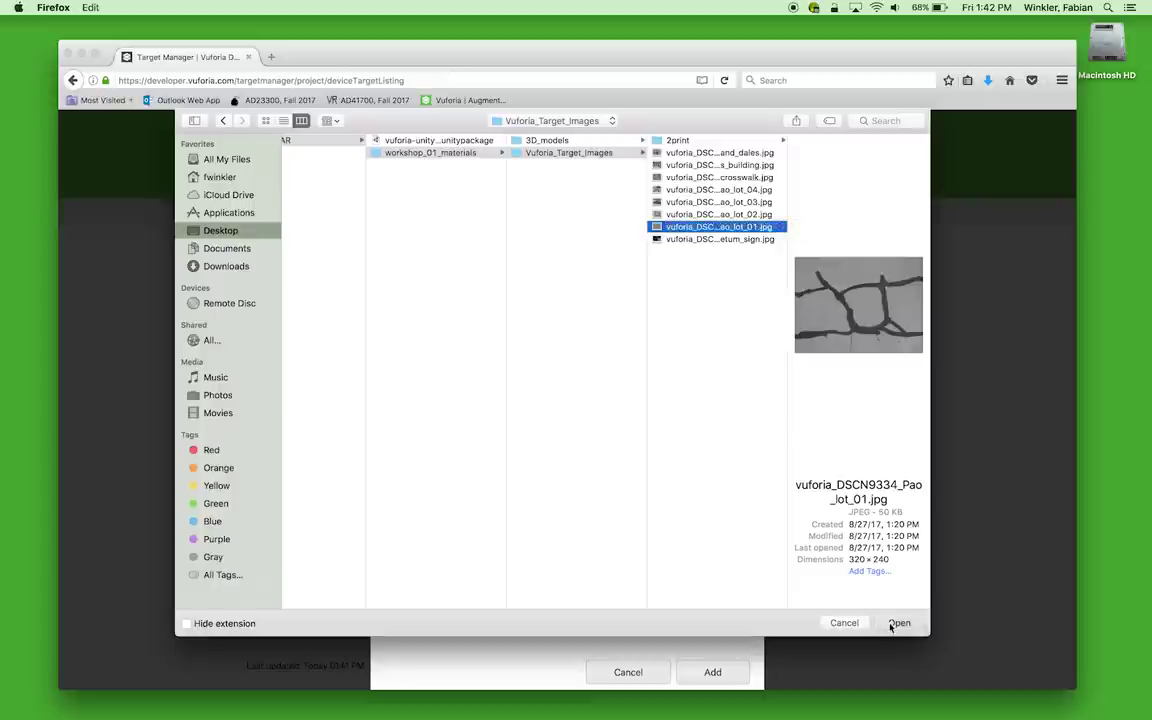
key(Return)
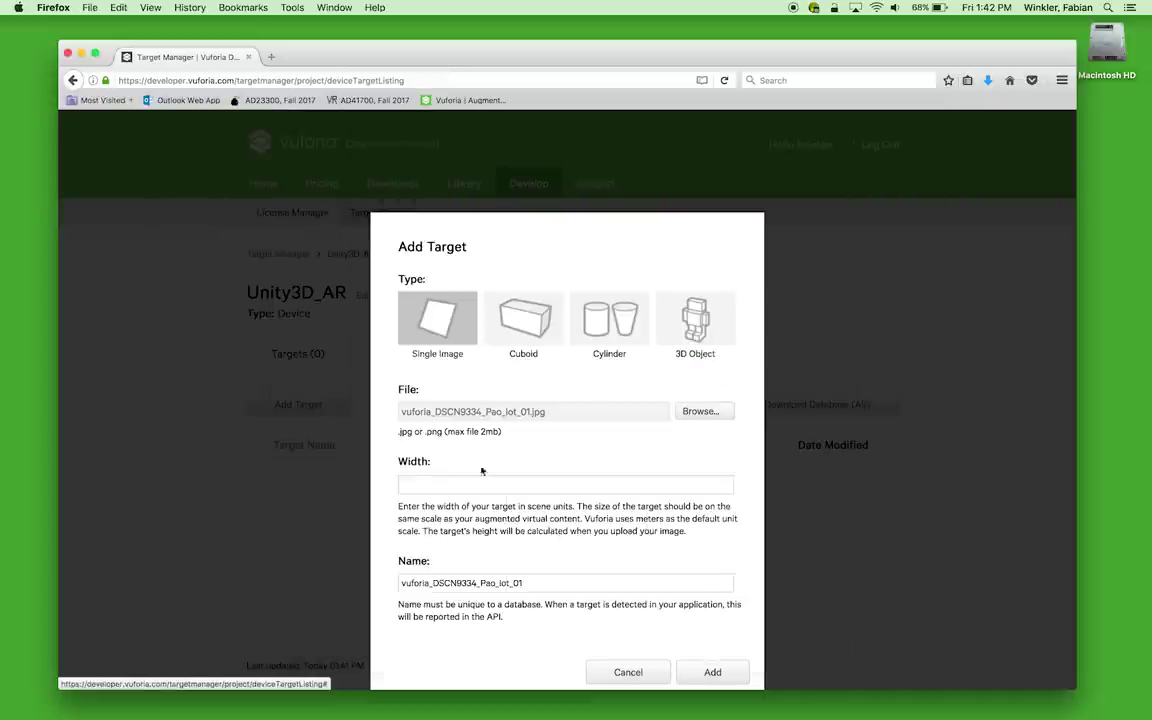
Enter a width of 1 and upload the Pao_lot_01 image as a target
click(426, 486)
text(1)
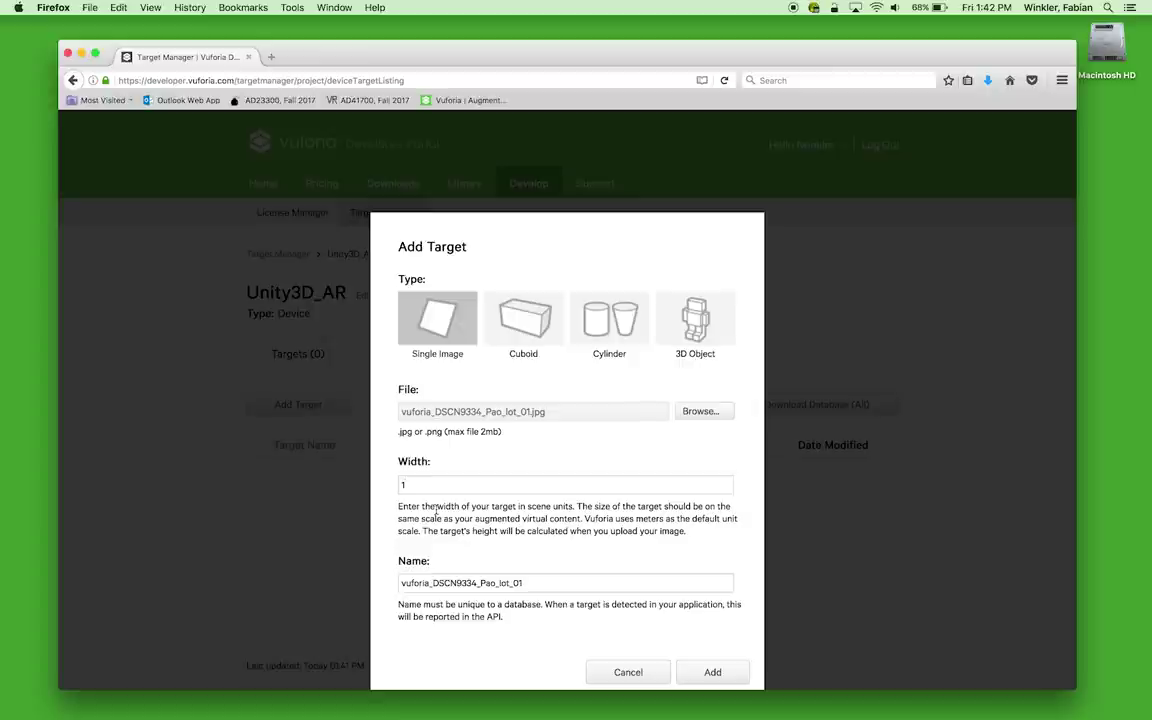
click(713, 672)
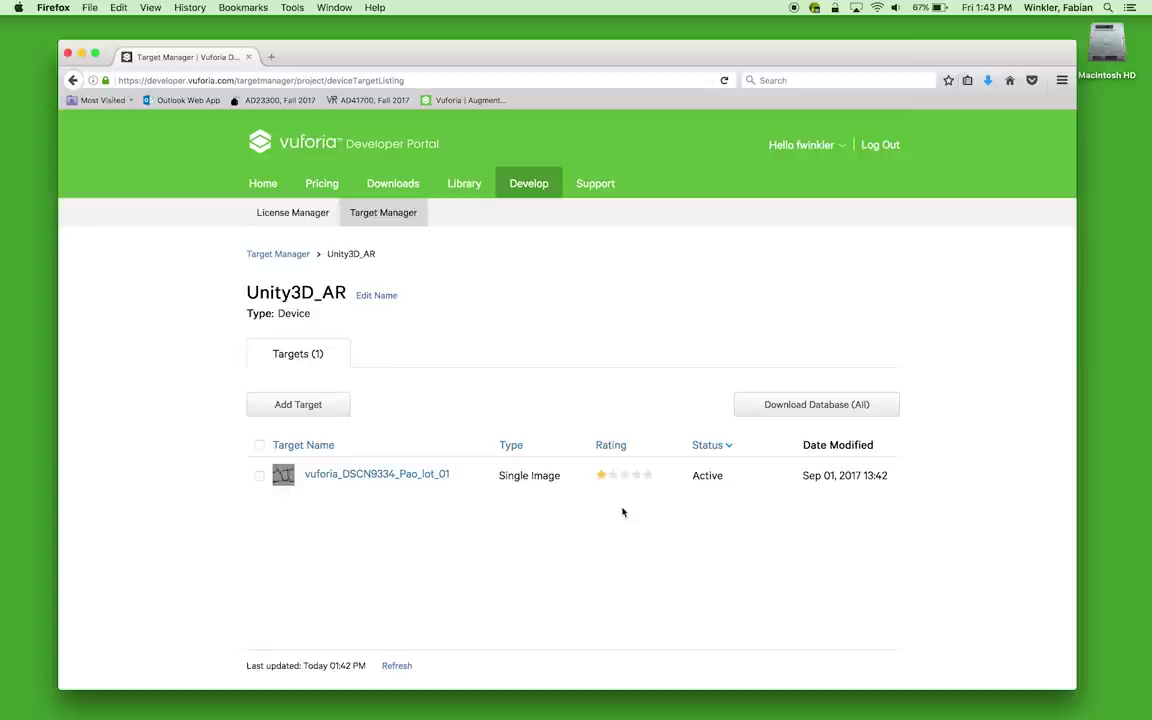
Add a second target from the Pao_crosswalk image with width 1
click(301, 404)
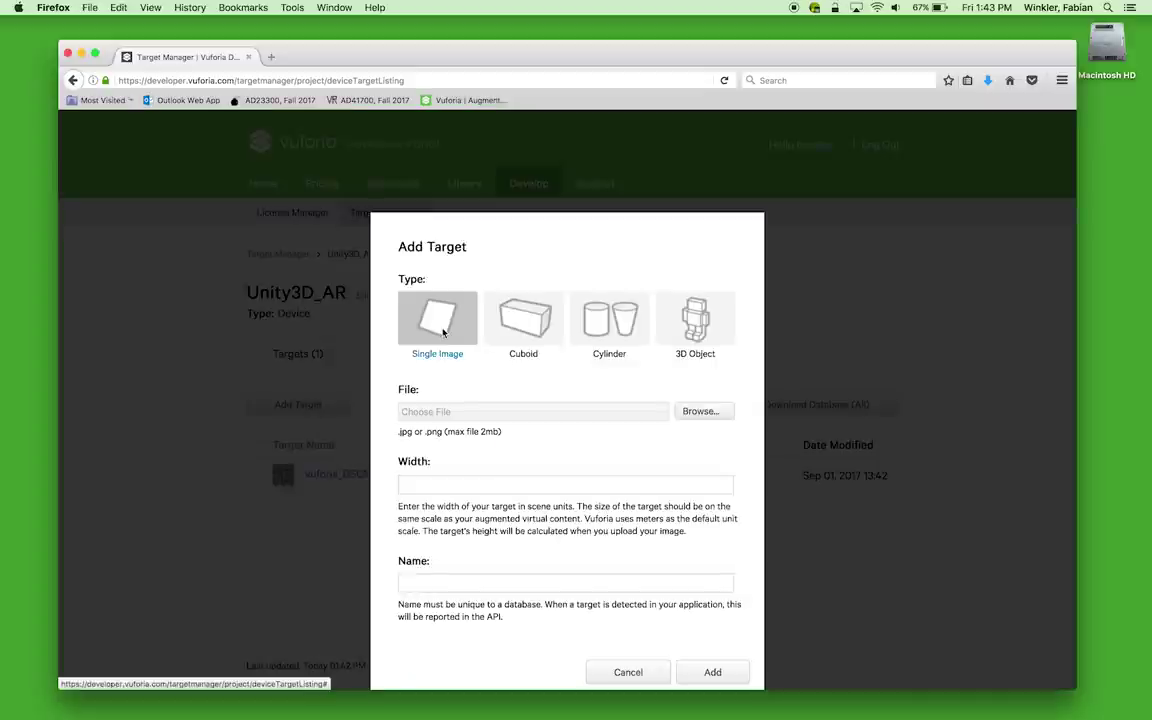
click(702, 412)
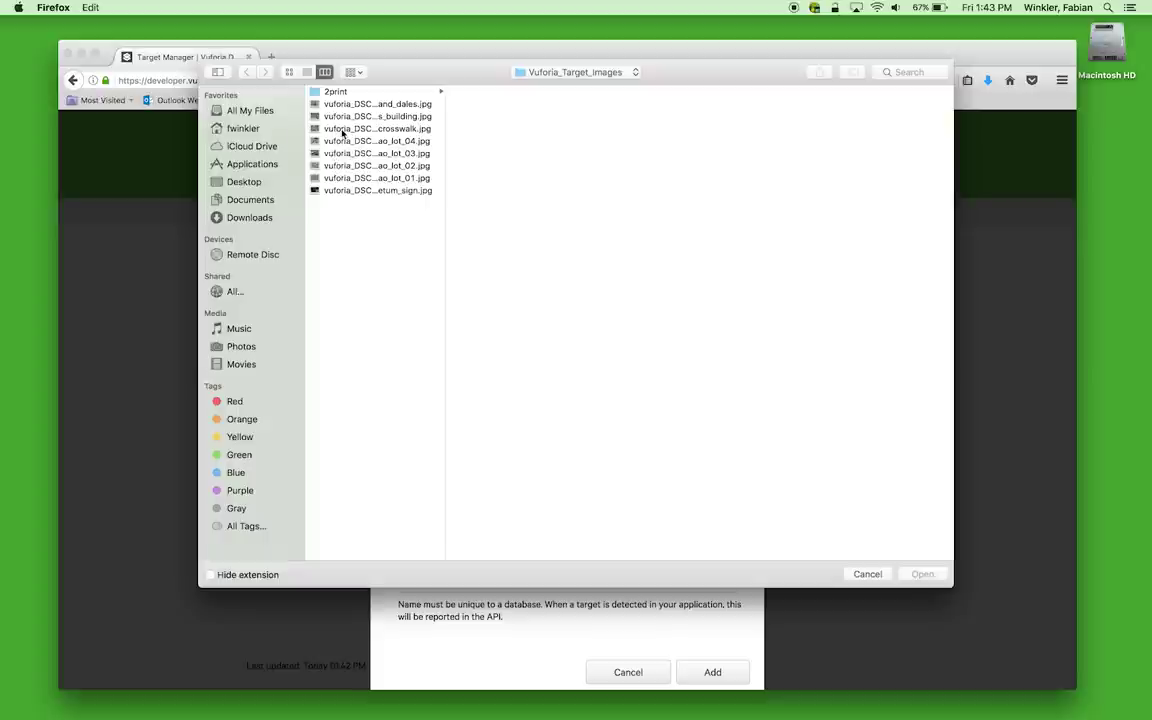
click(337, 141)
click(338, 129)
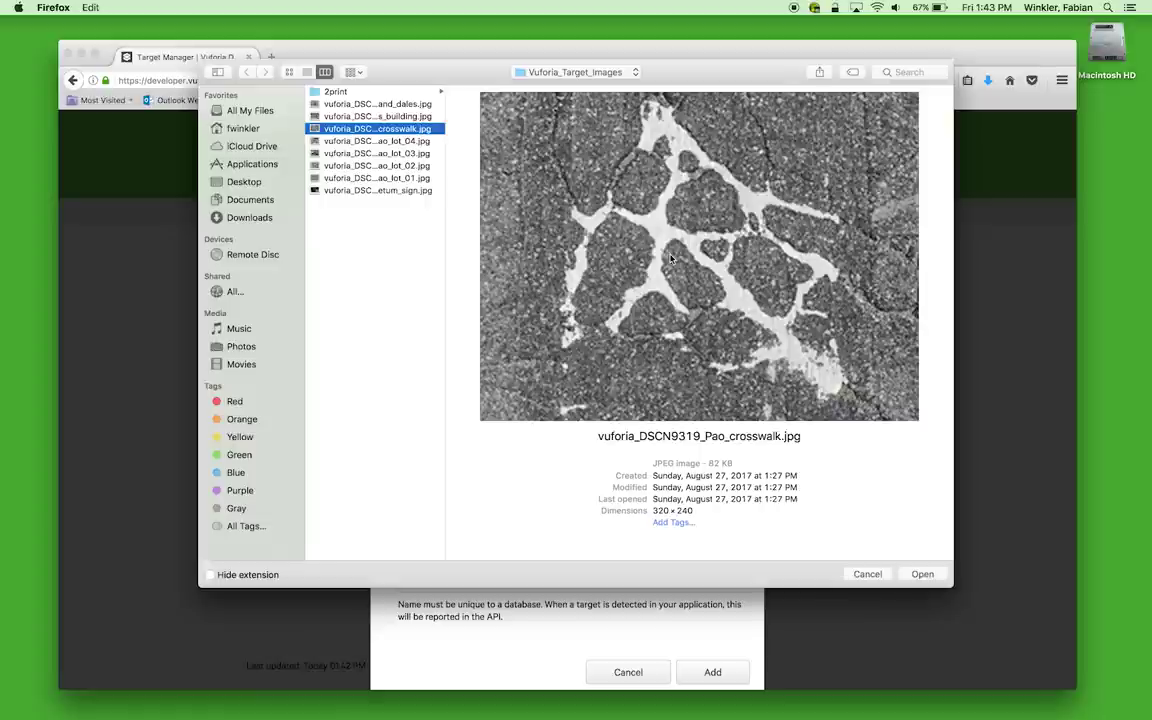
click(920, 574)
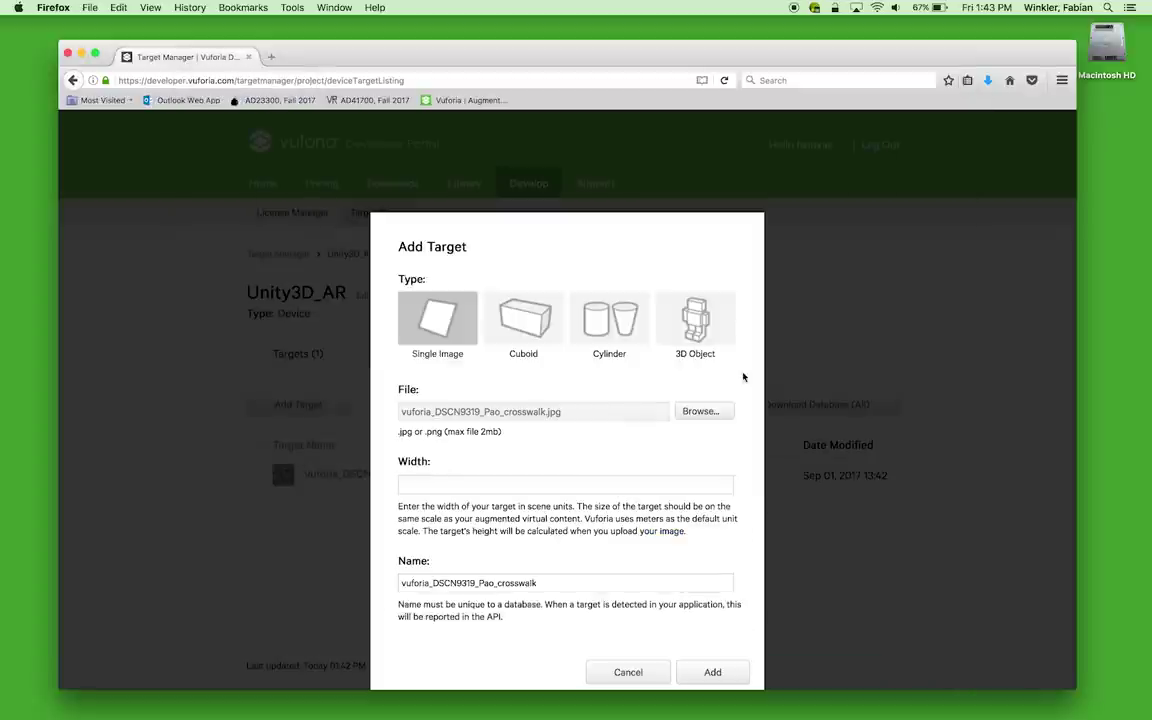
click(437, 484)
text(1)
click(705, 673)
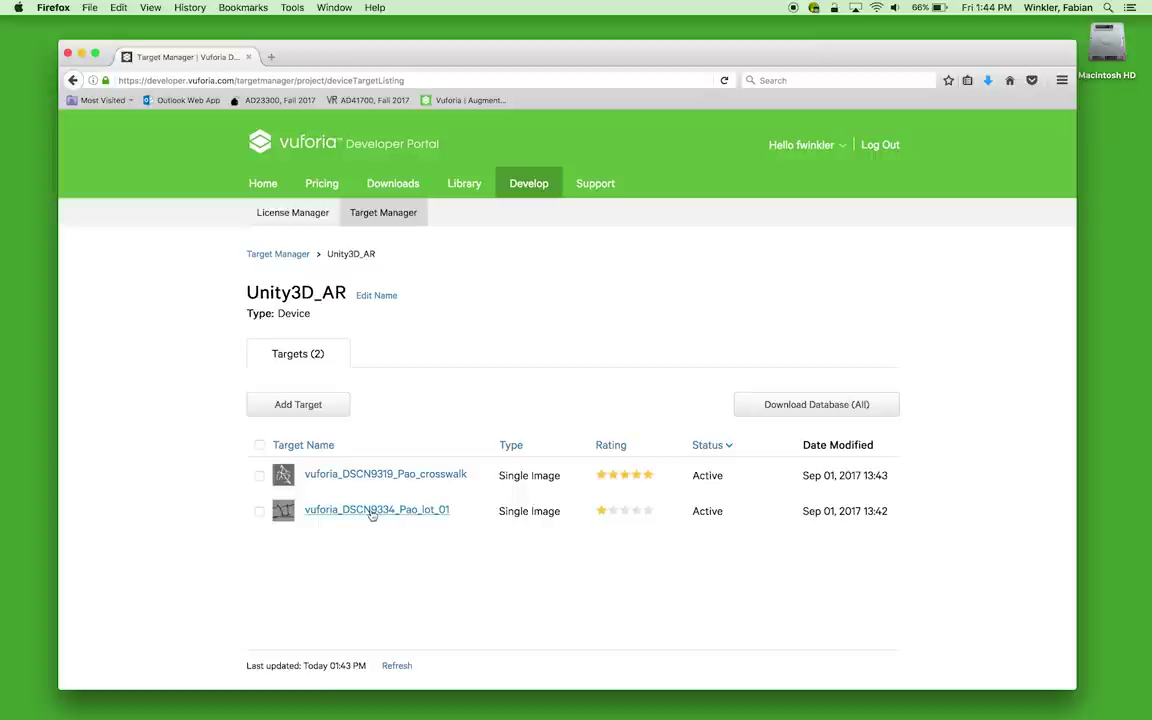
click(373, 511)
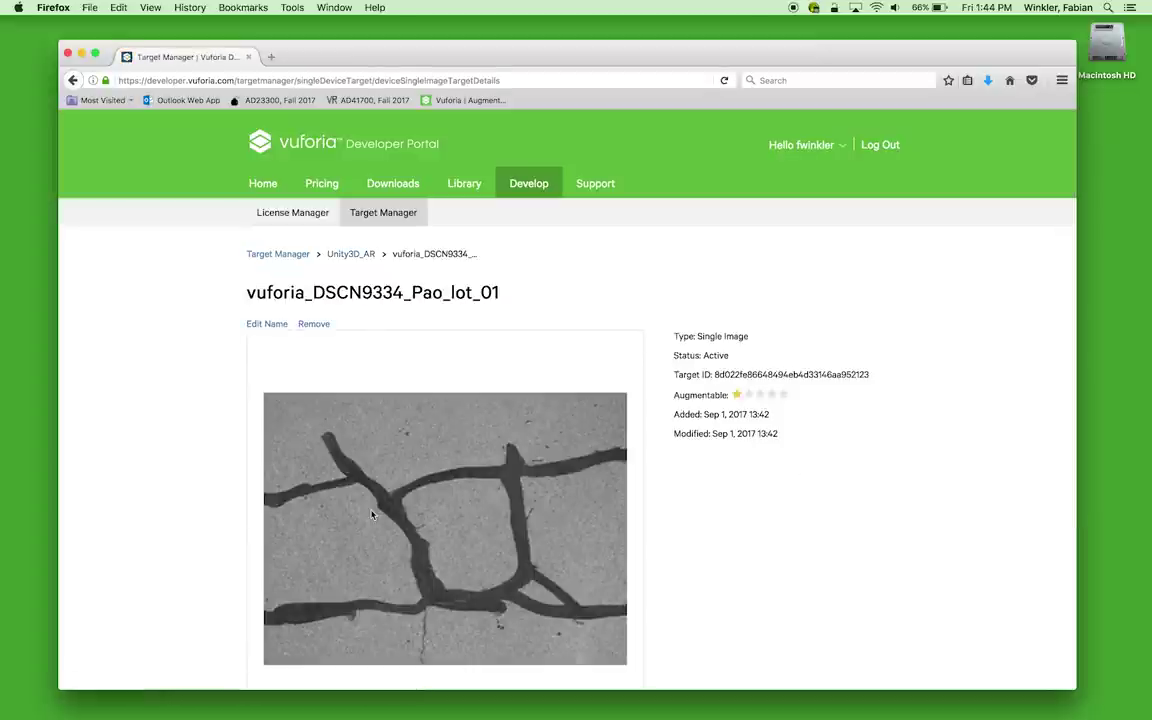
scroll(631, 483, down, 1)
scroll(631, 483, down, 1)
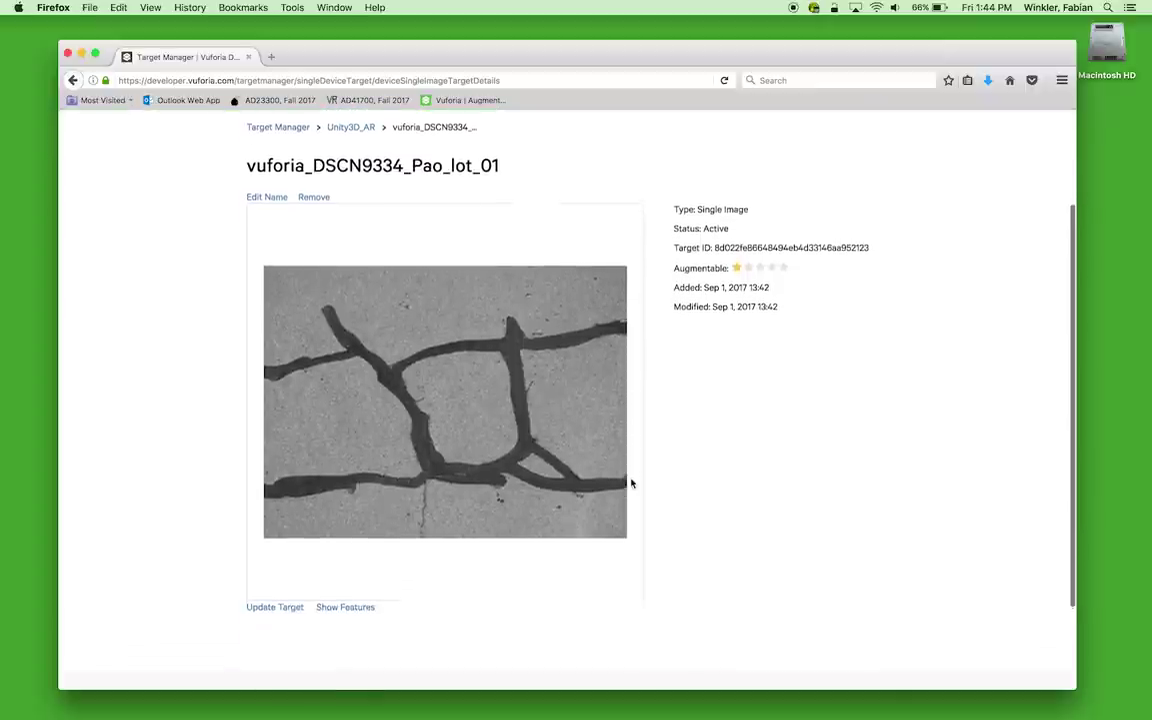
click(352, 600)
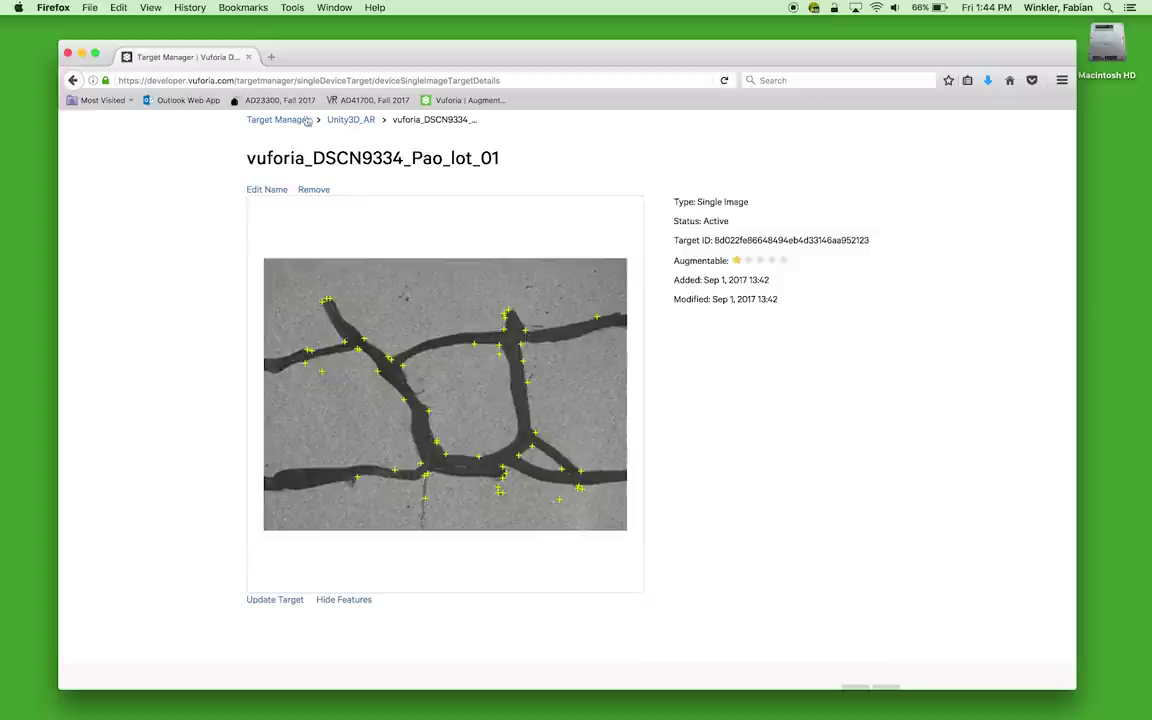
click(362, 120)
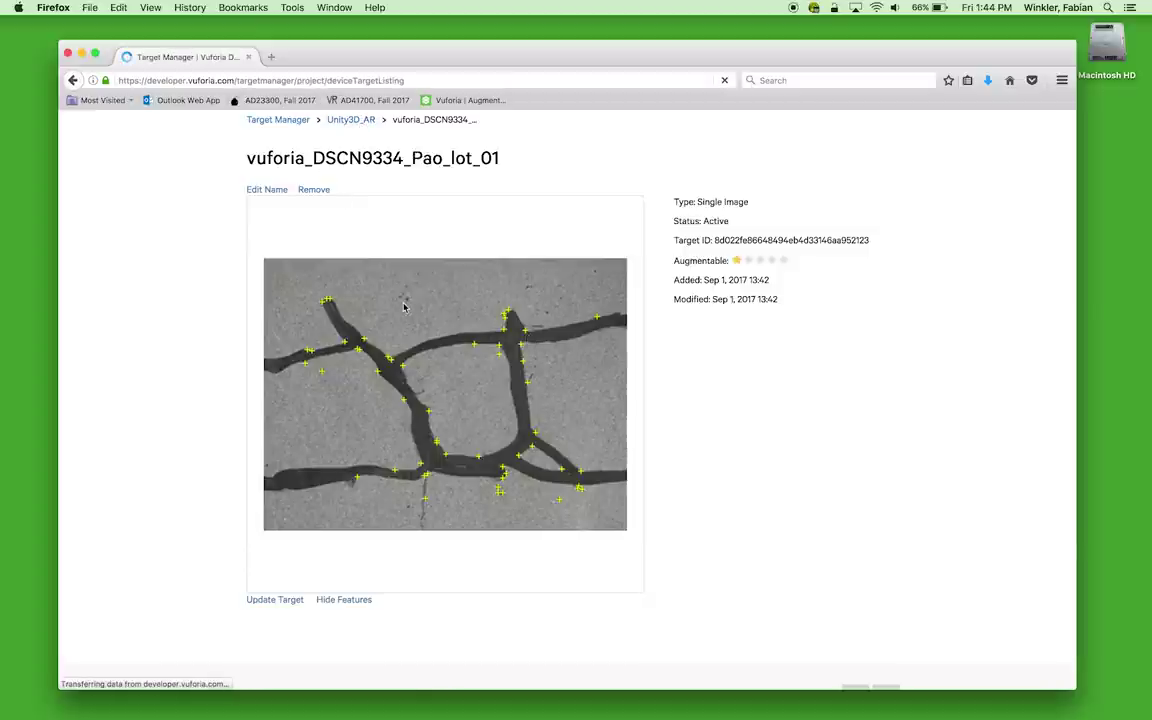
click(373, 475)
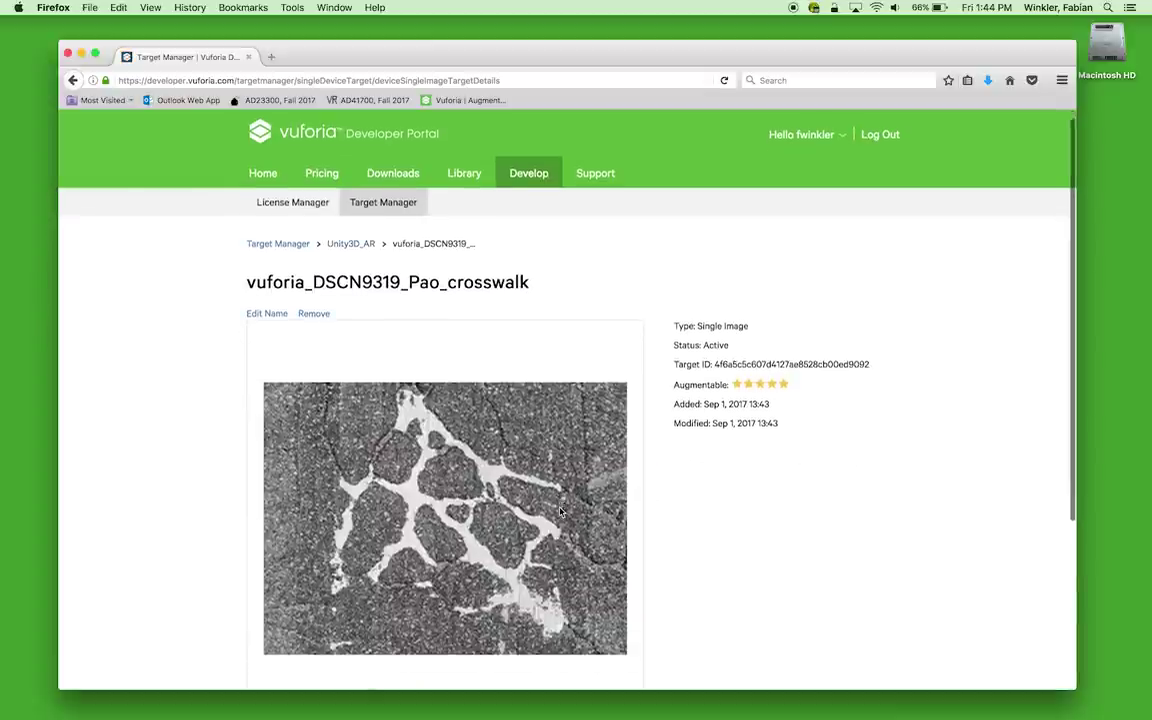
scroll(503, 455, down, 5)
click(355, 538)
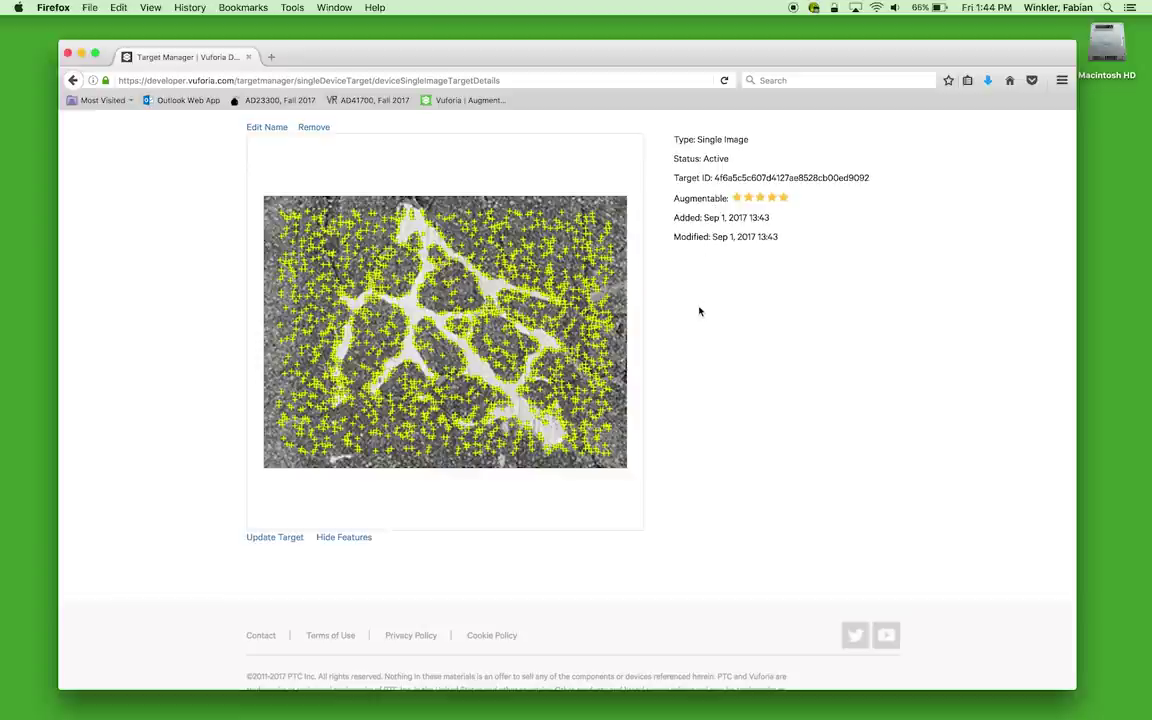
scroll(699, 311, up, 1)
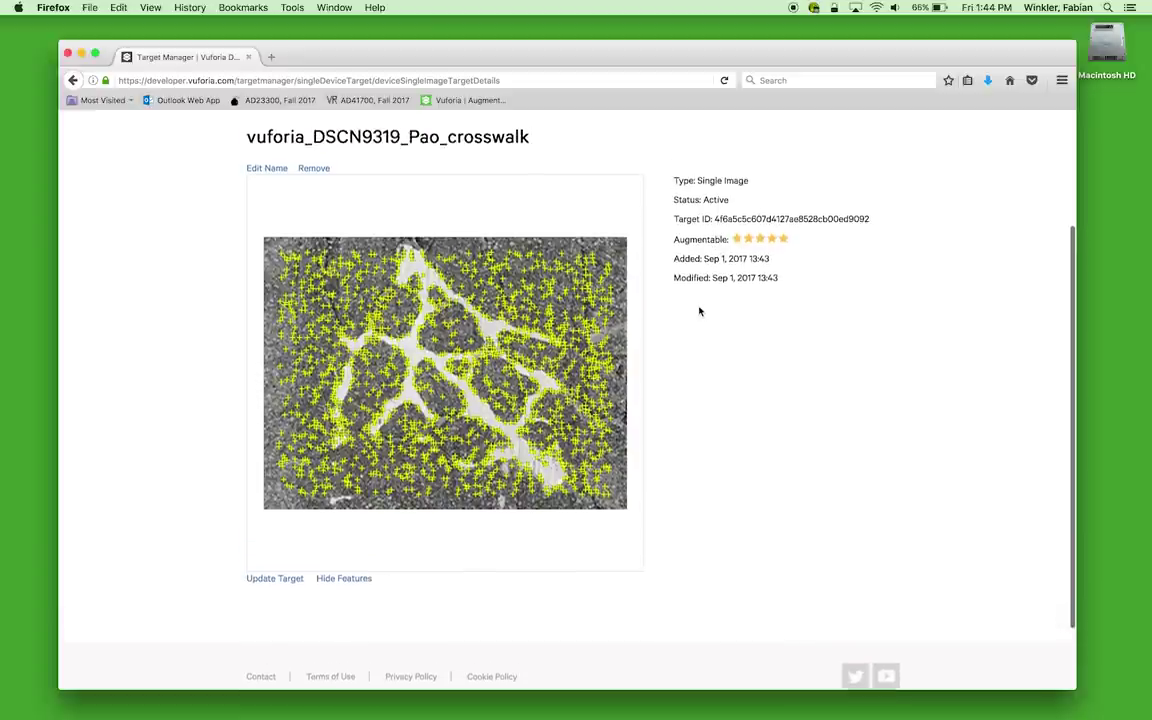
scroll(699, 311, up, 2)
click(355, 170)
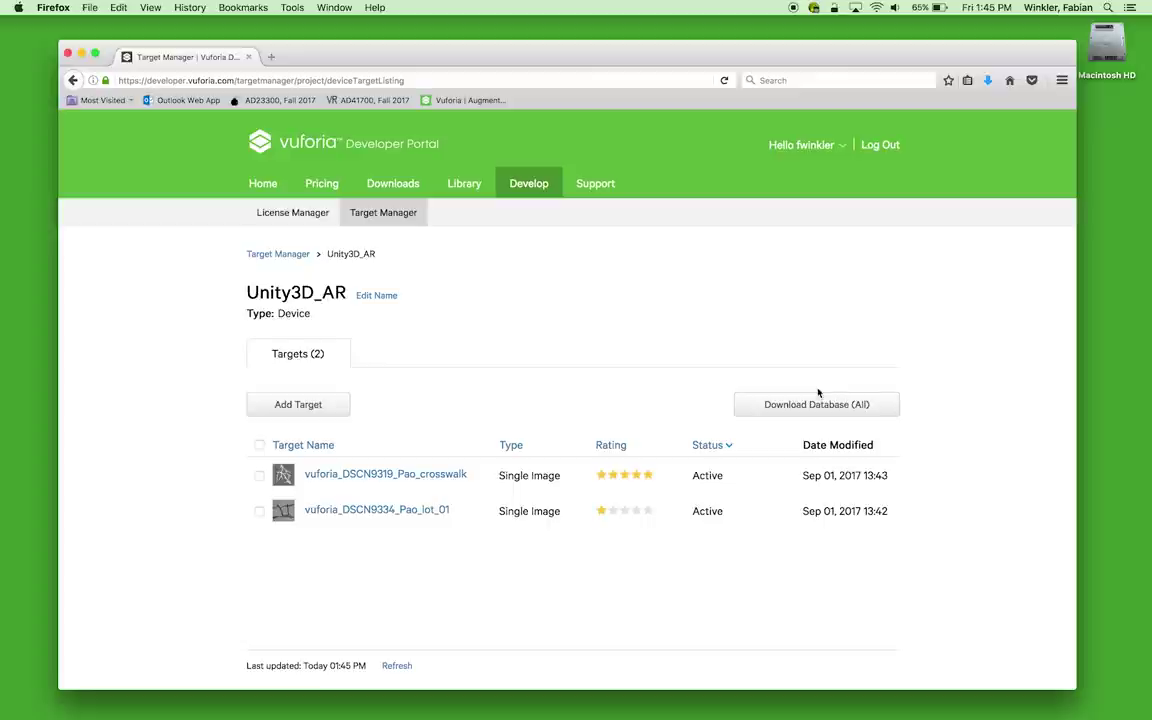
Download the whole Unity3D_AR database for Unity Editor as Unity3D_AR.unitypackage
click(810, 405)
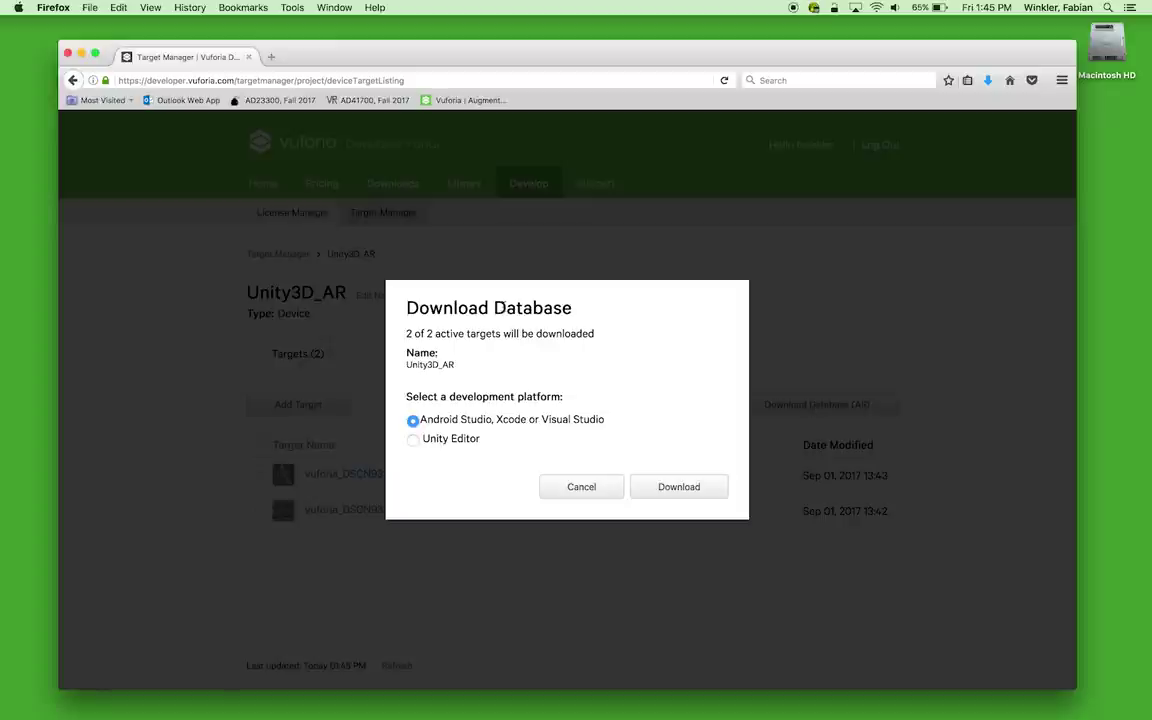
click(418, 440)
click(661, 491)
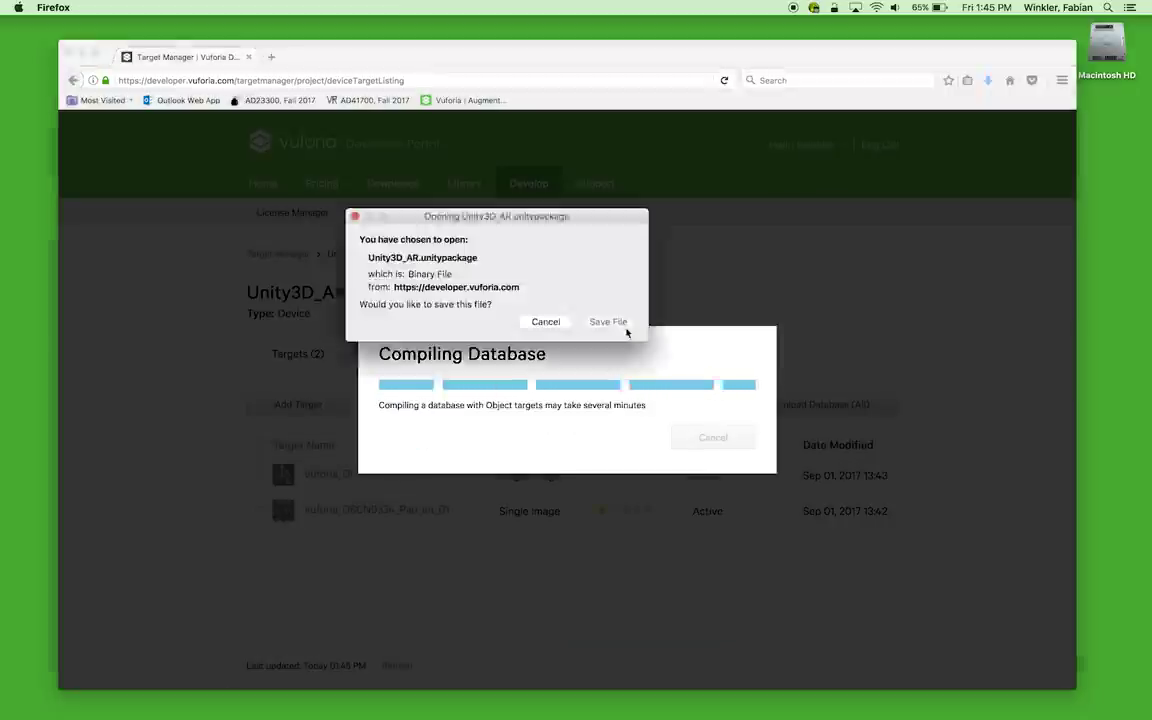
key(Return)
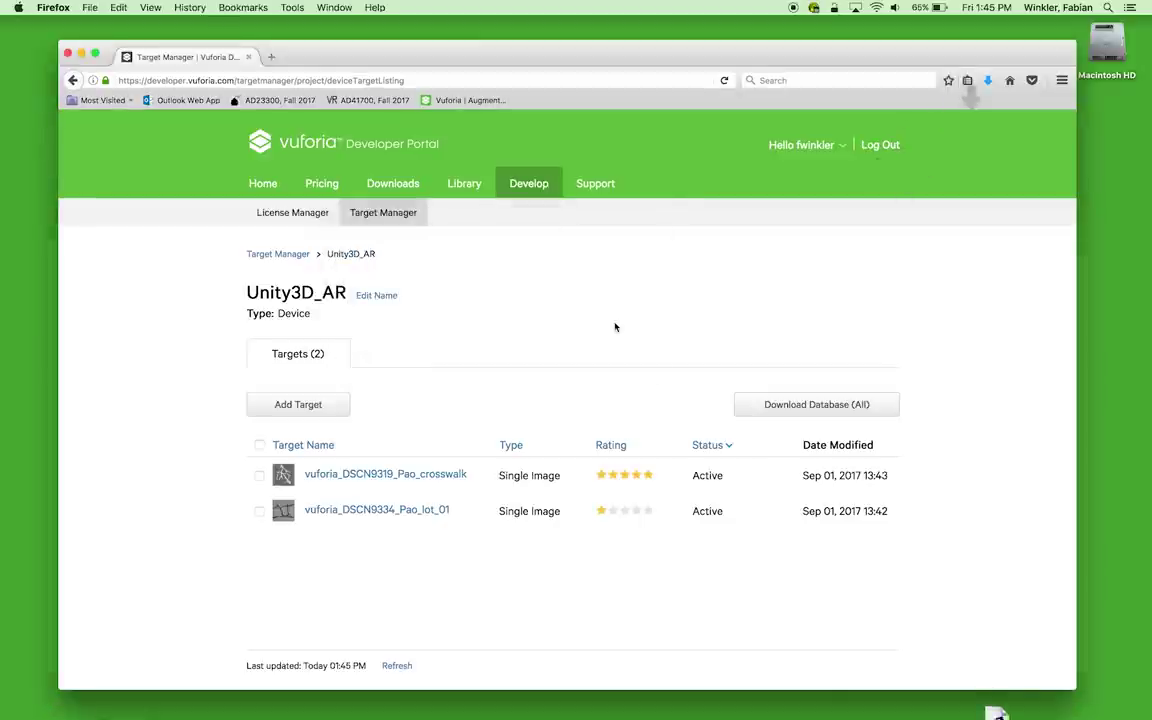
click(95, 53)
Move Unity3D_AR.unitypackage from Downloads into the Desktop's Unity3D_AR folder, then return to the portal
click(990, 675)
drag(1020, 592, 485, 272)
drag(530, 126, 560, 373)
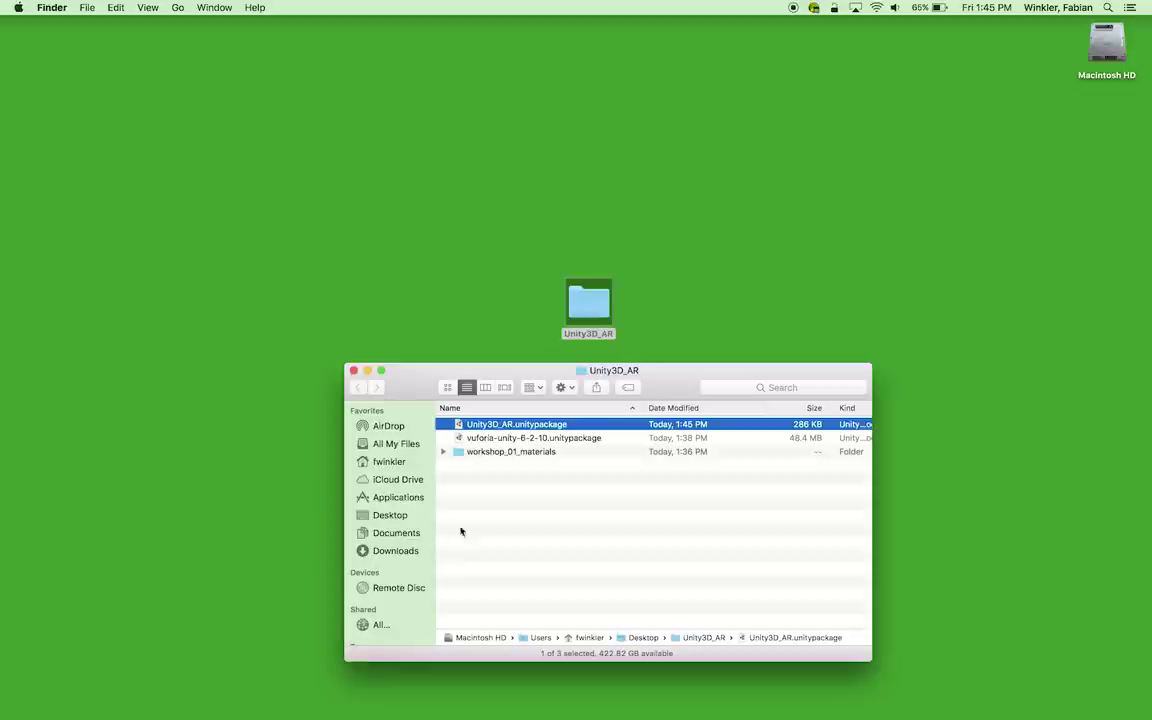
mouse_move(449, 668)
click(342, 678)
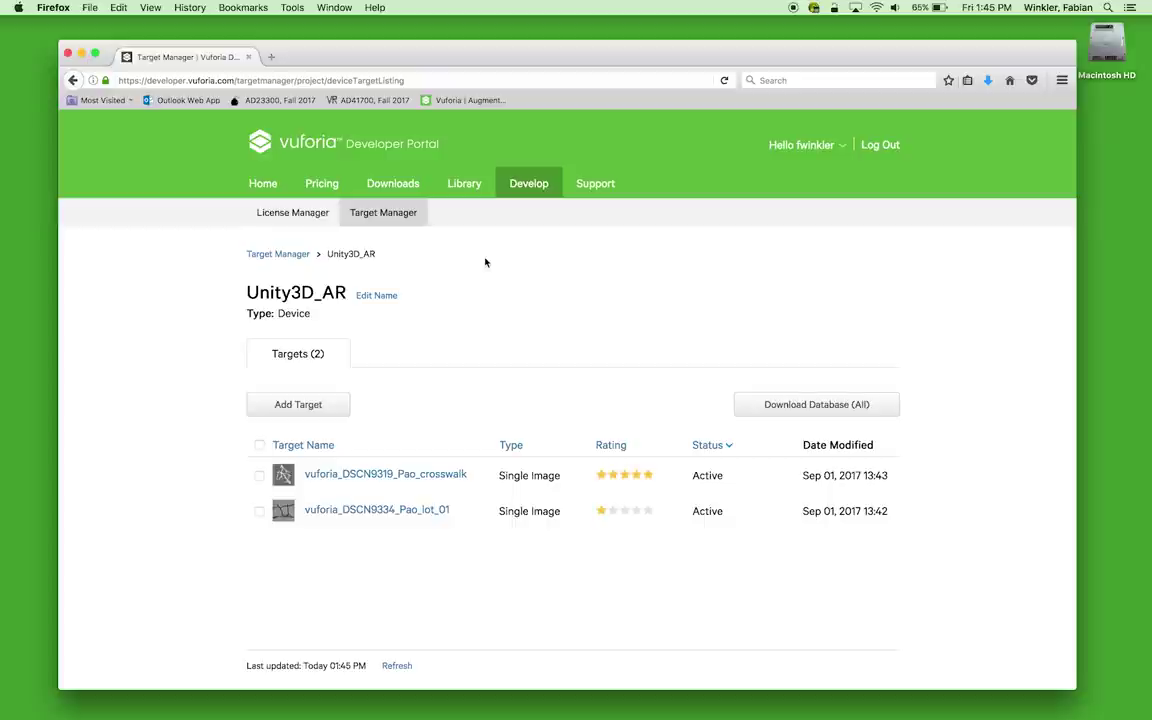
Switch to the License Manager page listing the Unity3D_AR Develop license
click(314, 220)
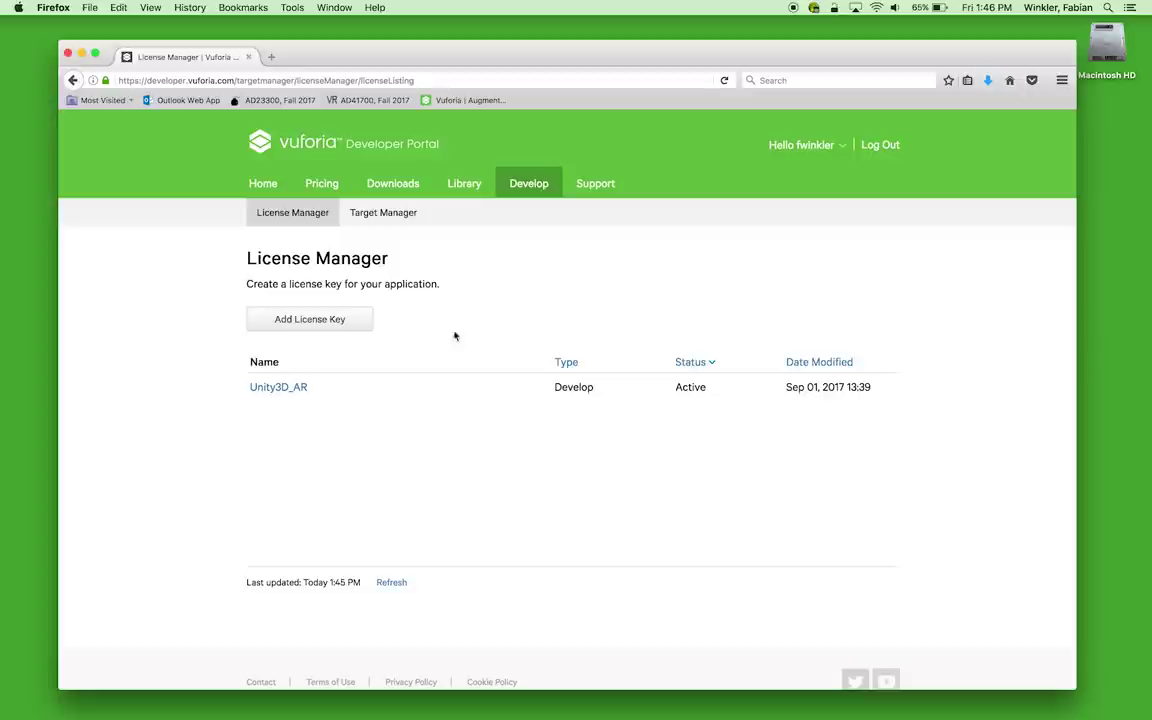
Bring Unity to the front and start a new 3D project from the launcher
mouse_move(507, 715)
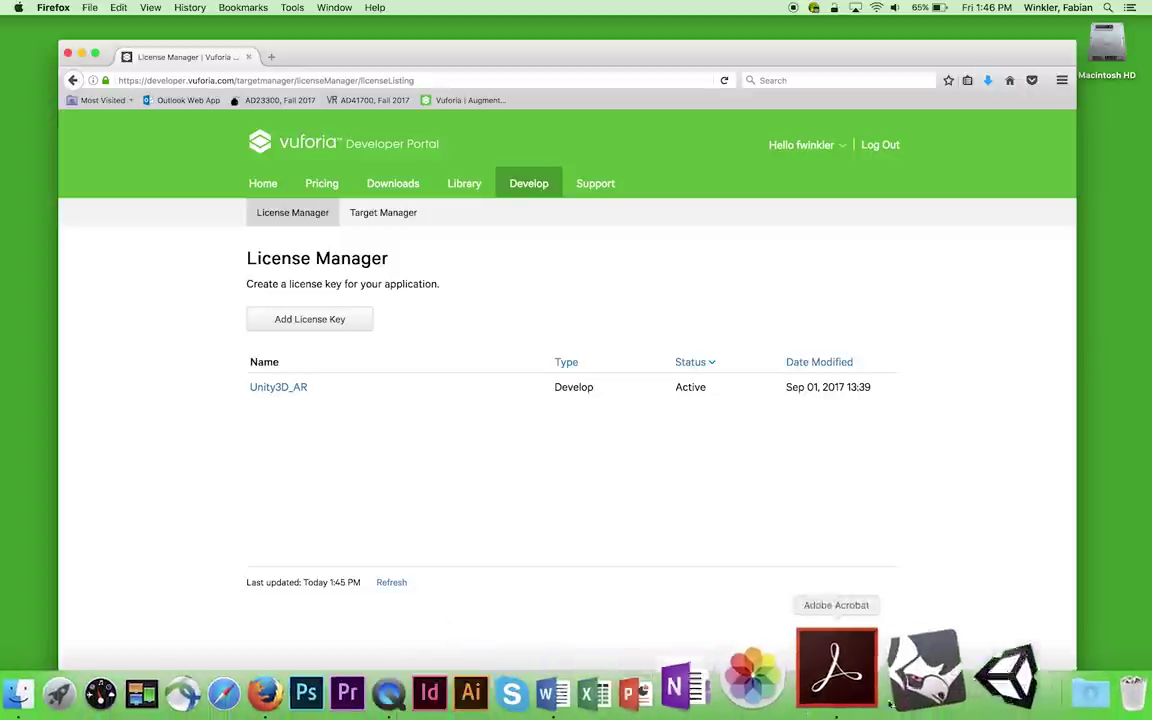
click(922, 683)
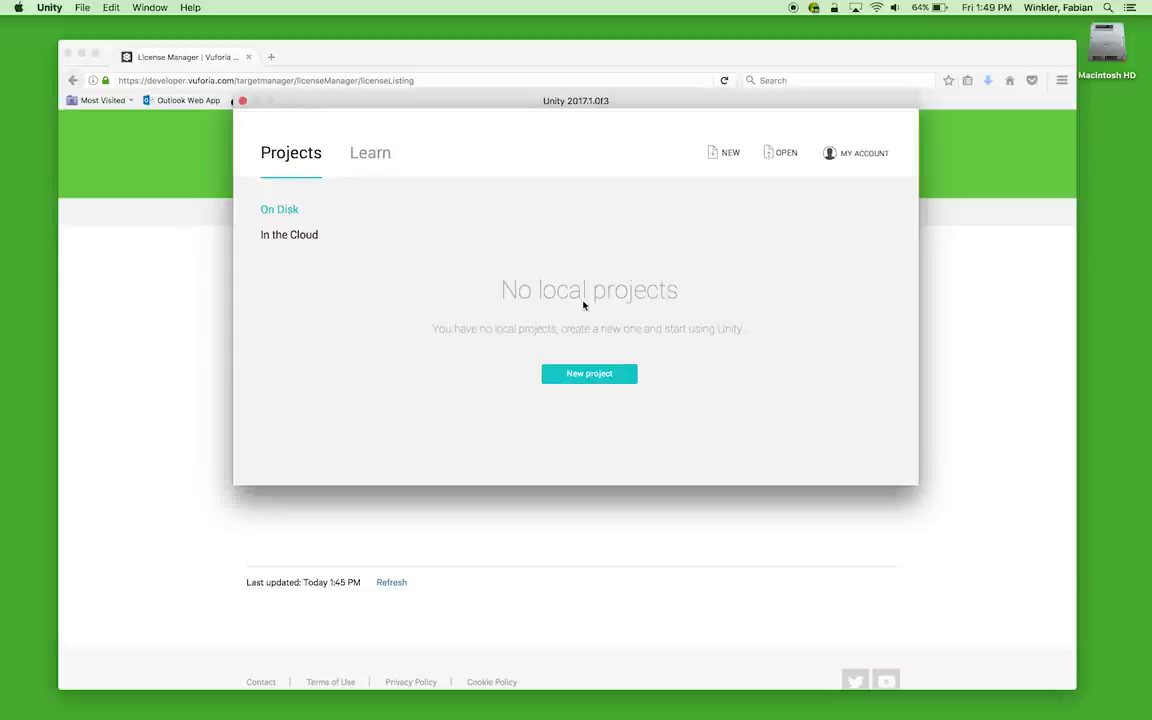
click(586, 376)
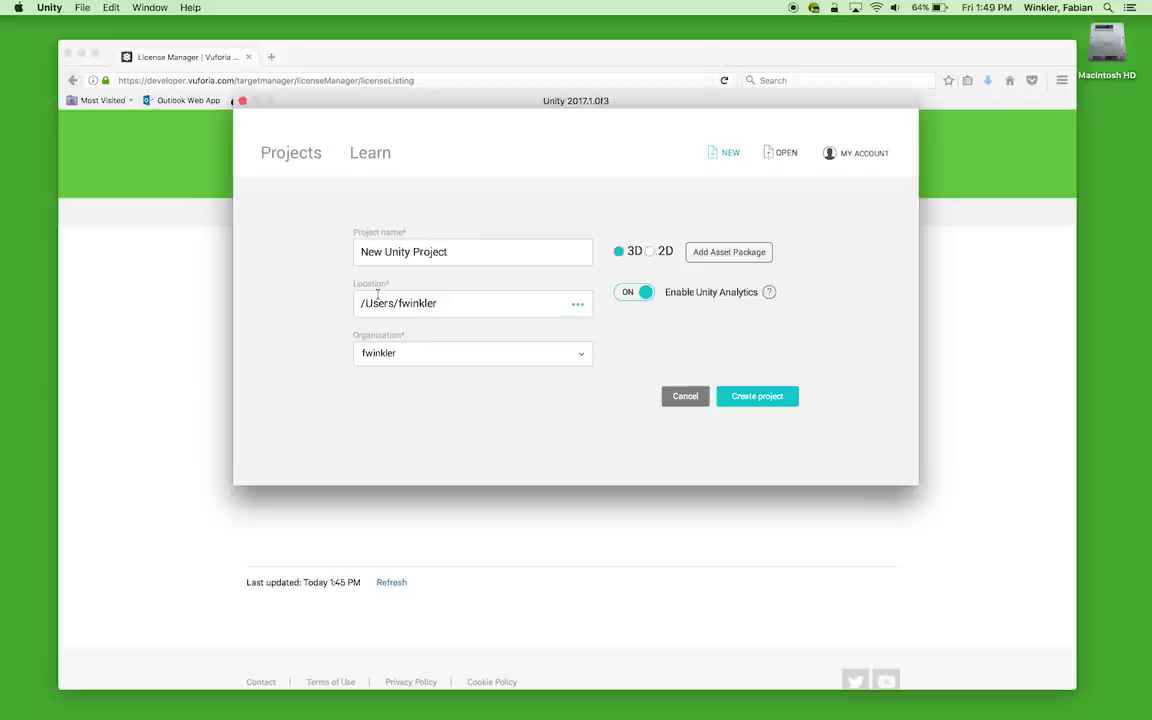
Set the location to Desktop/Unity3D_AR, name the project Unity3D_AR, and disable Analytics
click(578, 308)
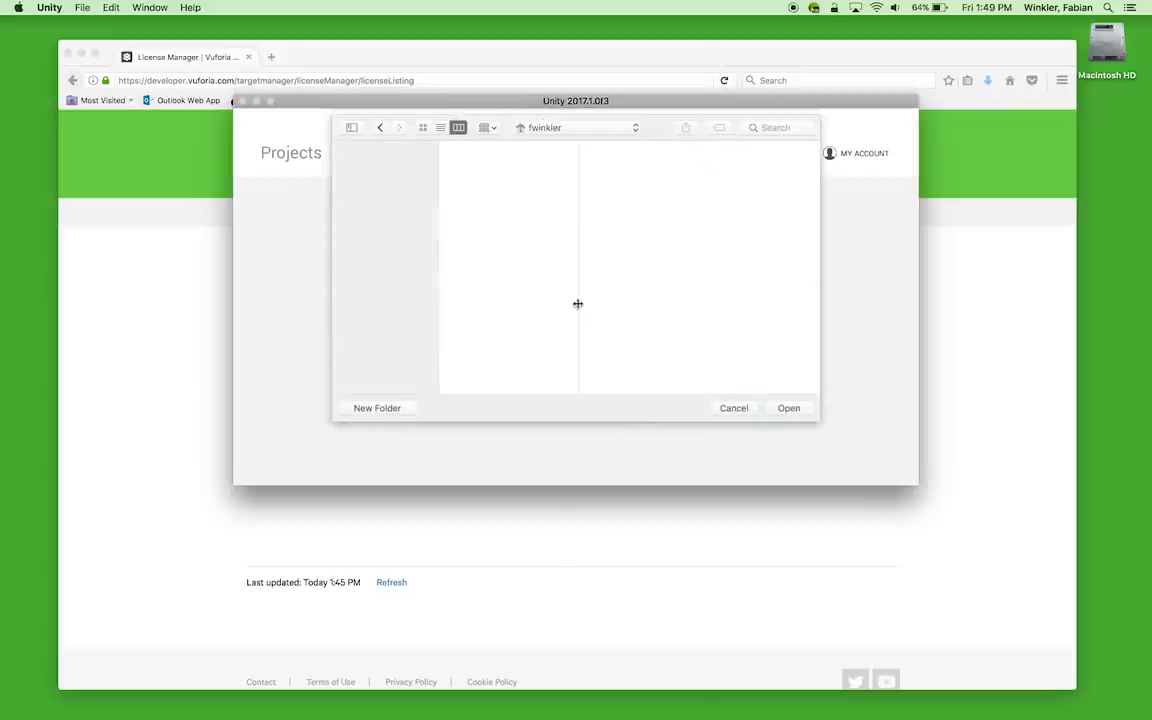
click(380, 238)
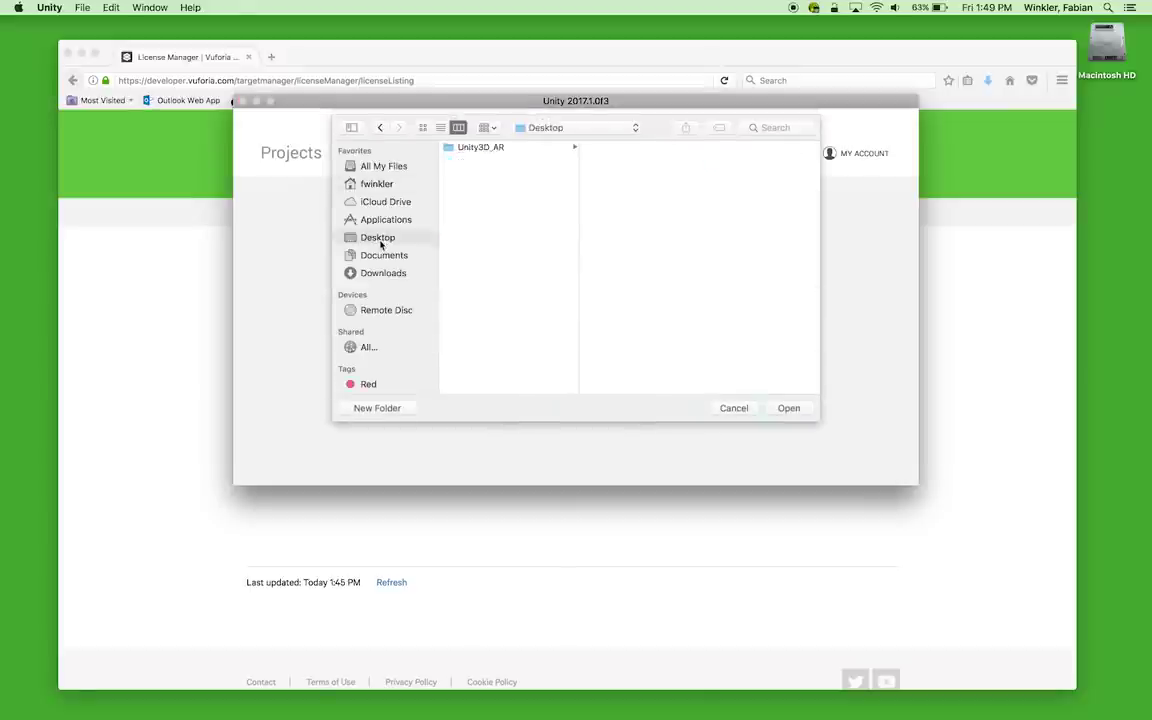
click(475, 149)
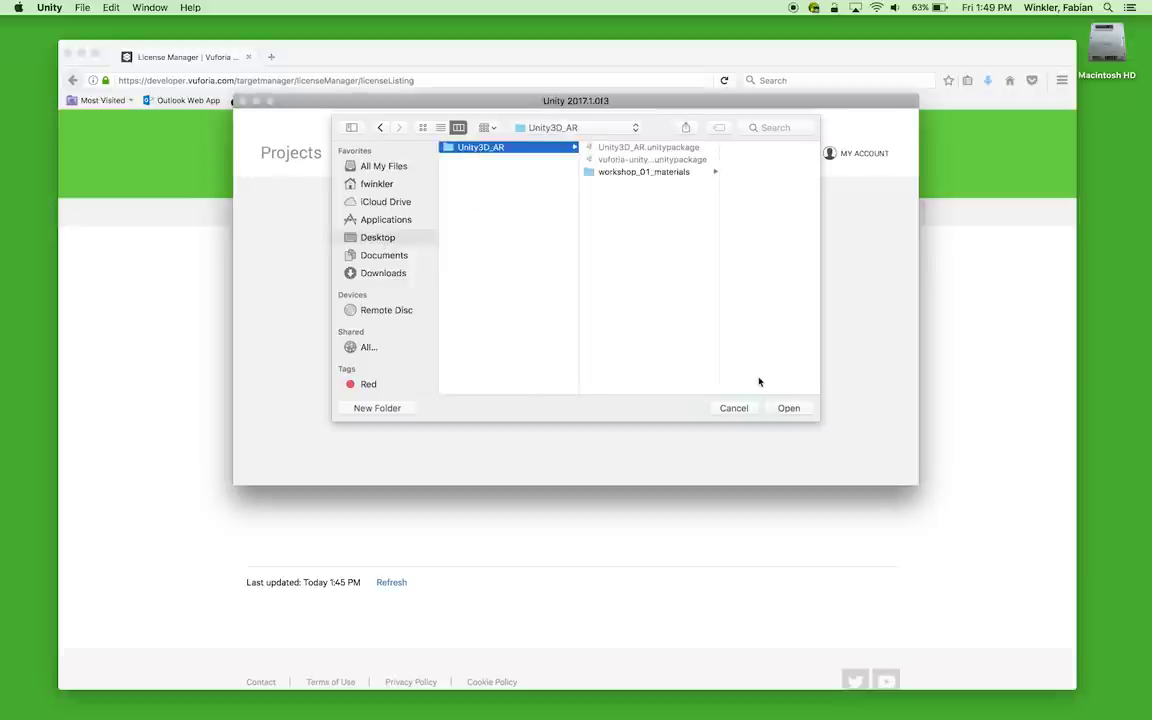
click(788, 408)
drag(451, 252, 346, 259)
text(Un)
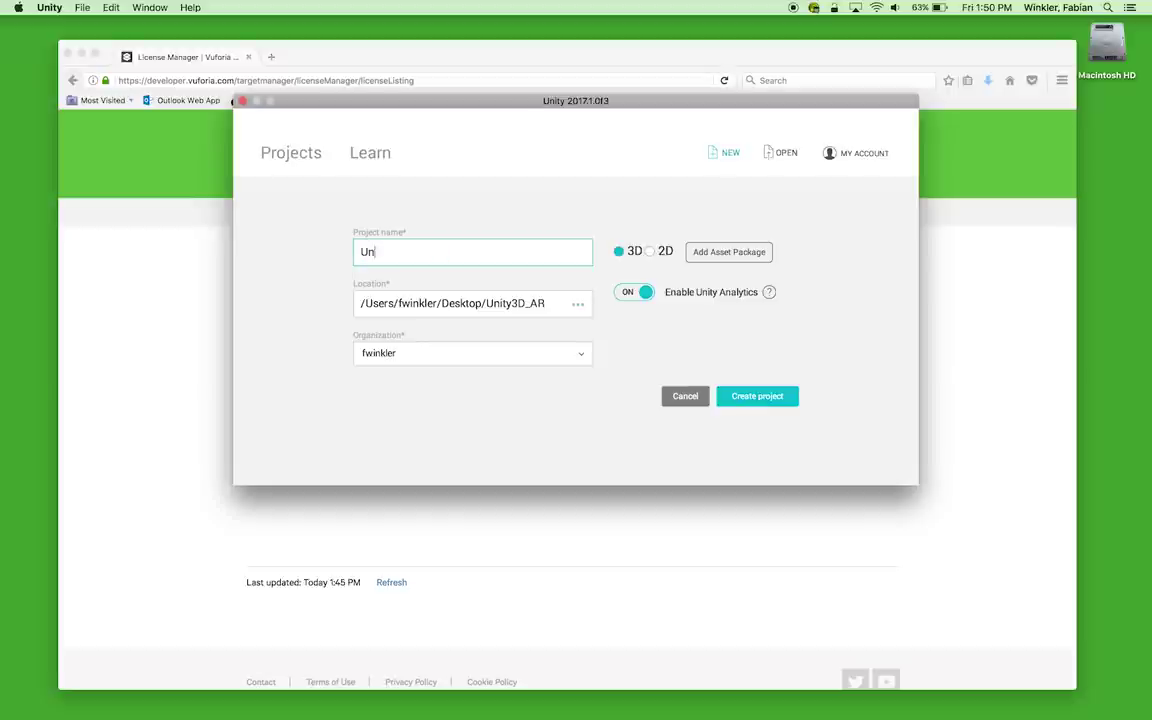
text(ity3D_AR)
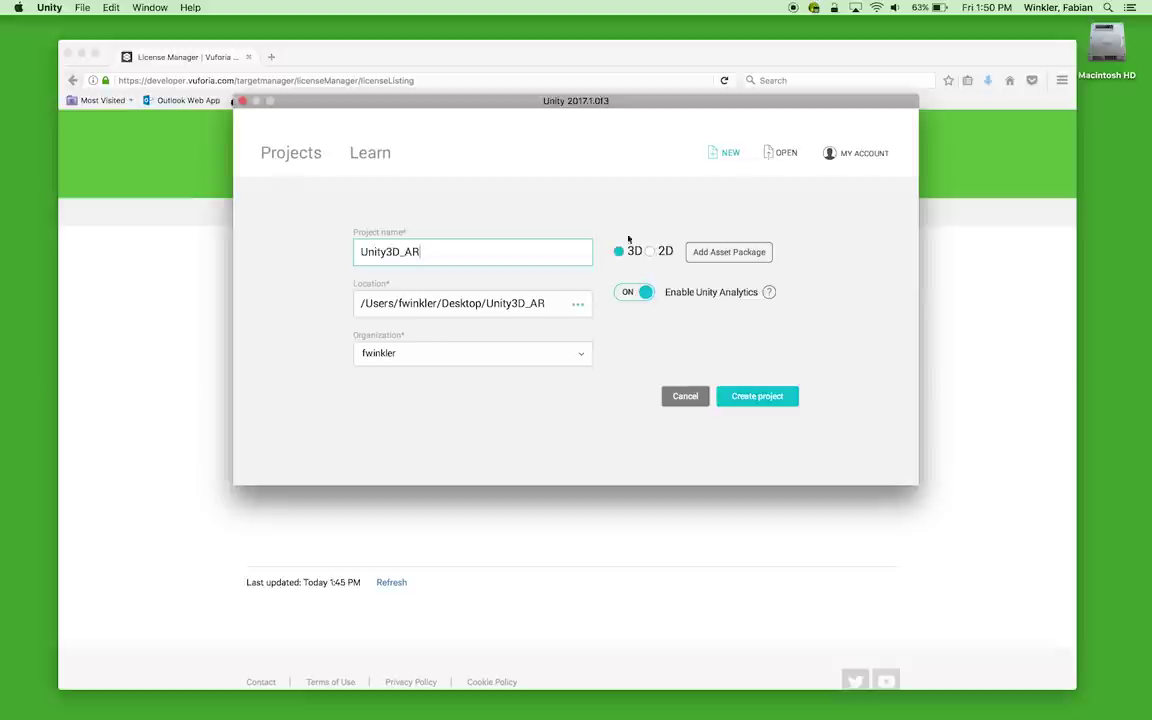
click(628, 293)
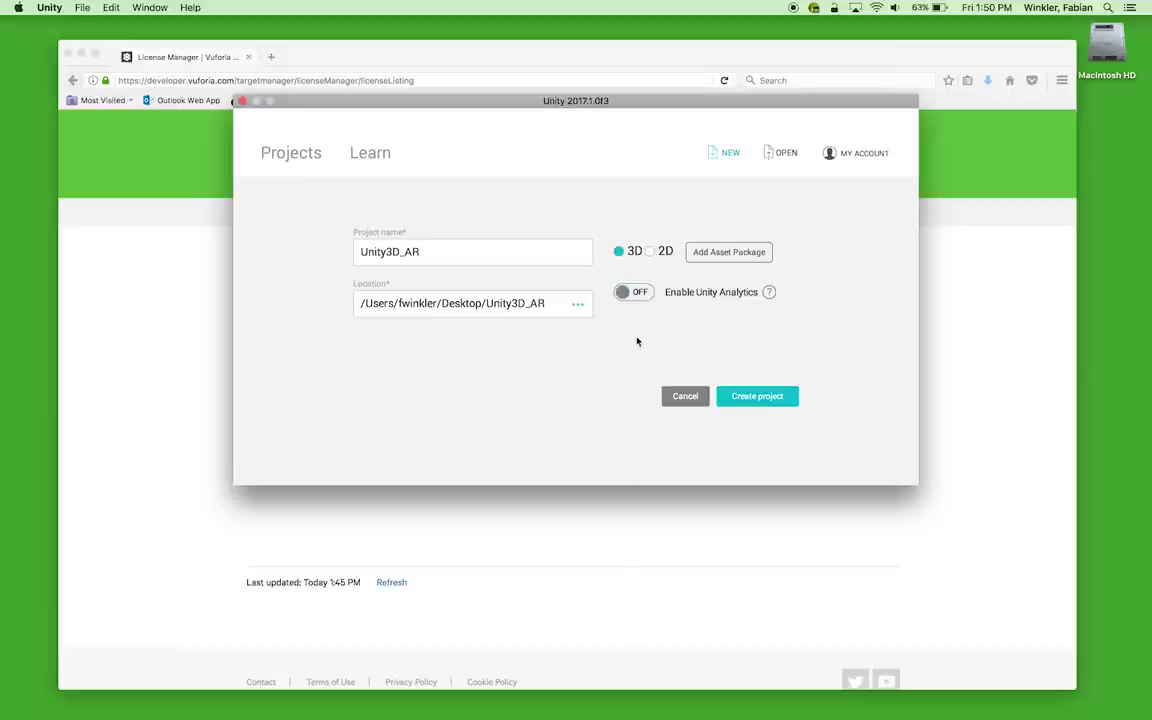
Create the Unity3D_AR project and inspect Main Camera and Directional Light in the Inspector
click(757, 397)
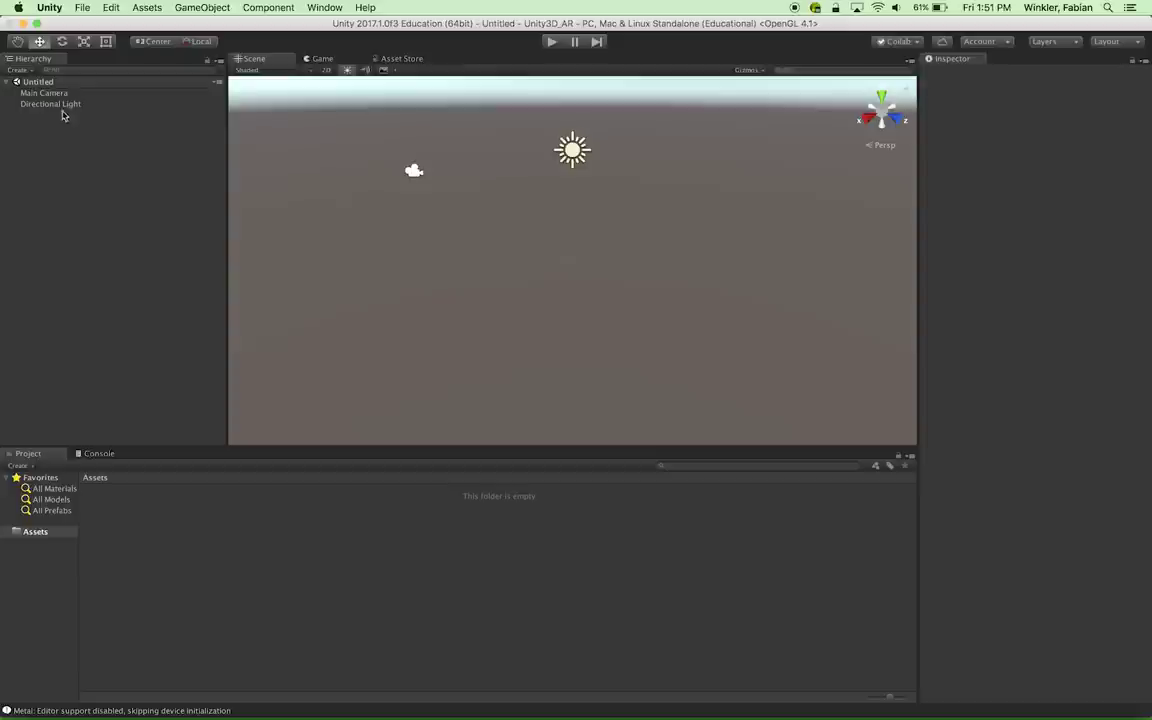
click(50, 93)
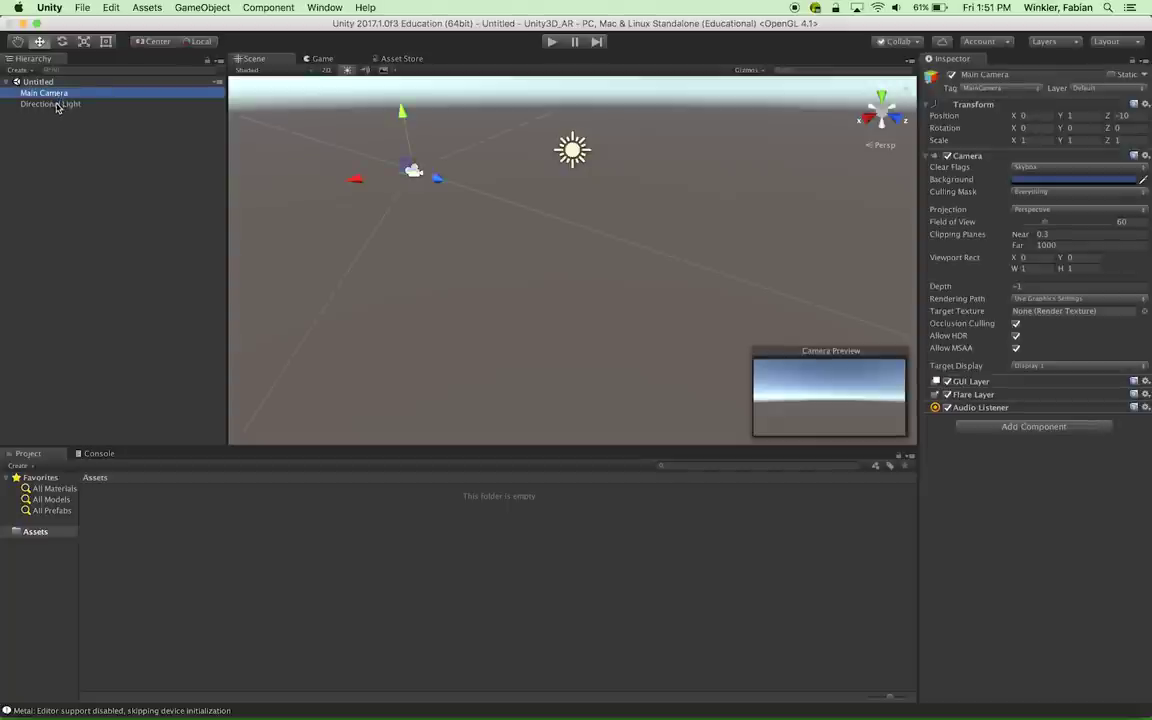
click(58, 104)
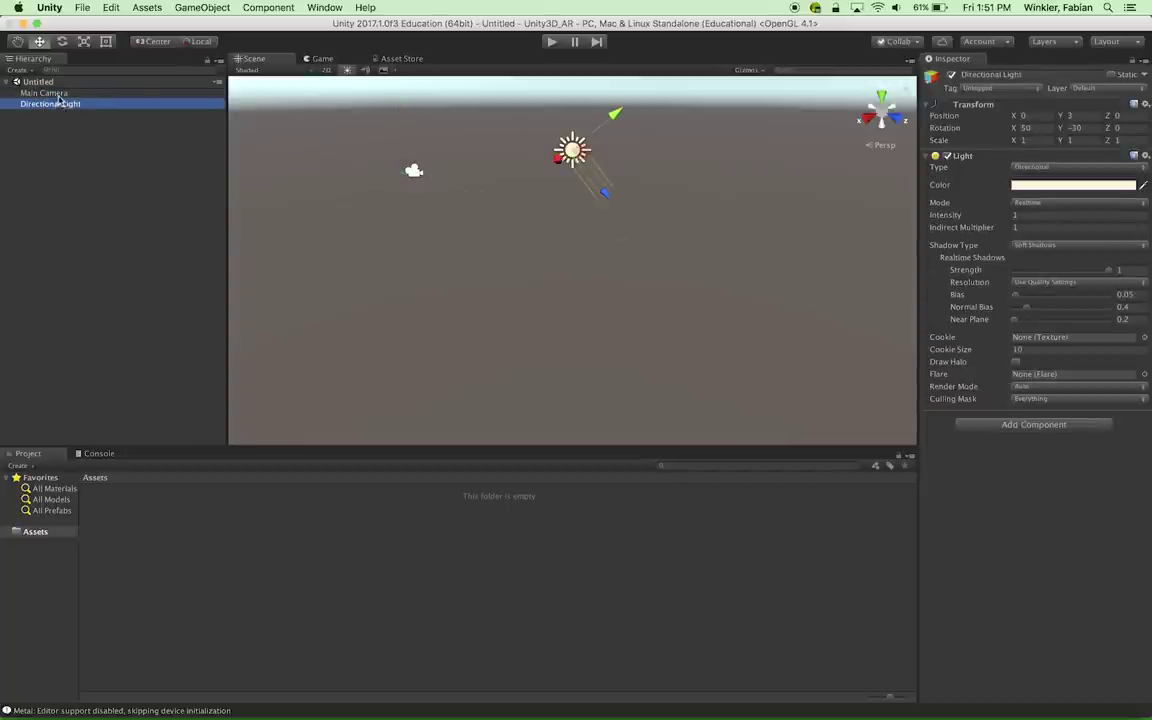
click(58, 95)
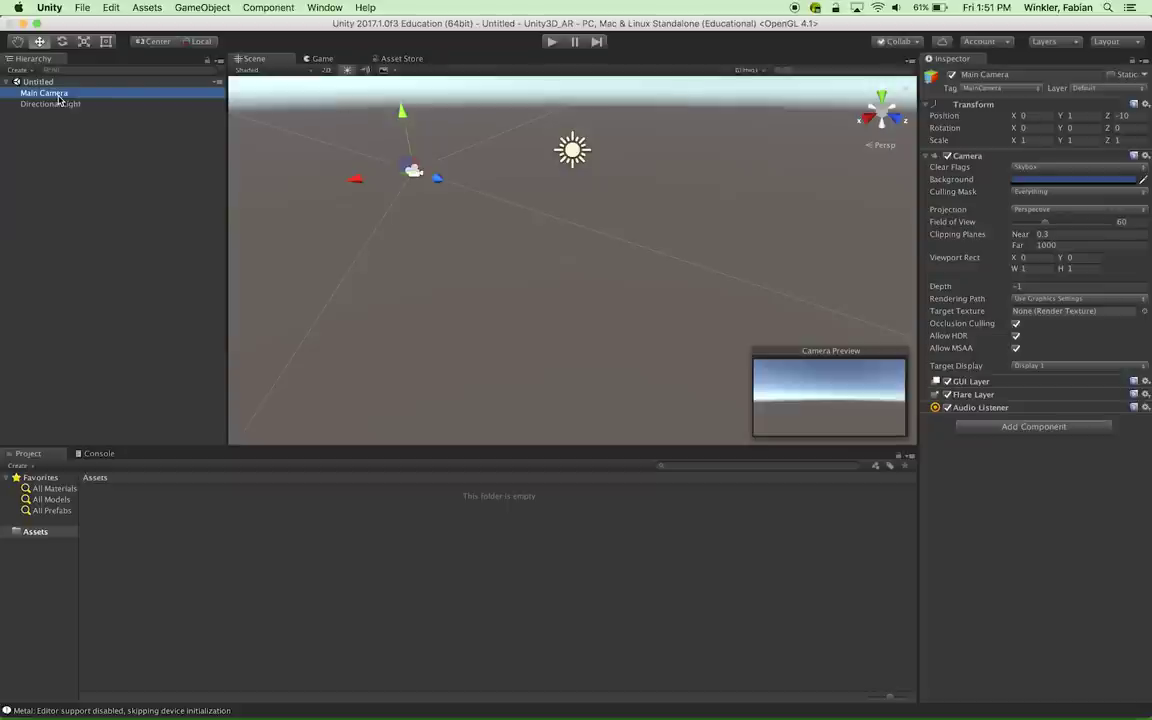
click(60, 123)
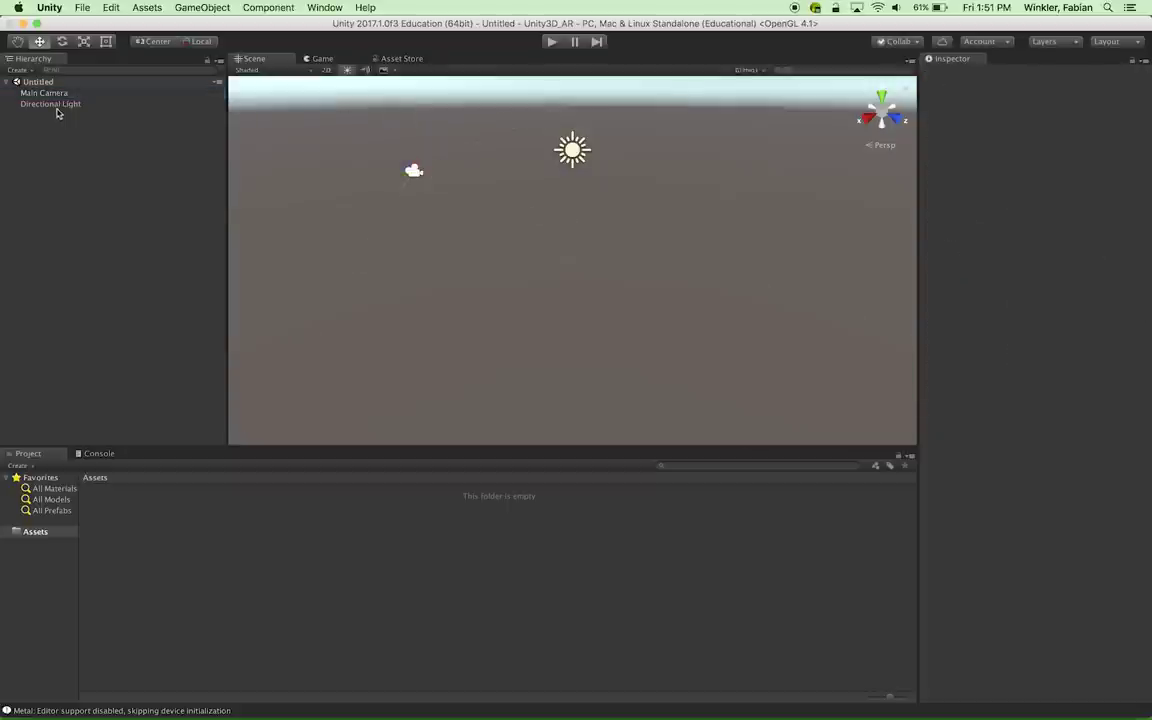
click(55, 106)
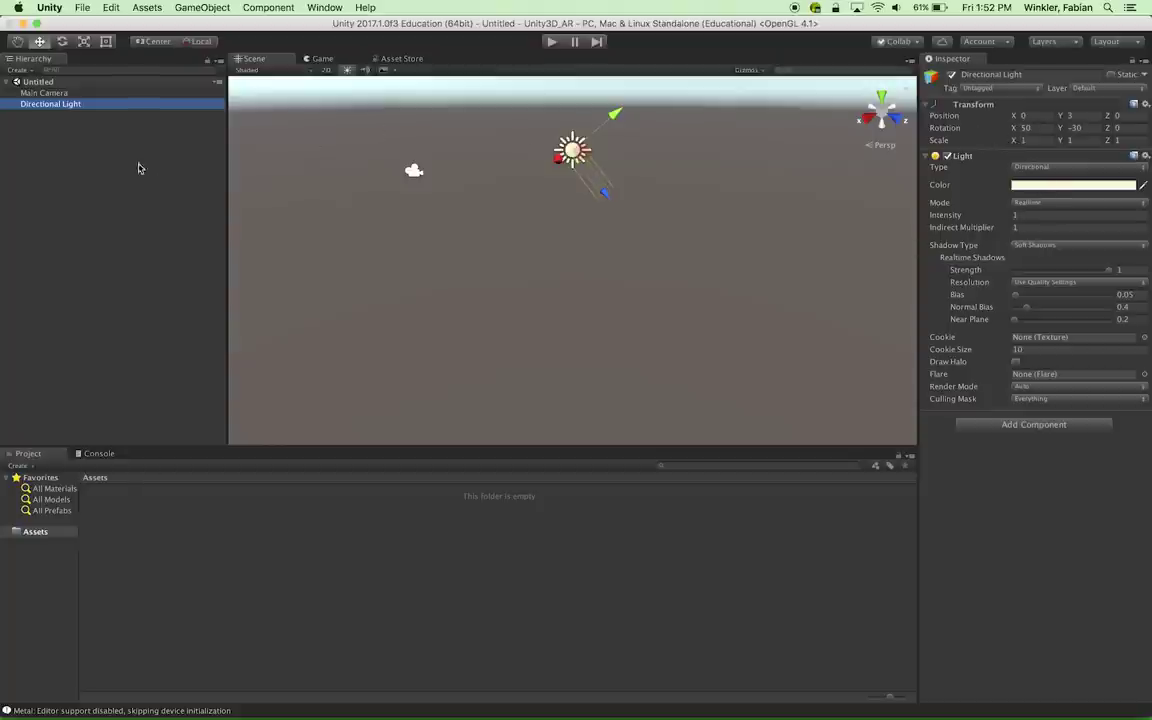
click(60, 93)
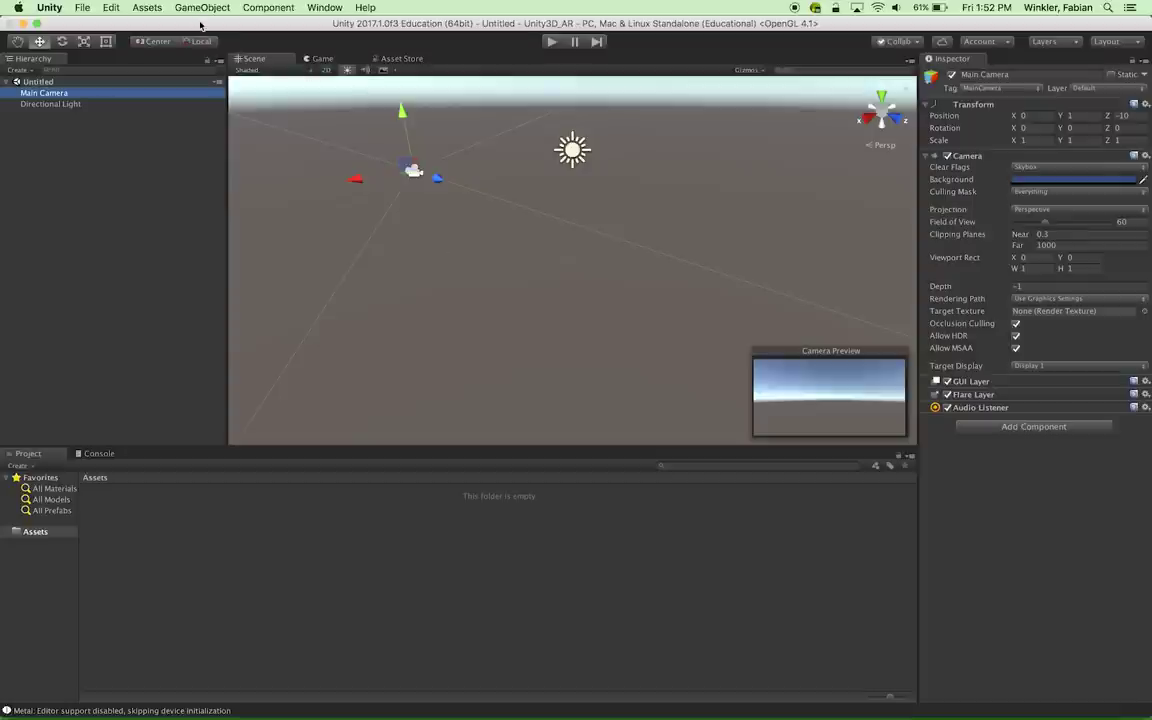
Import the custom package vuforia-unity-6-2-10.unitypackage with all its files selected
click(147, 7)
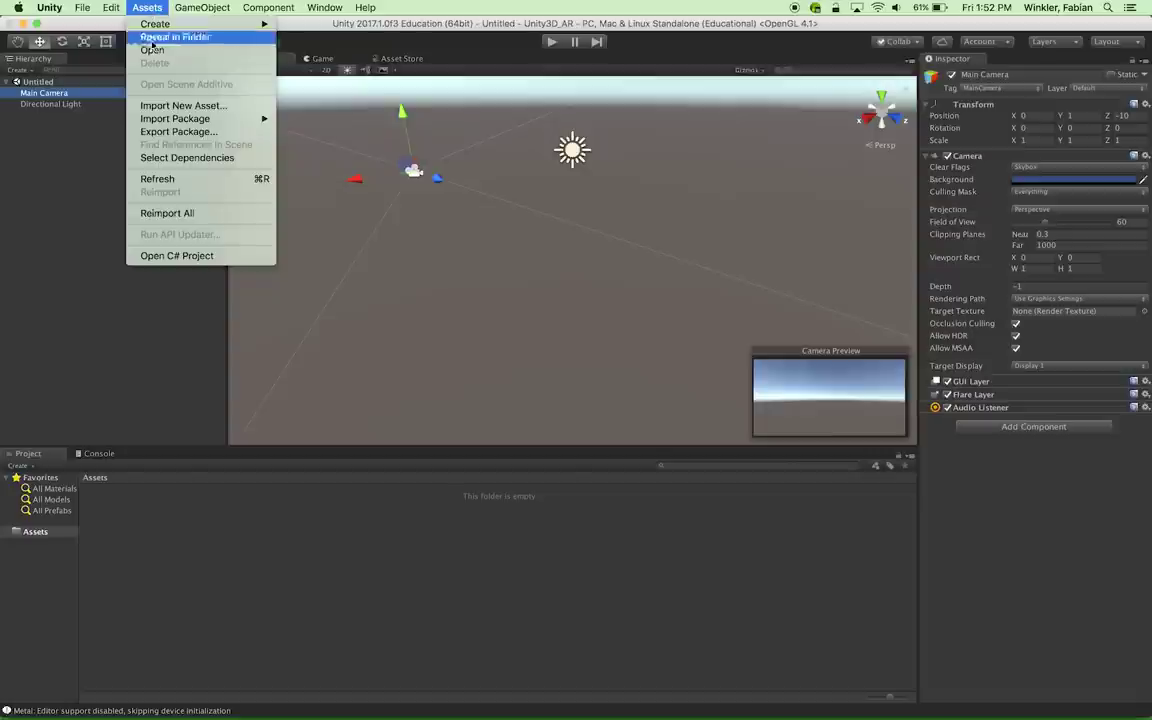
mouse_move(250, 119)
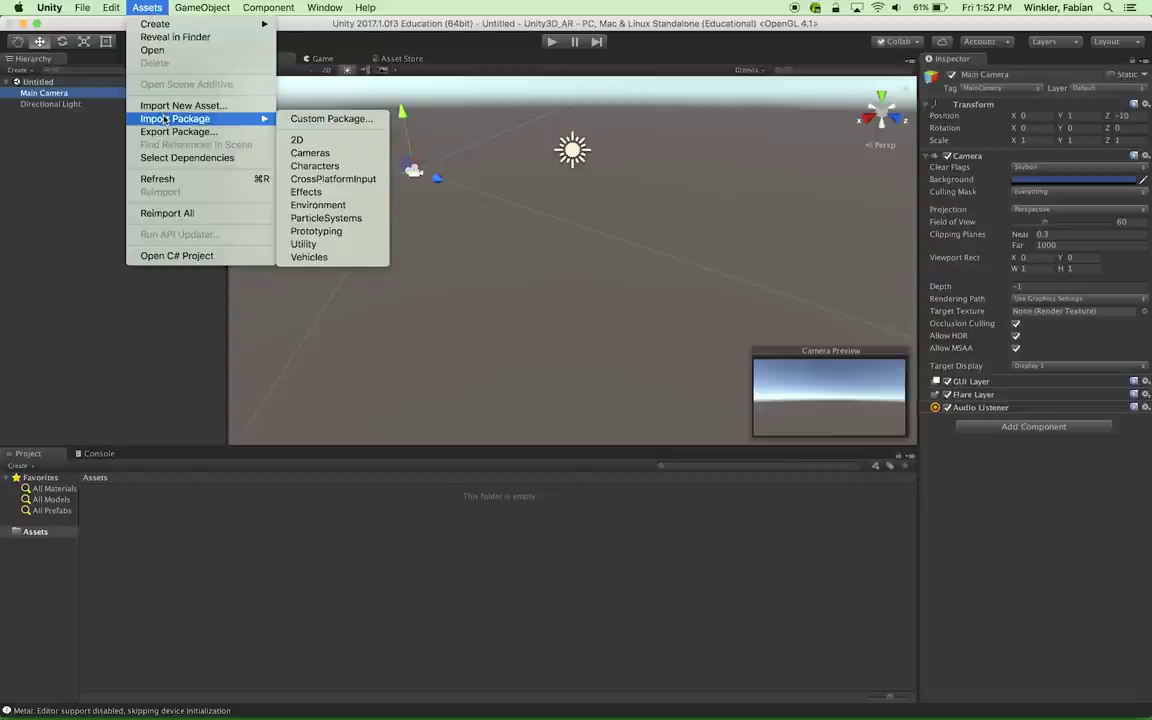
click(337, 120)
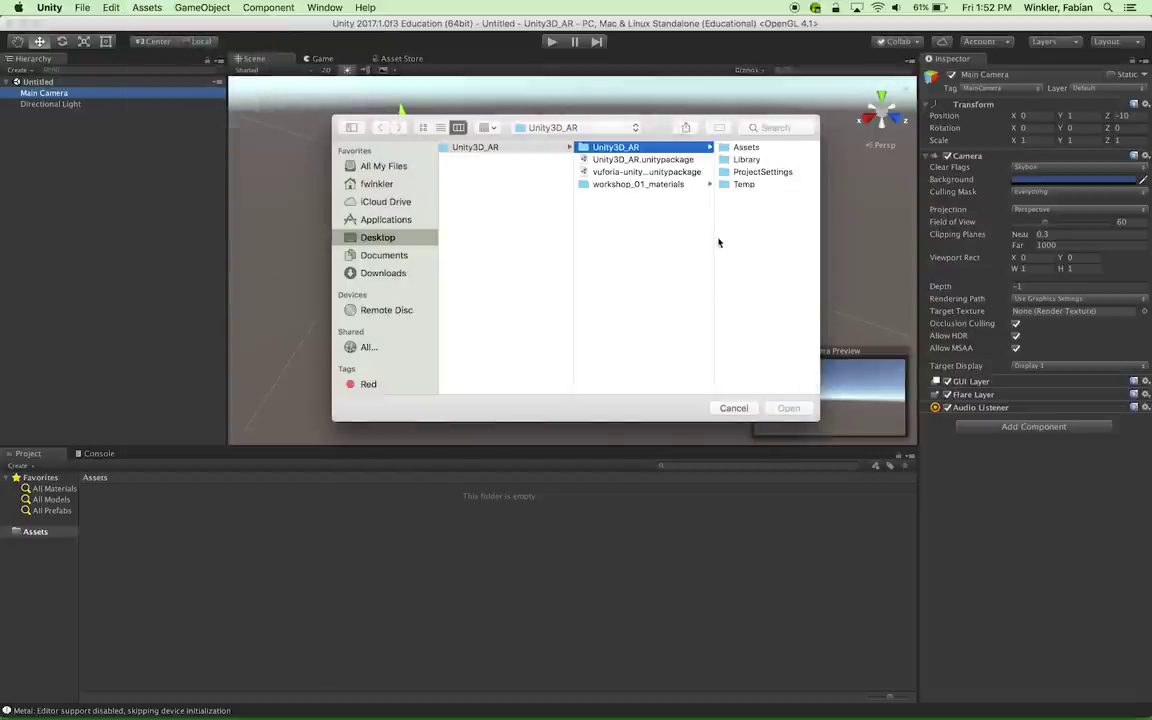
drag(713, 240, 777, 244)
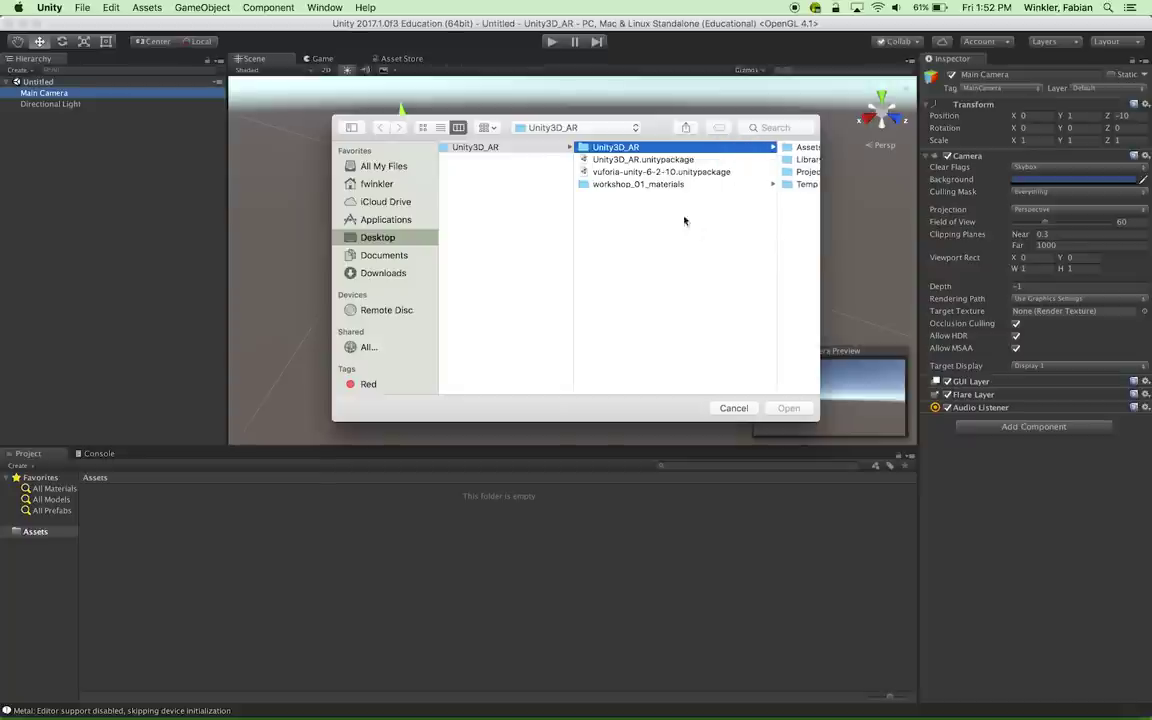
click(580, 171)
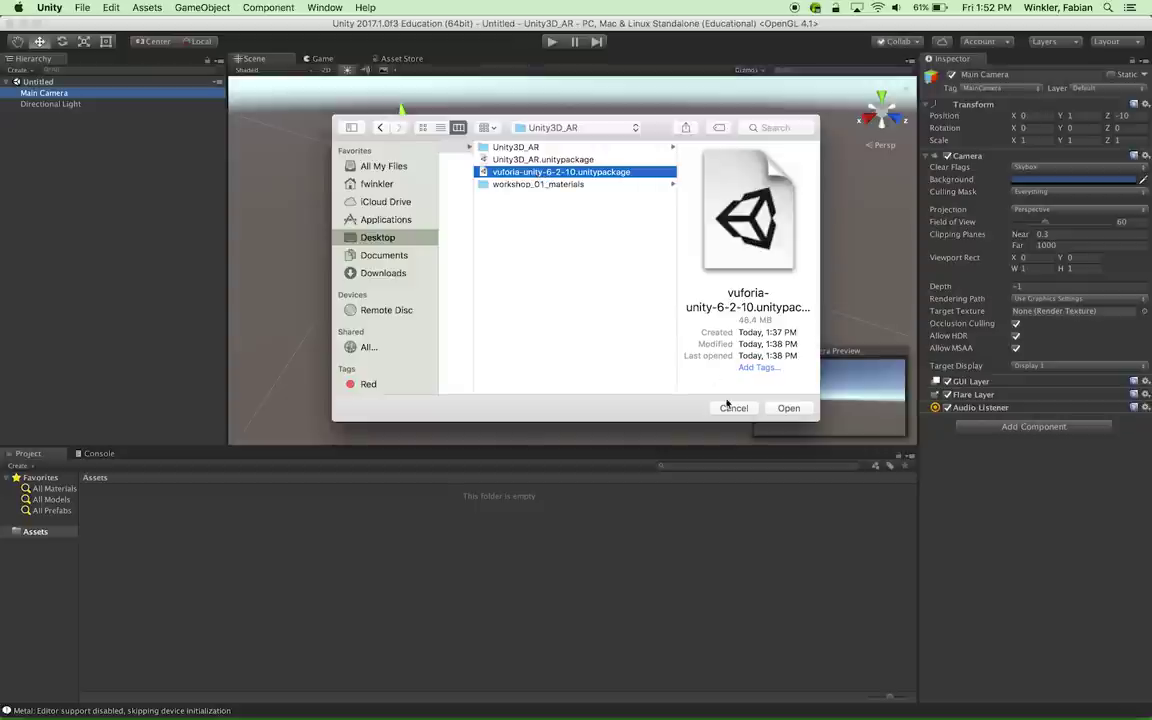
click(786, 408)
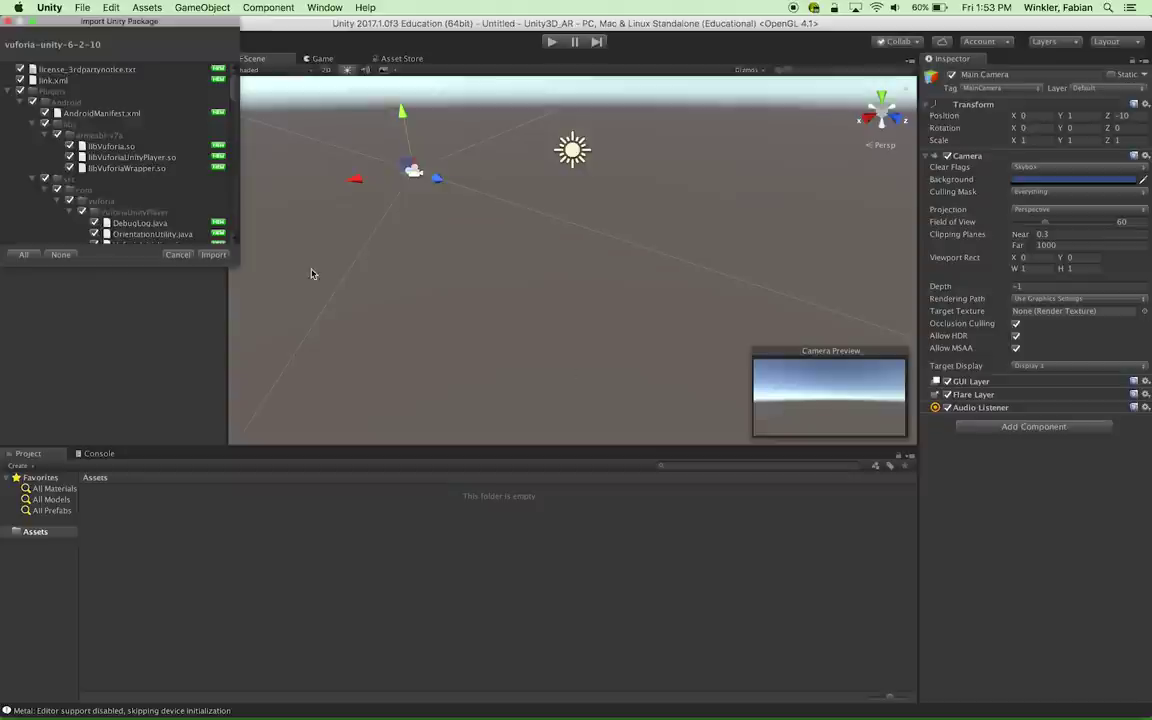
drag(242, 265, 581, 535)
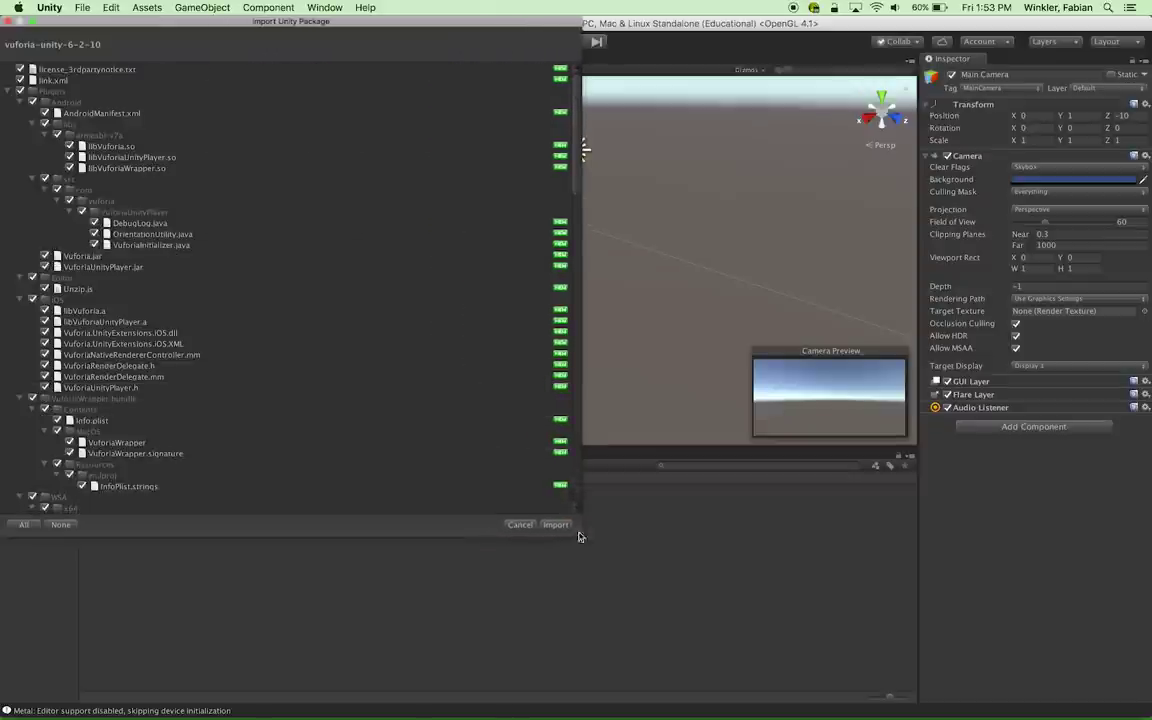
drag(248, 29, 305, 36)
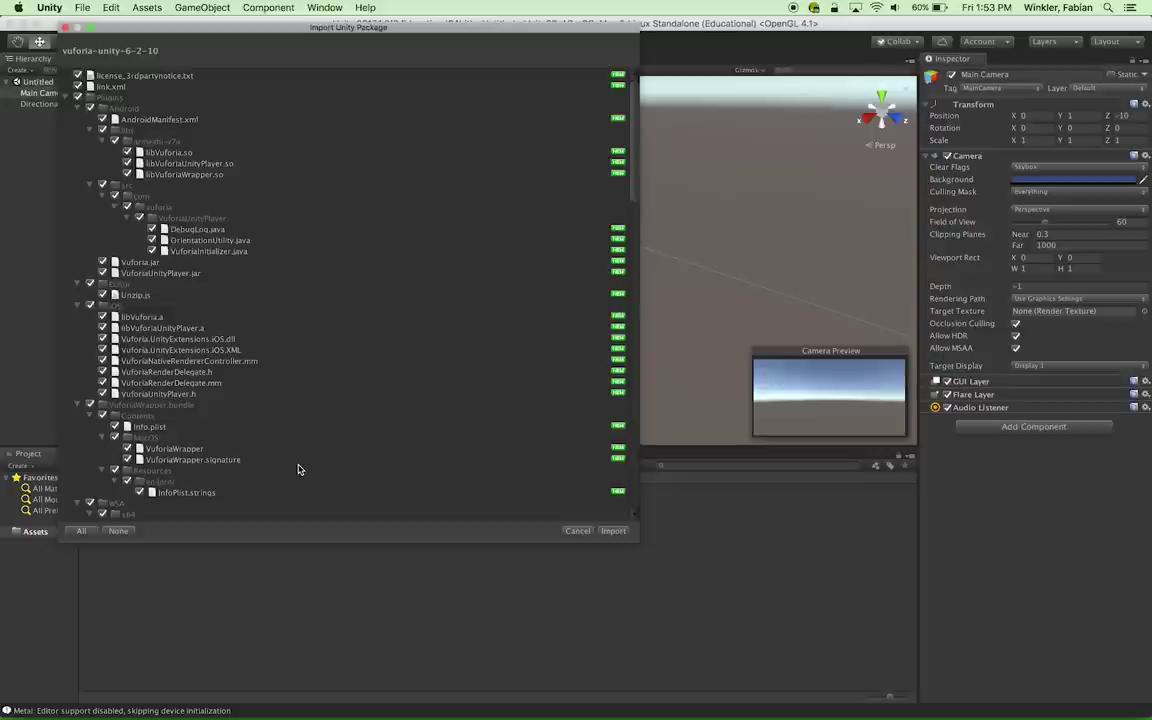
click(615, 531)
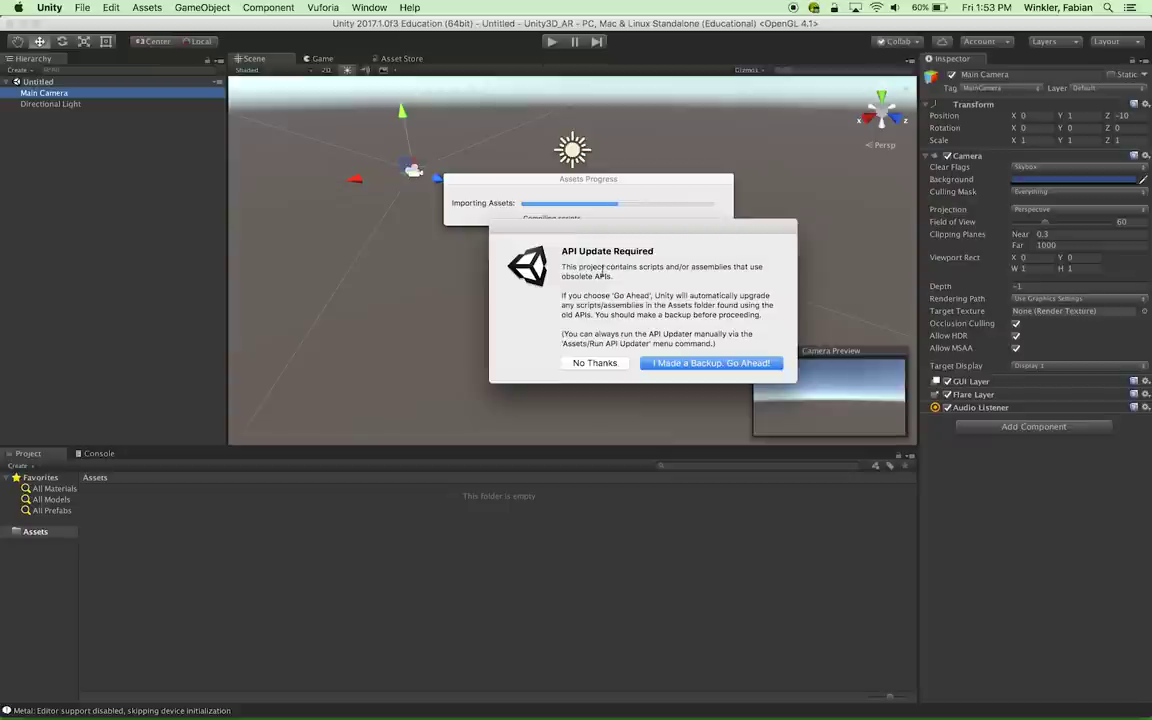
Decline the API upgrade so the Vuforia 6.2.10 package finishes importing
click(596, 366)
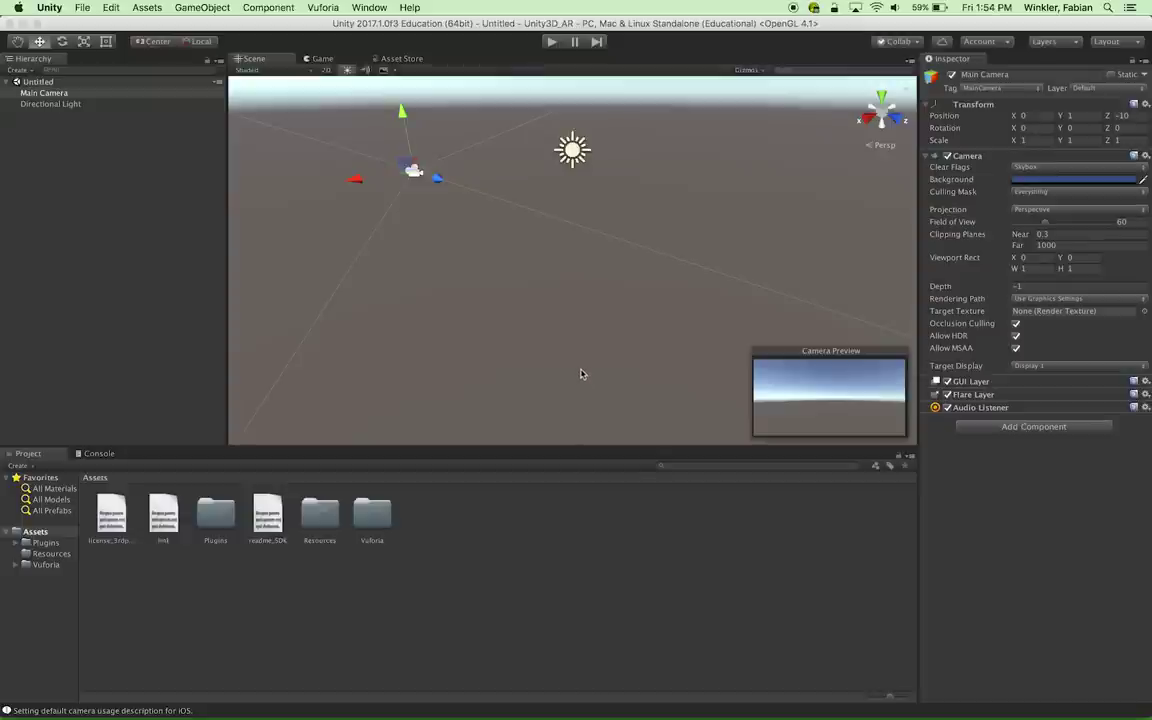
click(148, 8)
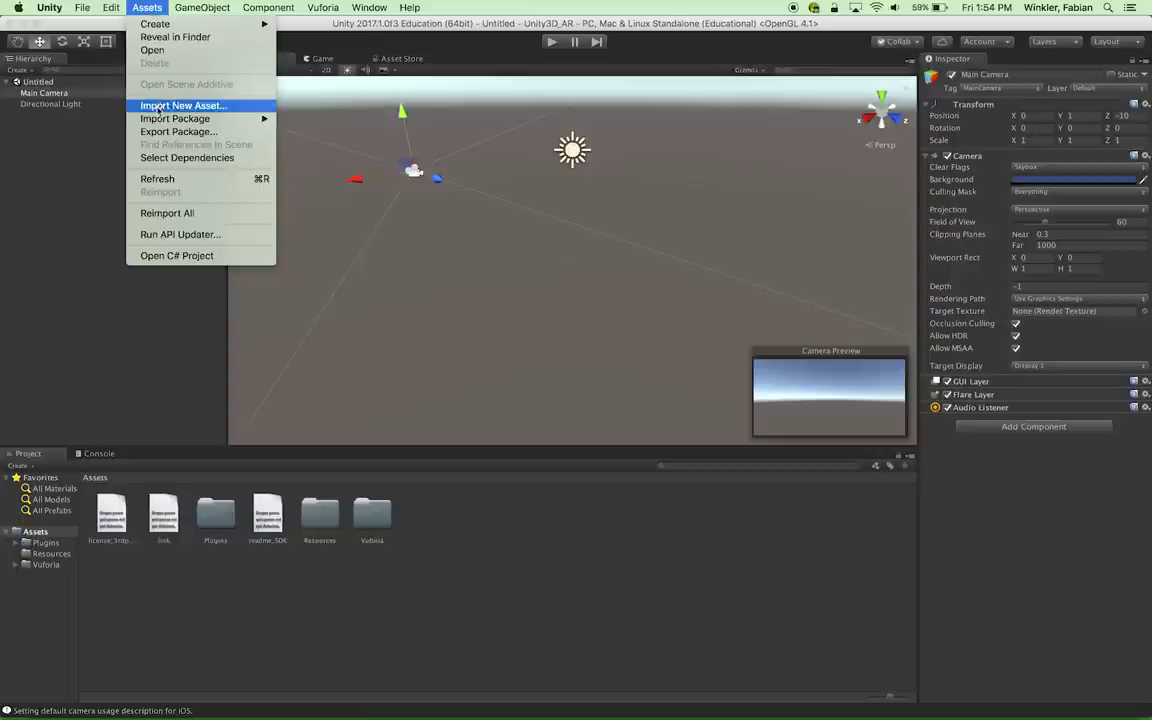
Import the Unity3D_AR.unitypackage target database with its crosswalk and lot_01 target textures
mouse_move(157, 122)
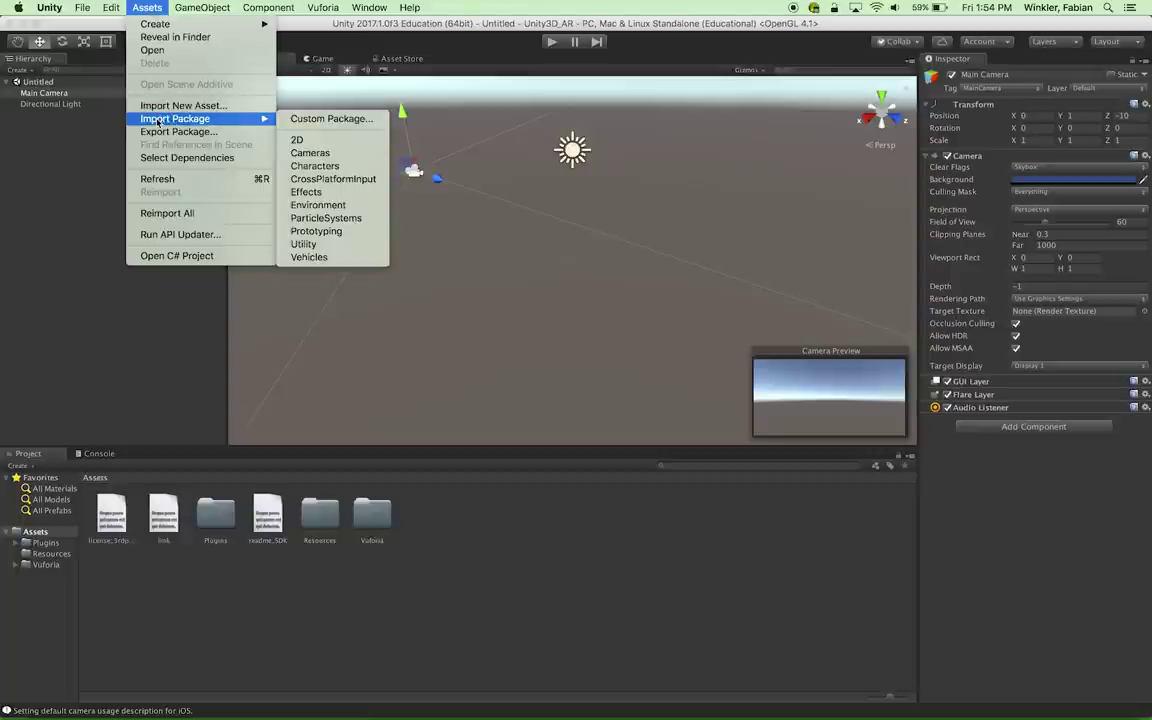
click(311, 120)
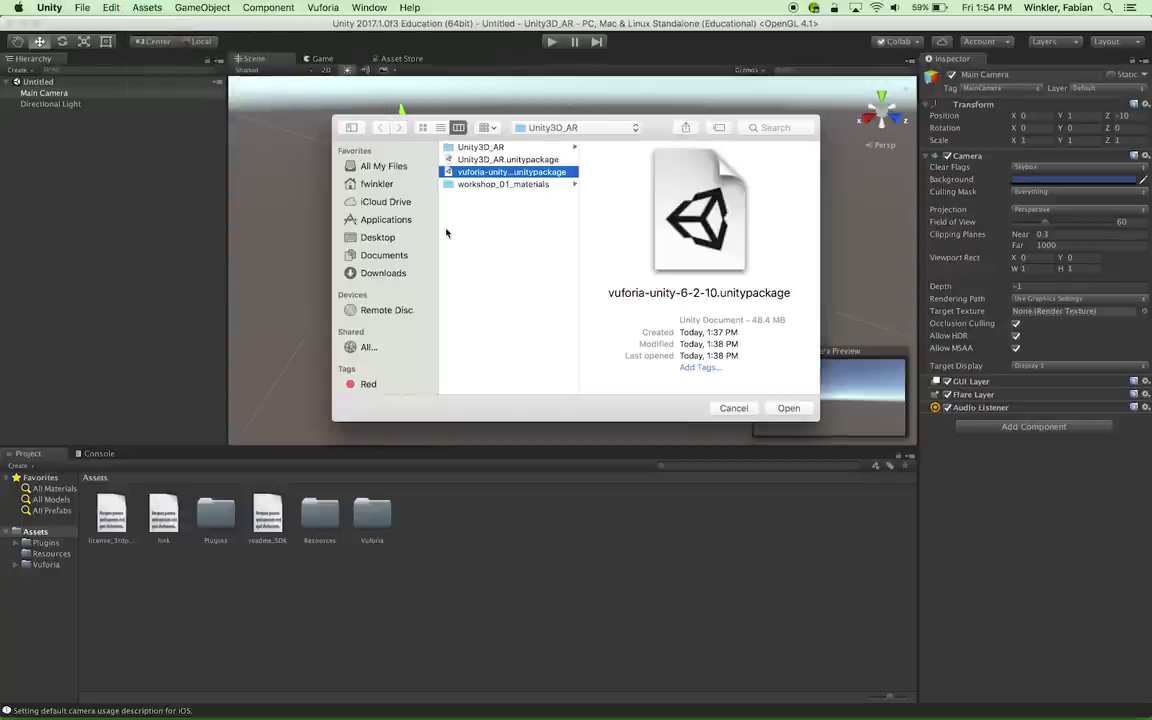
click(495, 160)
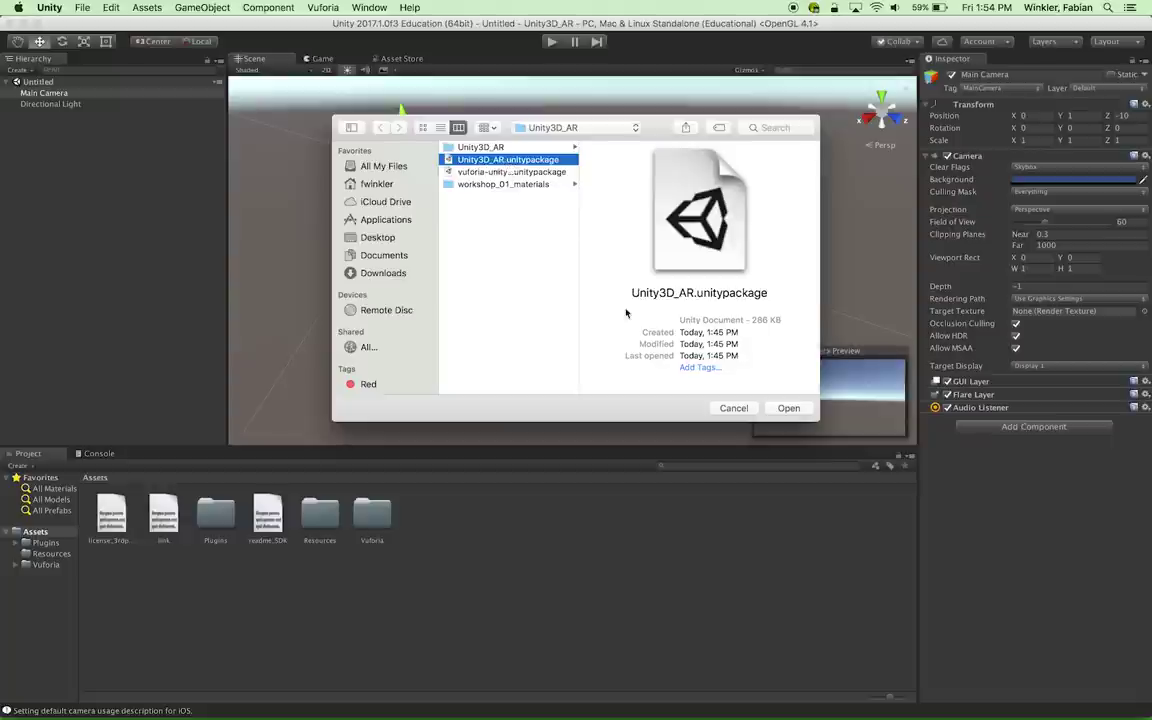
click(788, 408)
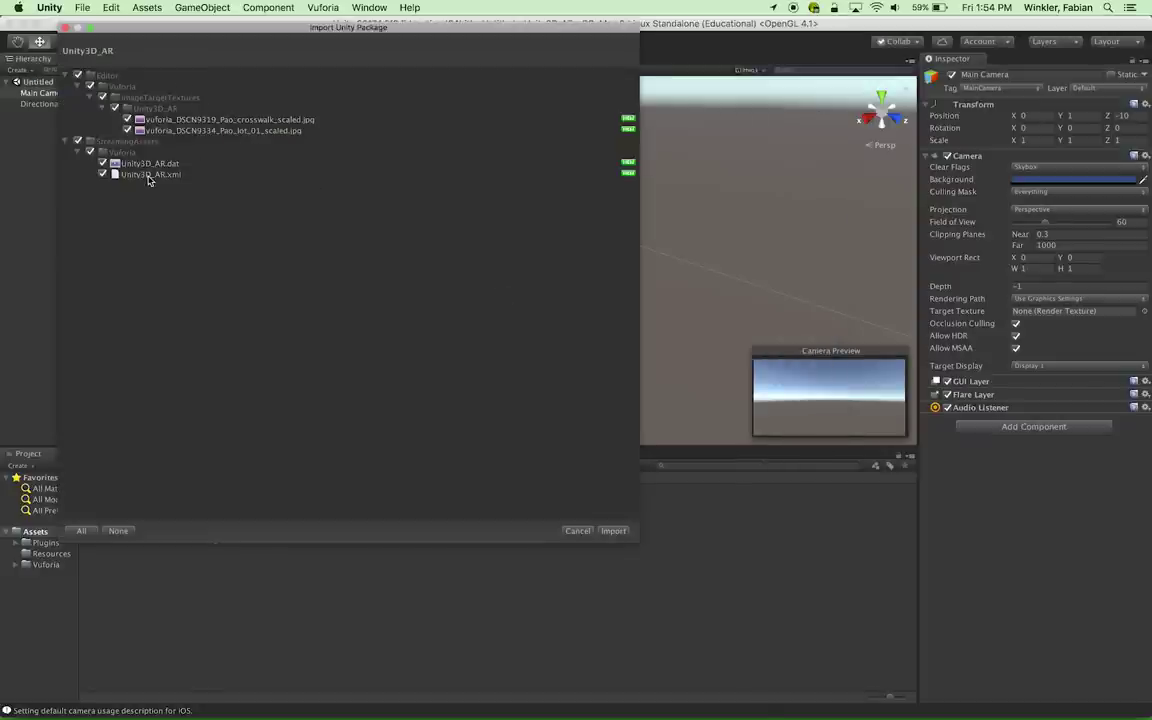
click(151, 119)
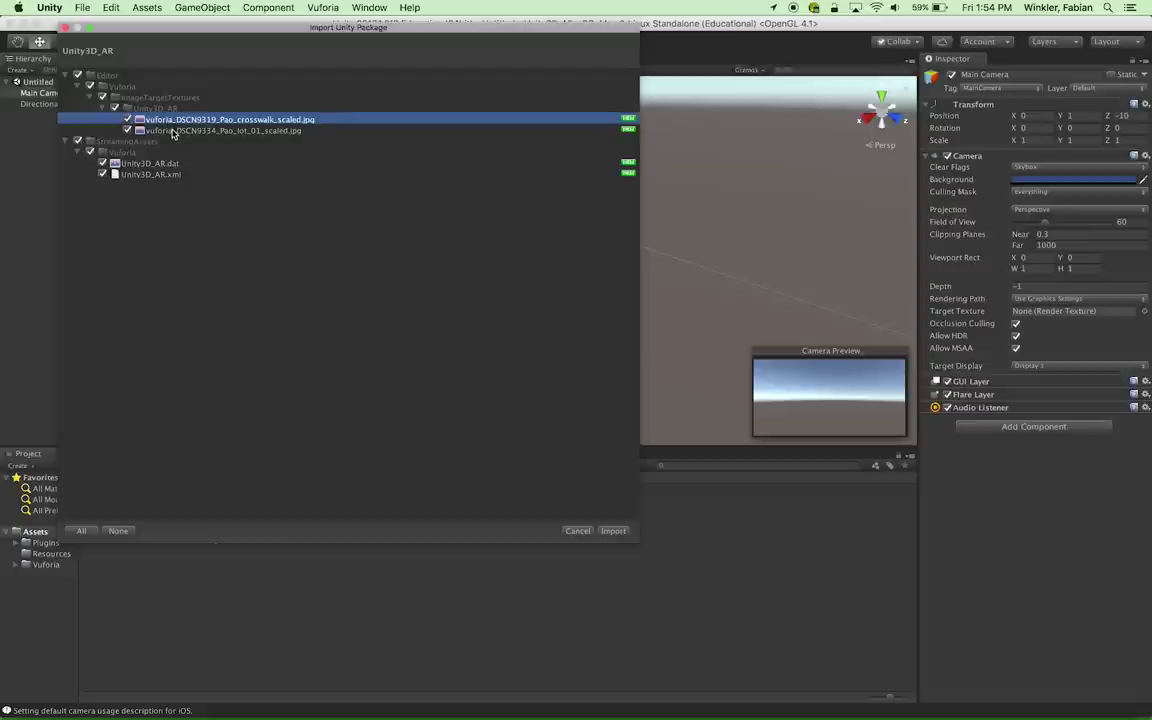
click(173, 131)
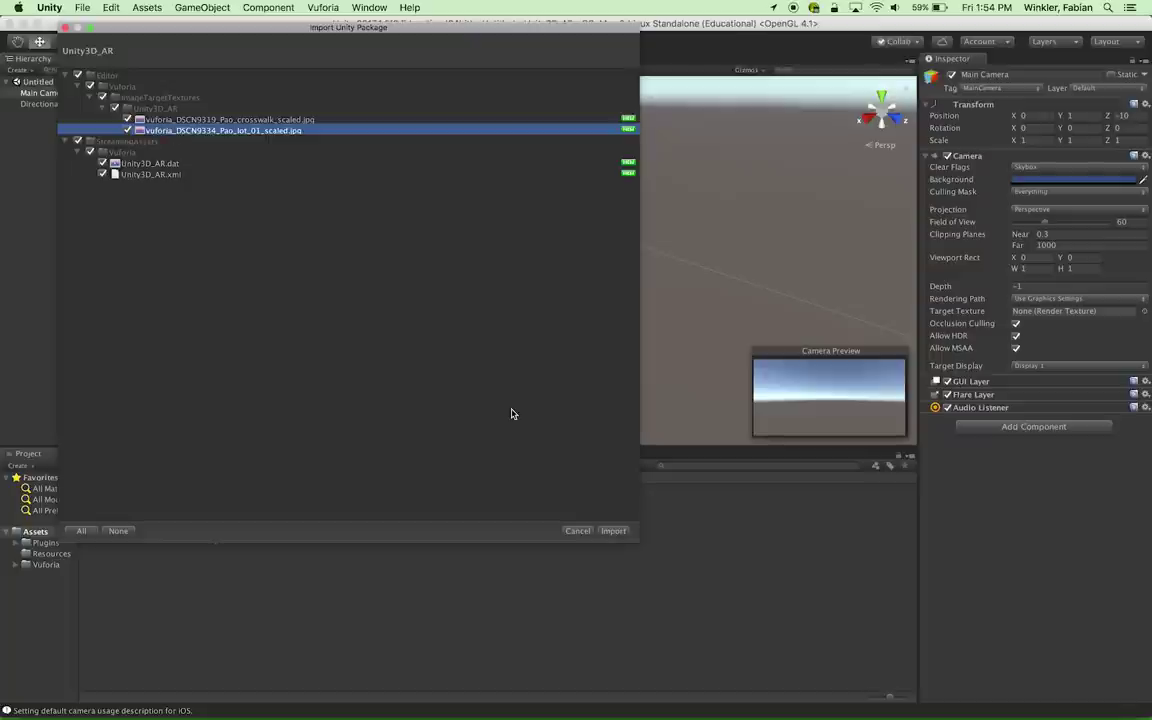
click(612, 531)
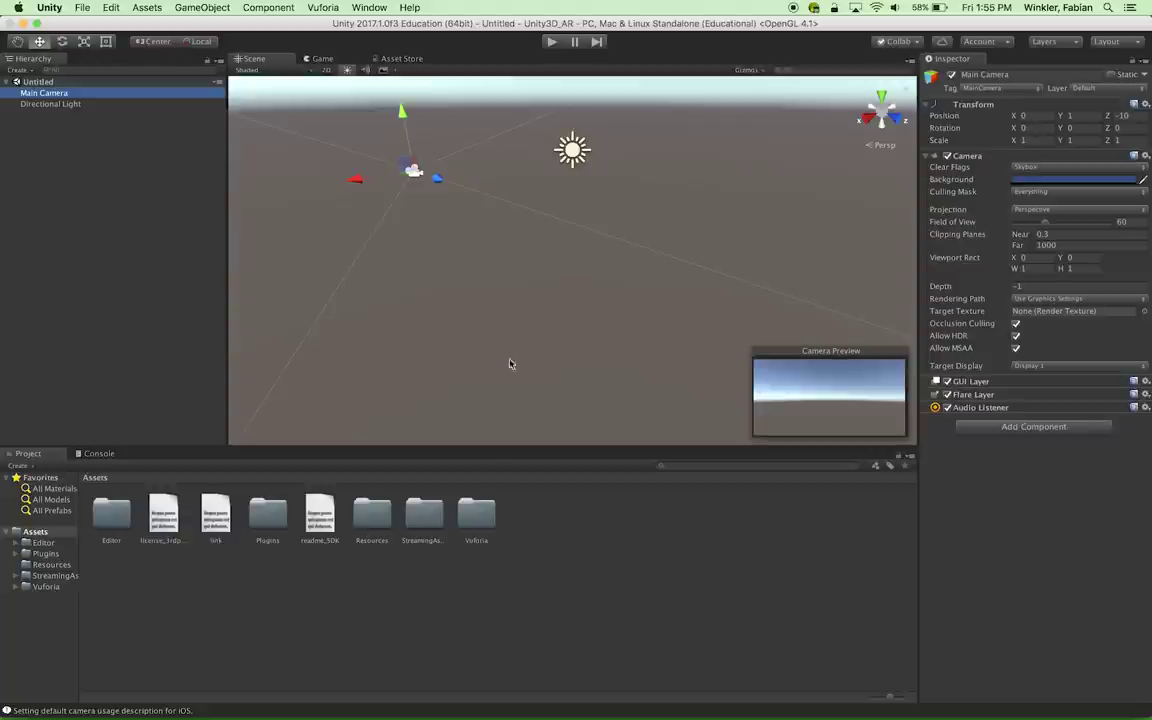
Place the ImageTarget prefab from Vuforia > Prefabs into the scene
double_click(478, 513)
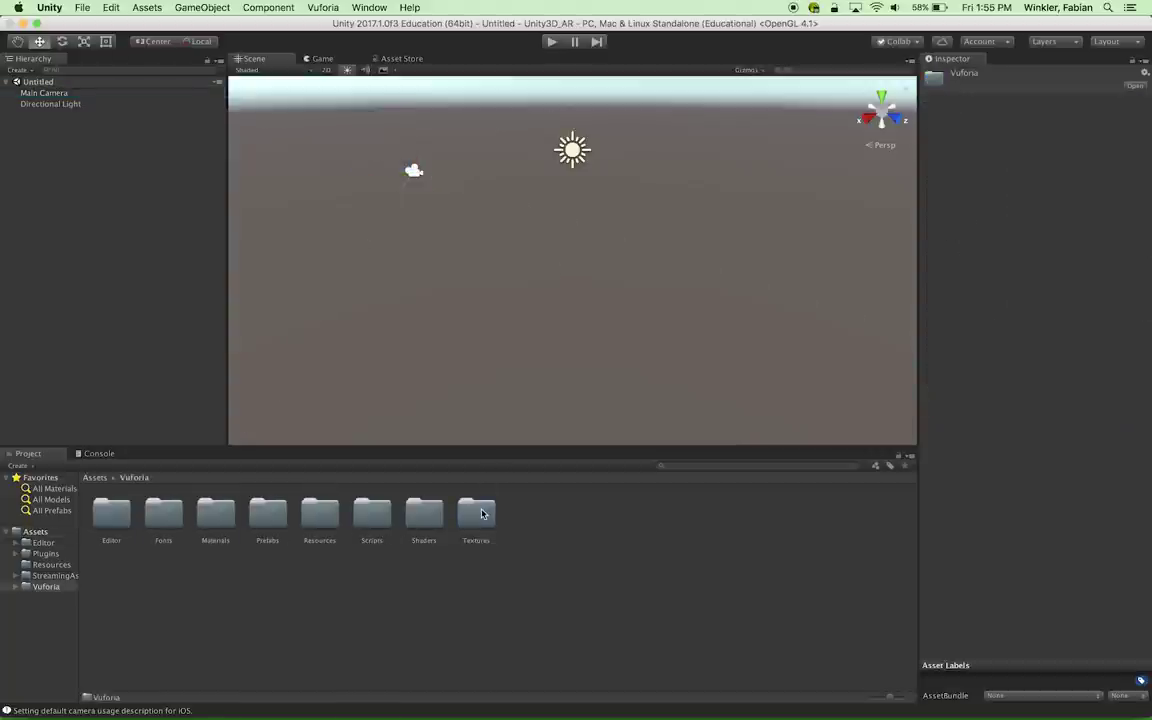
double_click(268, 513)
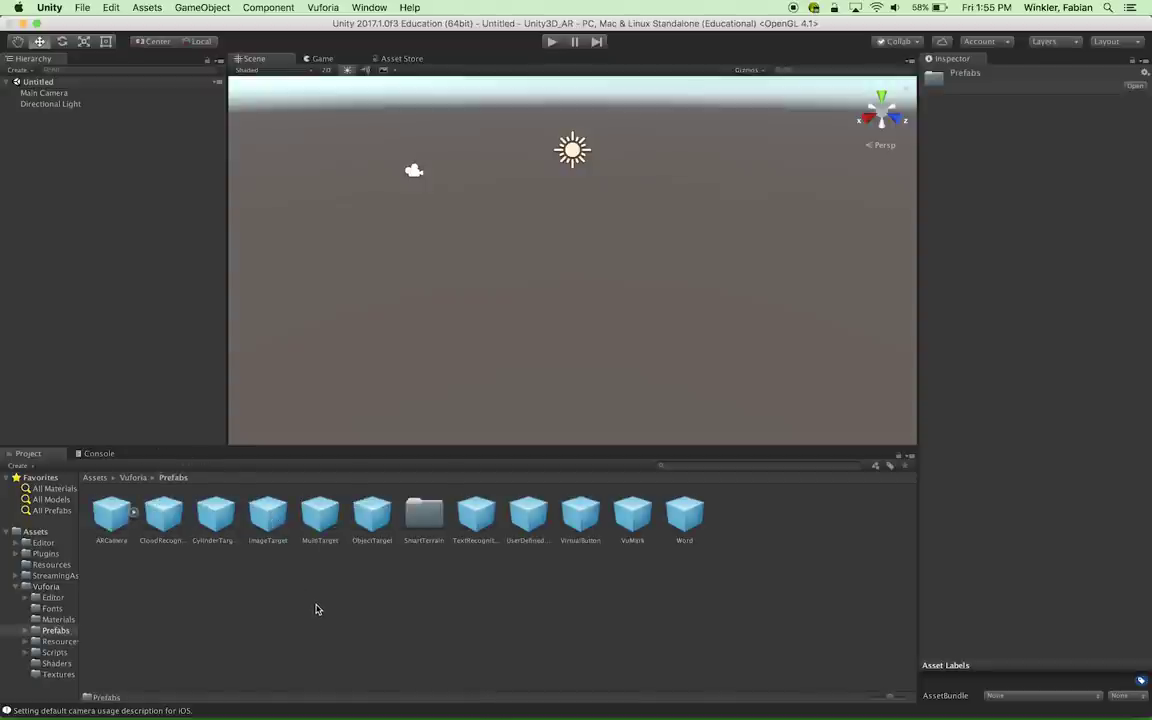
click(268, 518)
drag(267, 521, 557, 270)
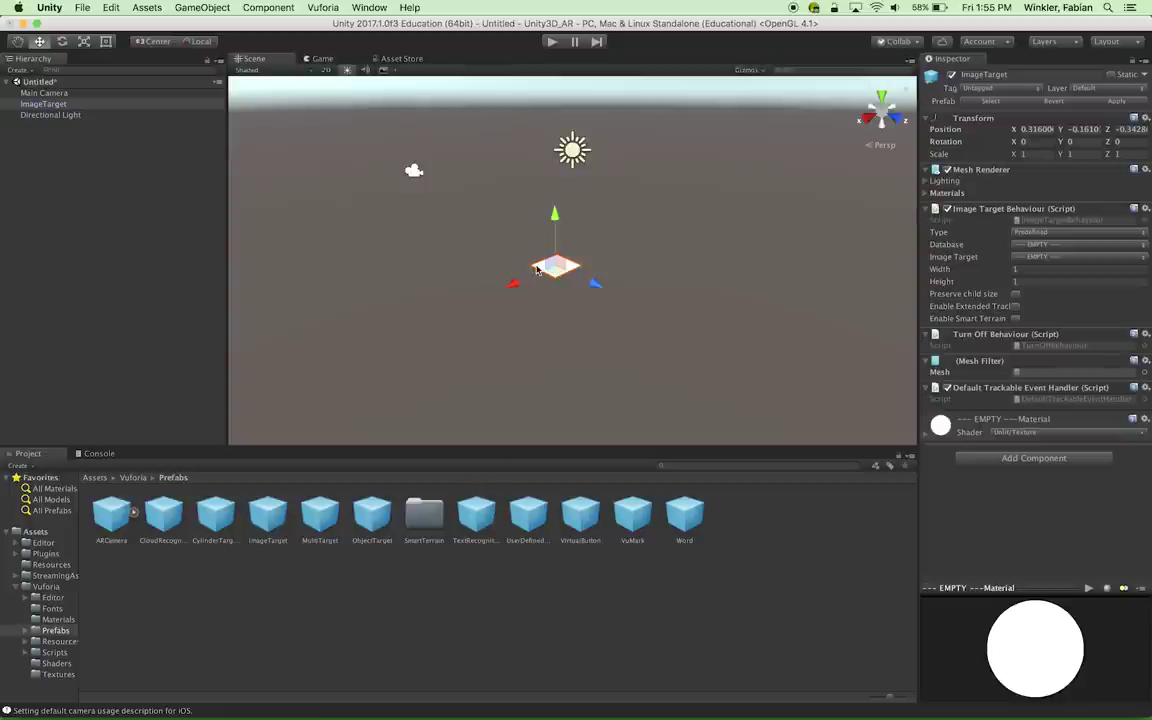
Set the ImageTarget's Transform position to X 0, Y 0, Z 0
click(52, 104)
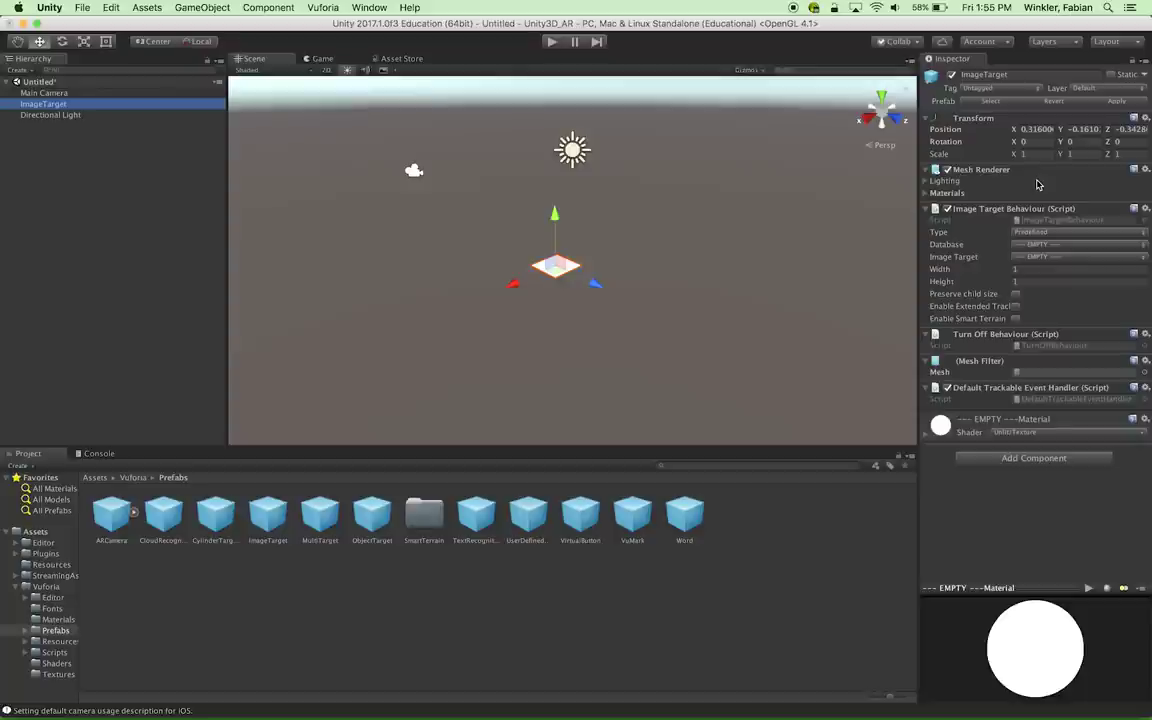
click(1036, 129)
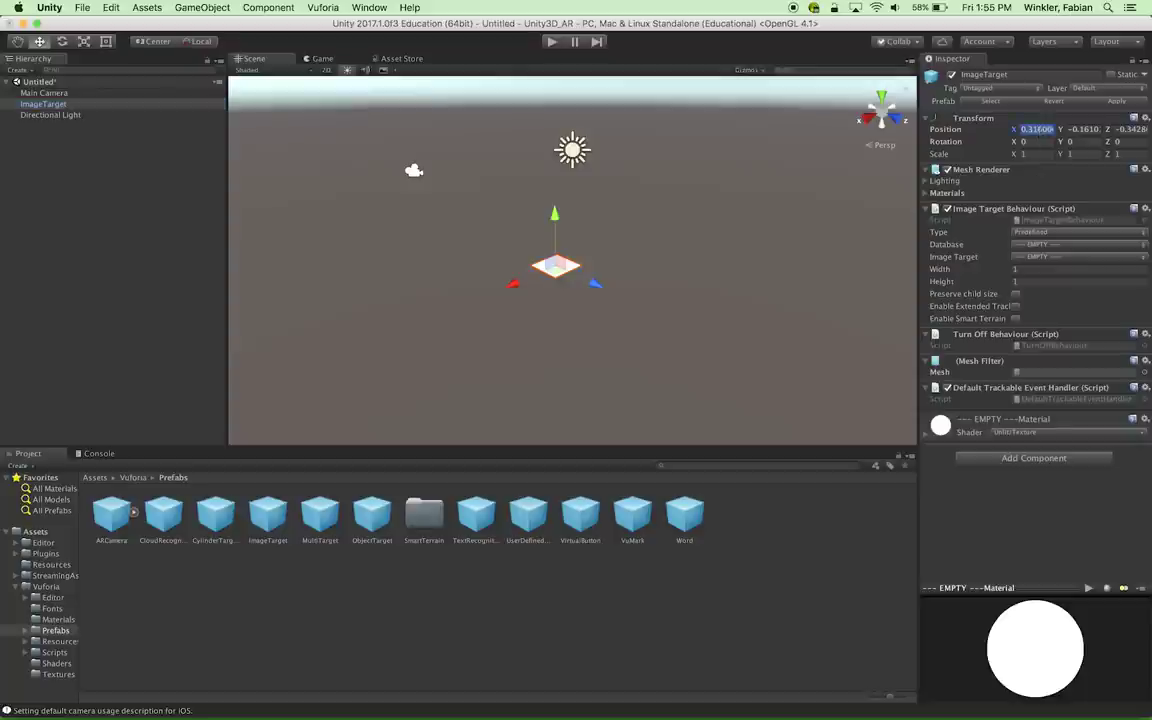
text(0)
key(Tab)
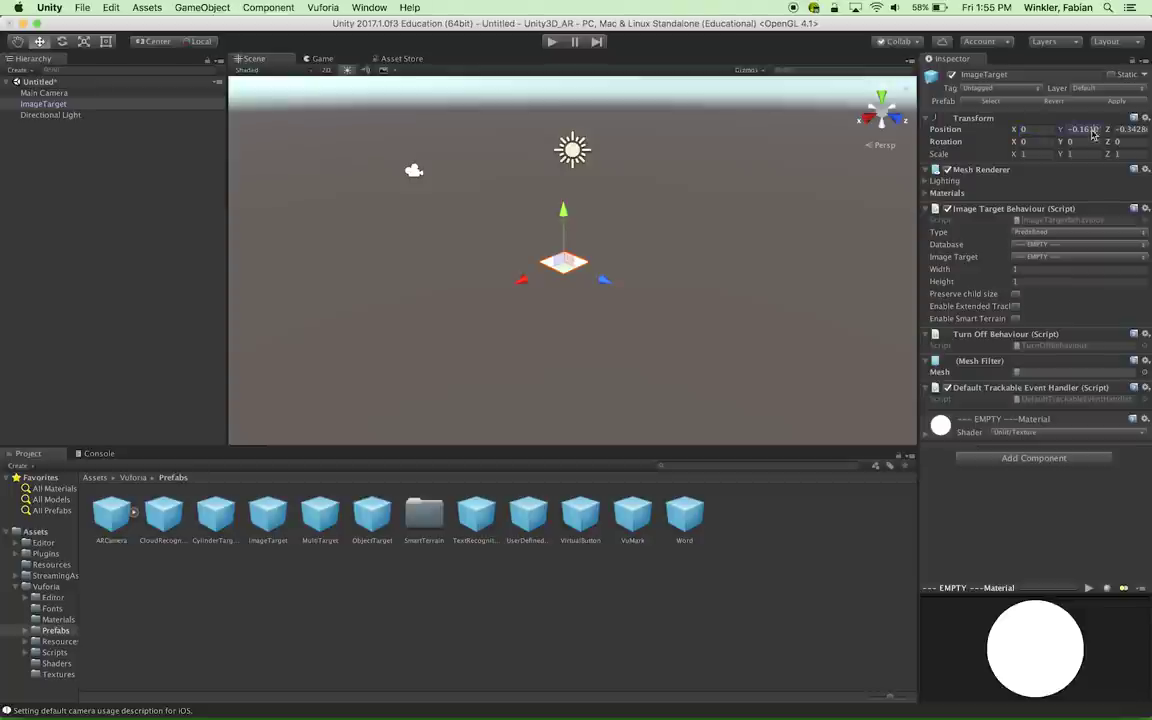
text(0)
key(Tab)
text(0)
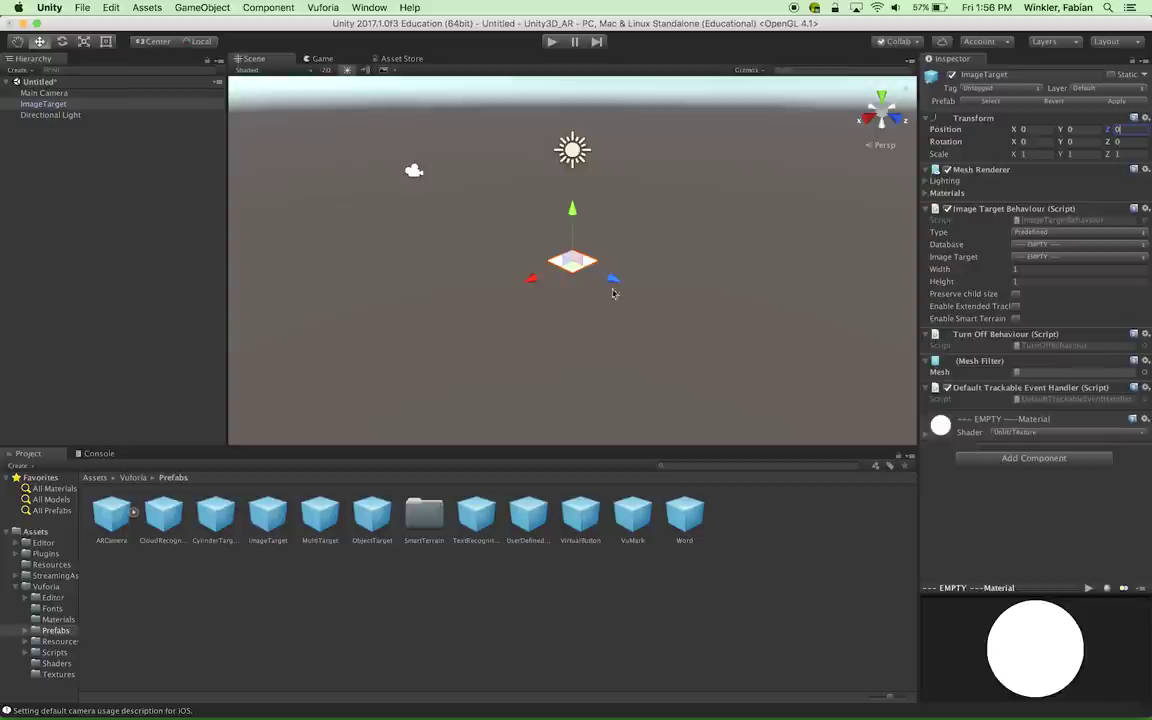
click(57, 108)
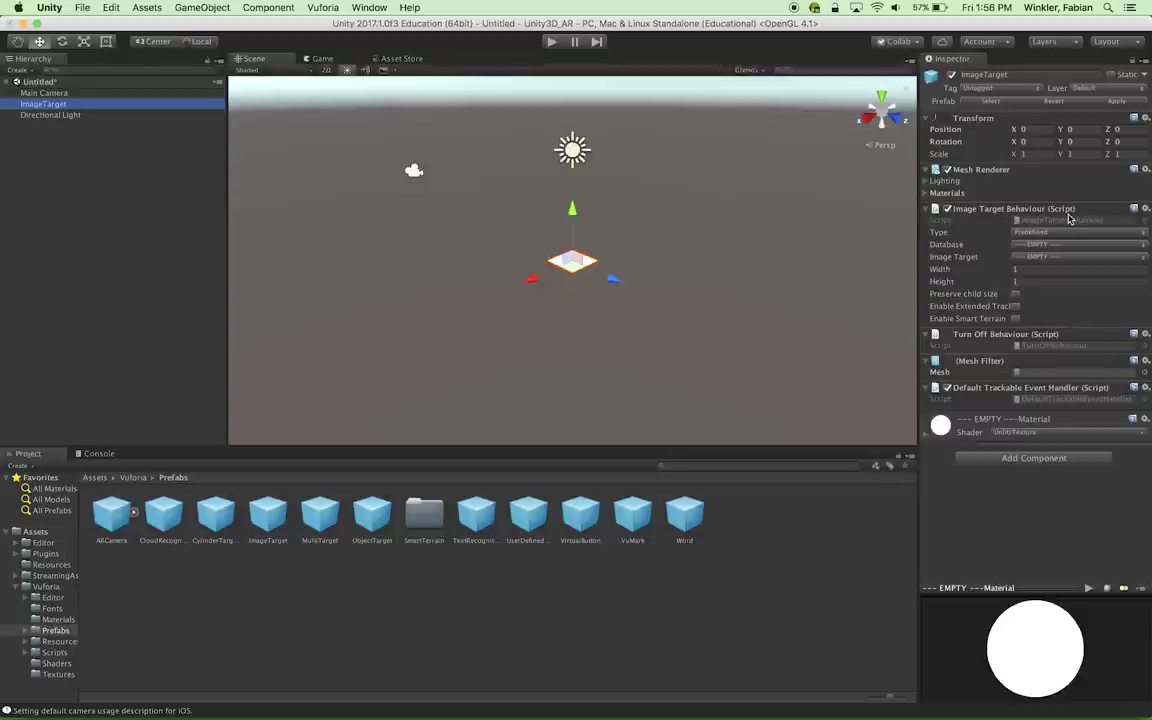
Assign the Unity3D_AR database and the vuforia_DSCN9319_Pao_crosswalk image to the ImageTarget
click(1028, 245)
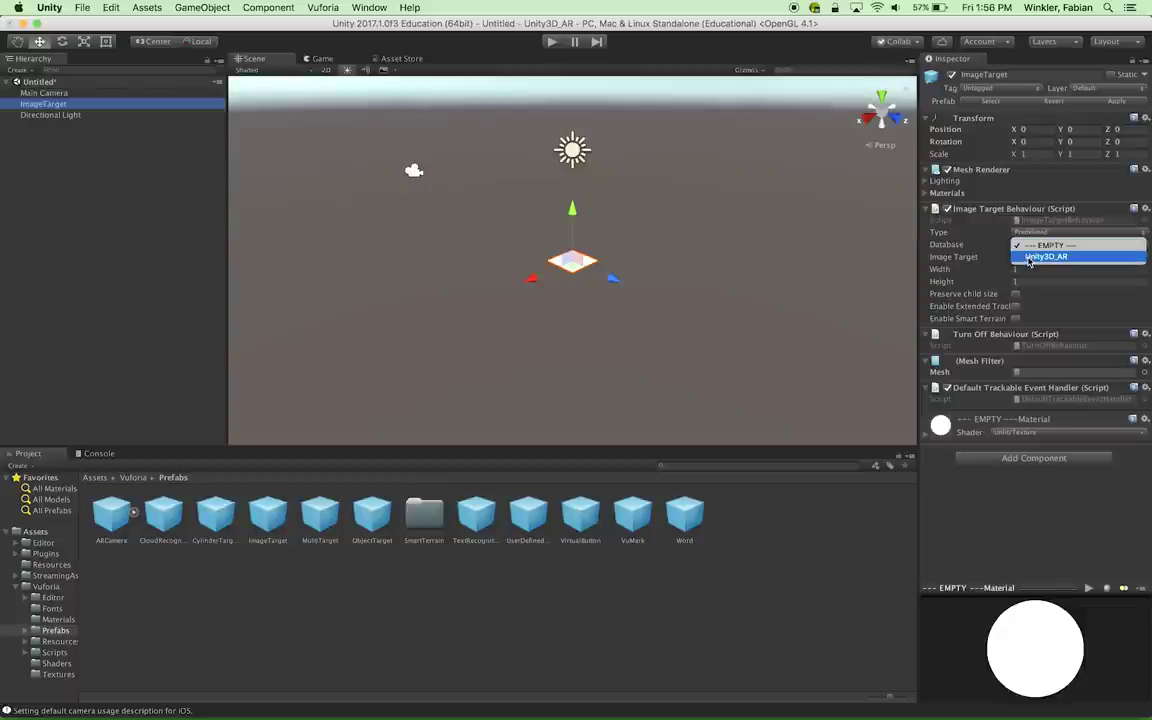
click(1029, 257)
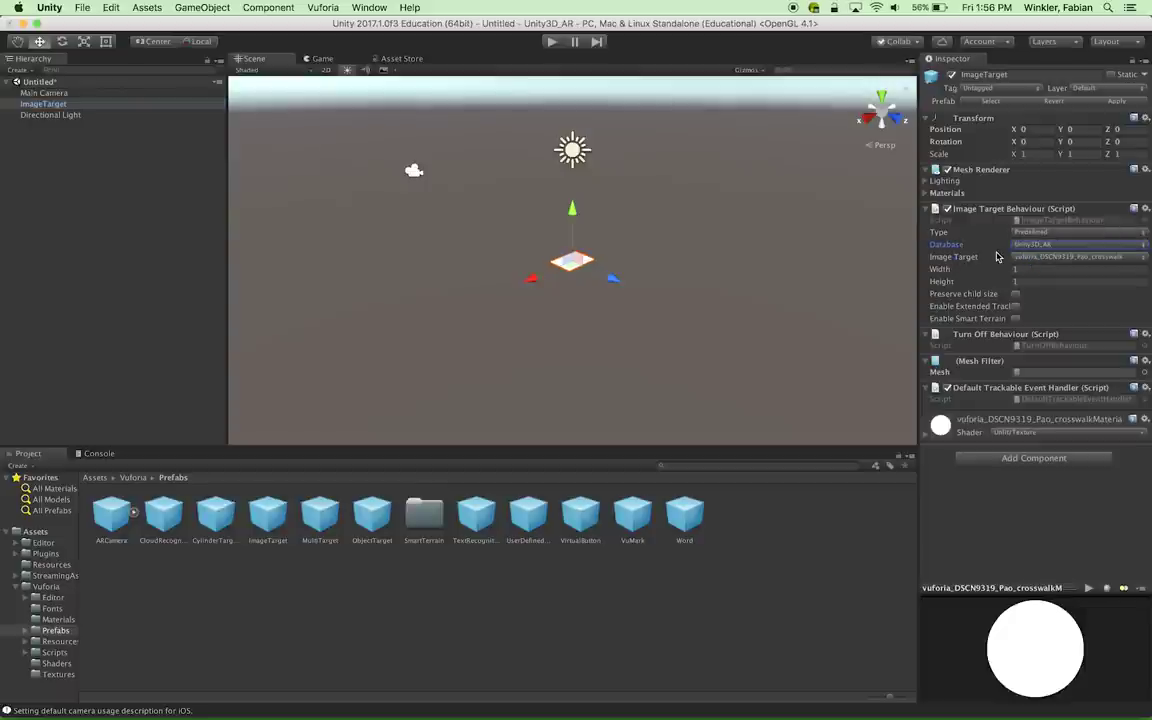
click(1046, 258)
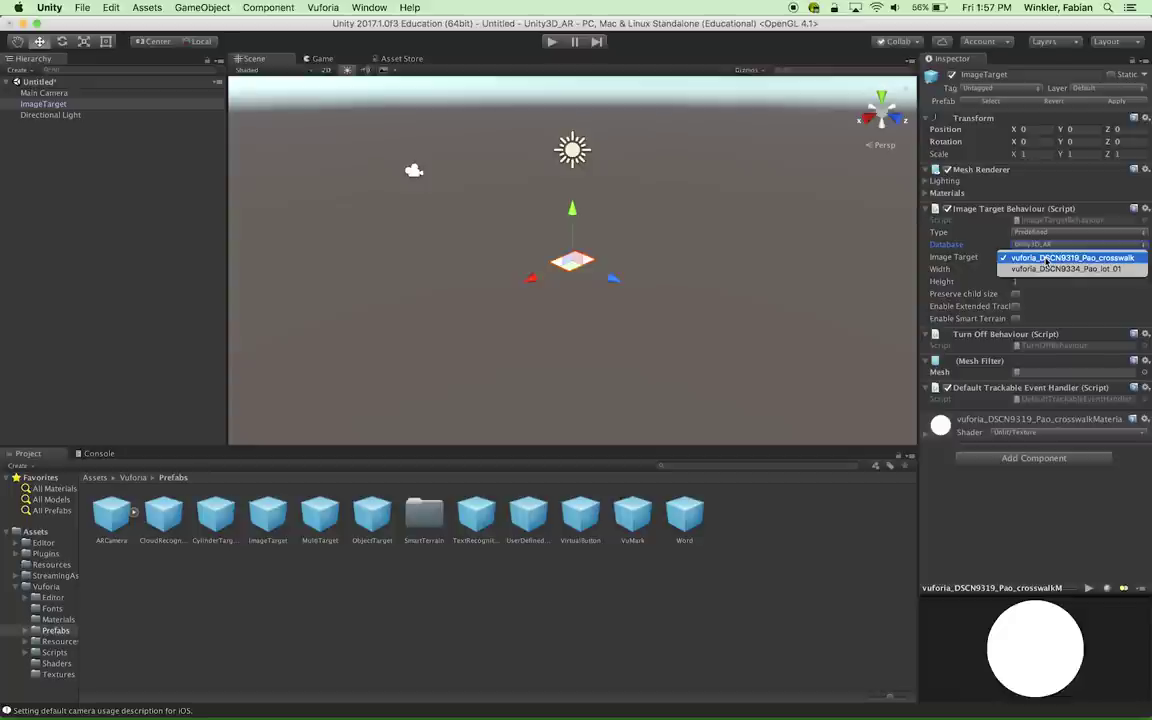
click(1047, 259)
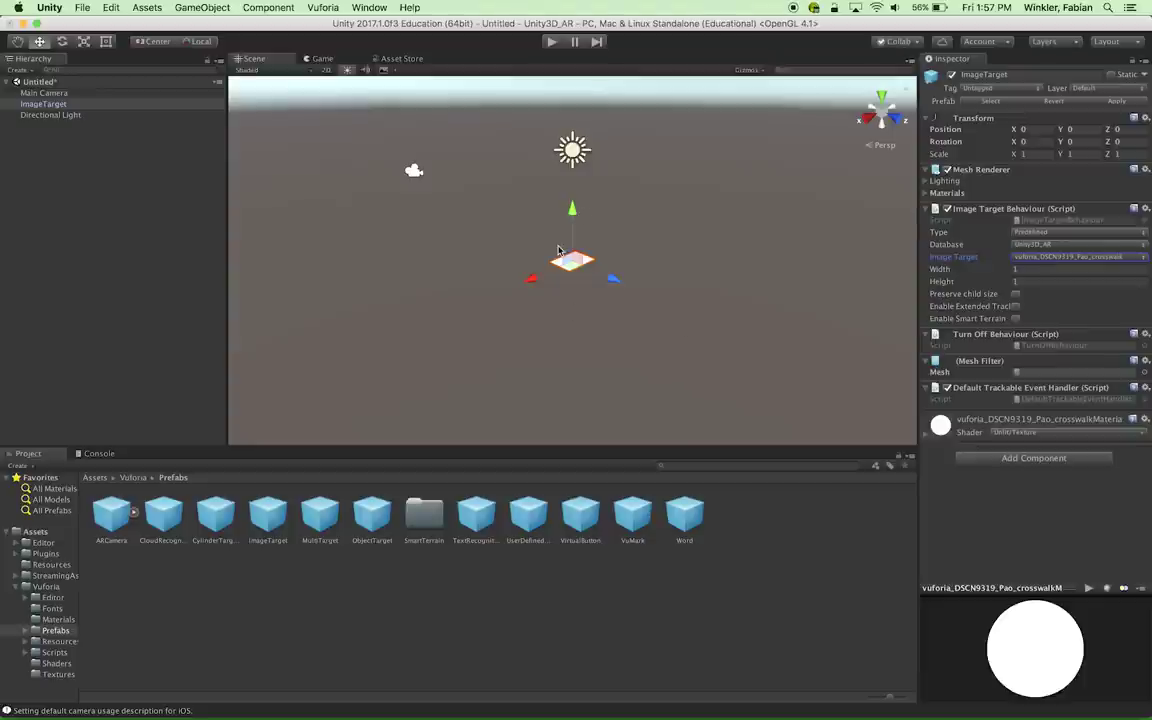
scroll(573, 286, up, 5)
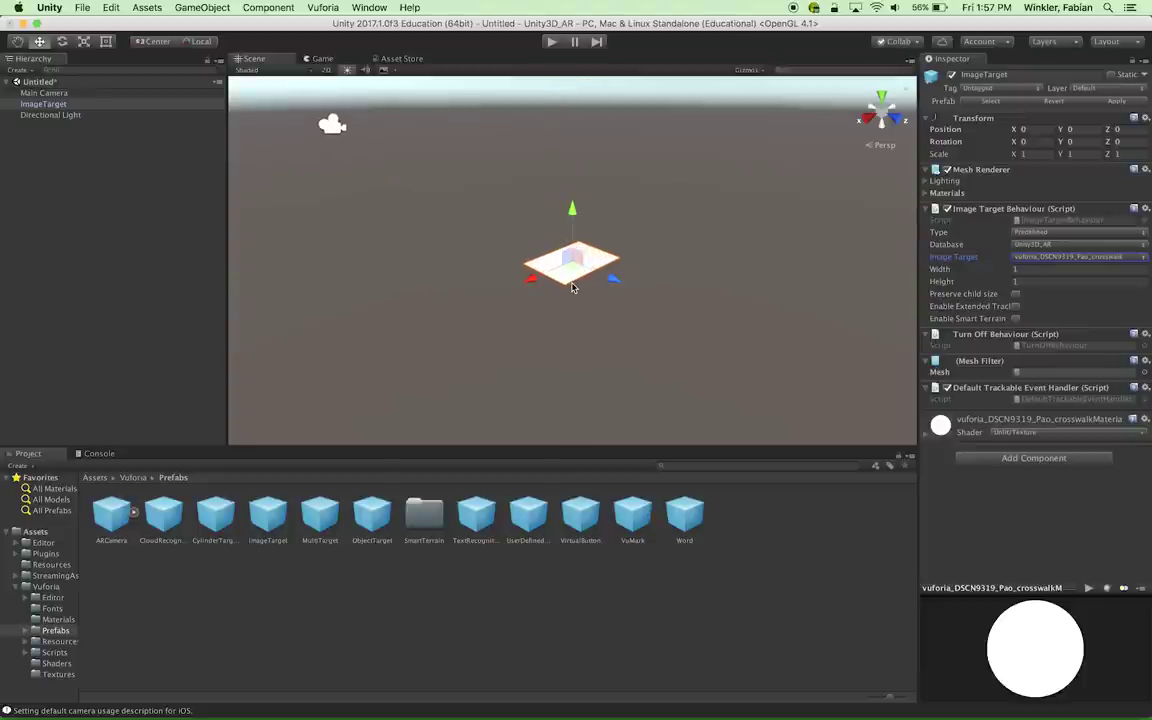
scroll(573, 287, up, 5)
scroll(573, 287, down, 6)
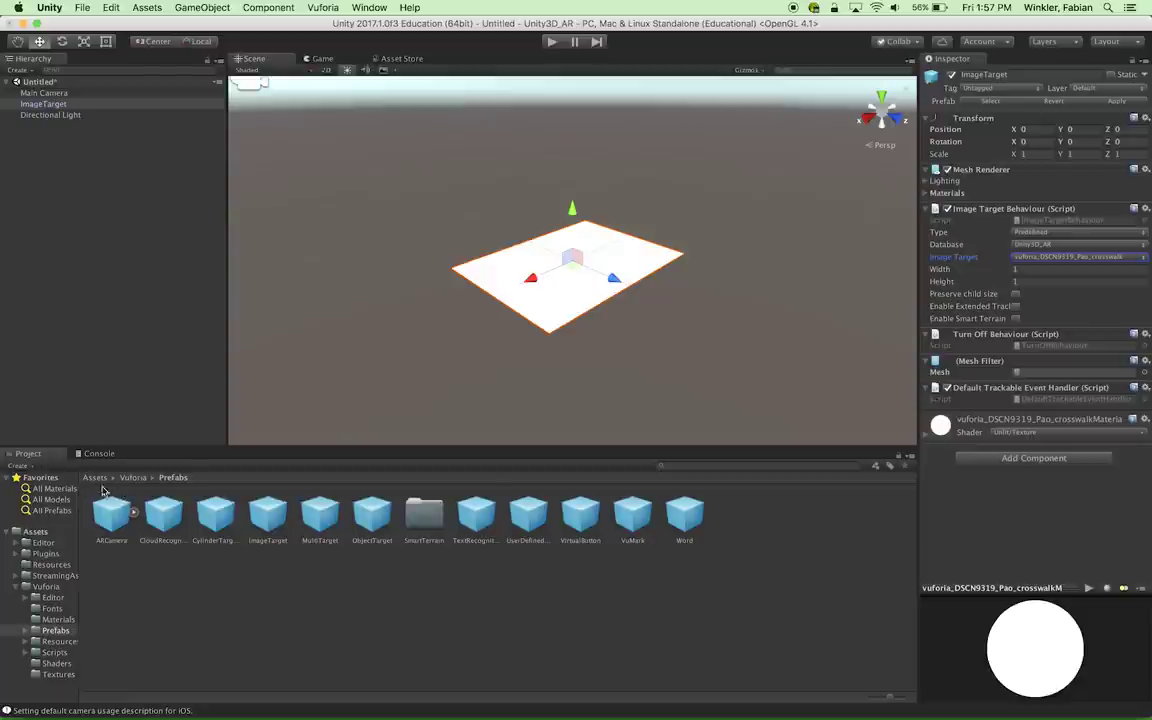
Reset the import settings of the lot_01 texture in Editor > Vuforia > ImageTargetTextures > Unity3D_AR
click(96, 478)
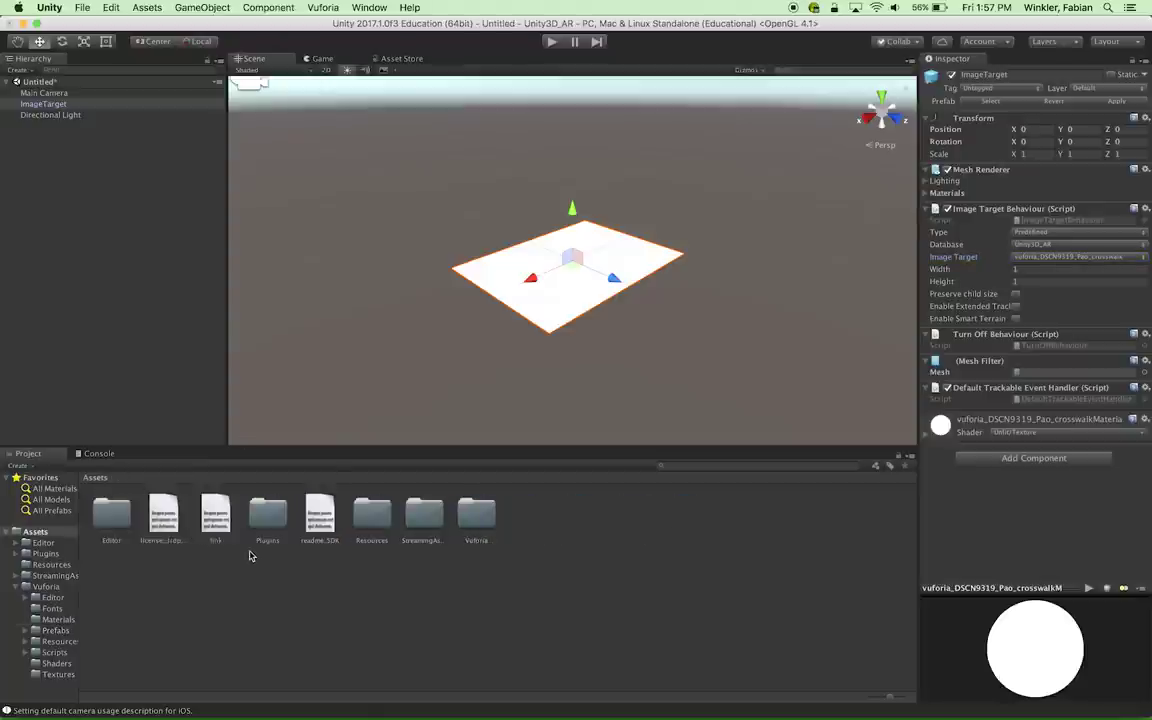
double_click(125, 521)
click(114, 515)
double_click(115, 517)
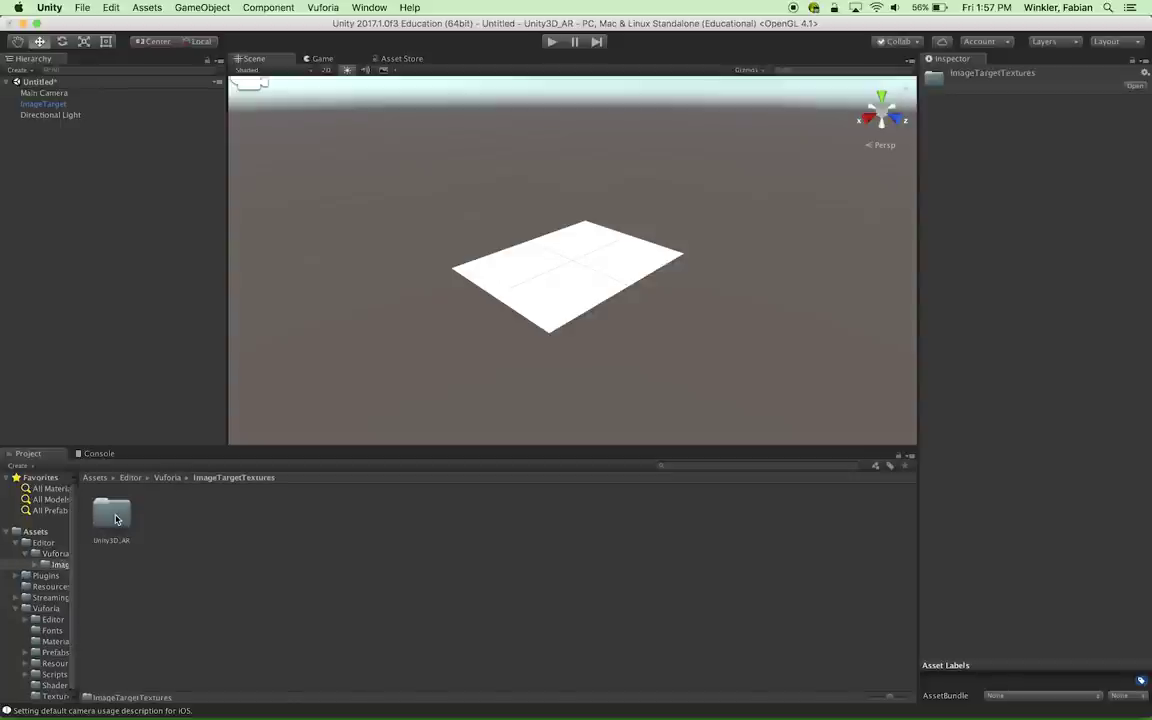
double_click(115, 517)
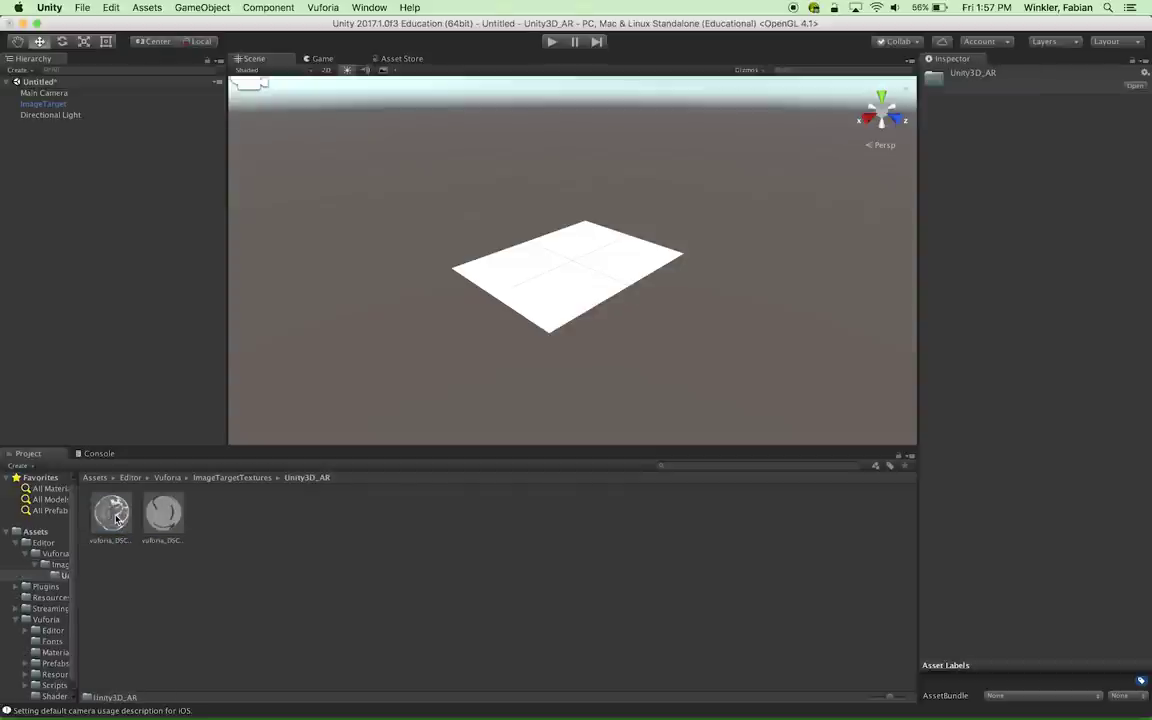
click(163, 513)
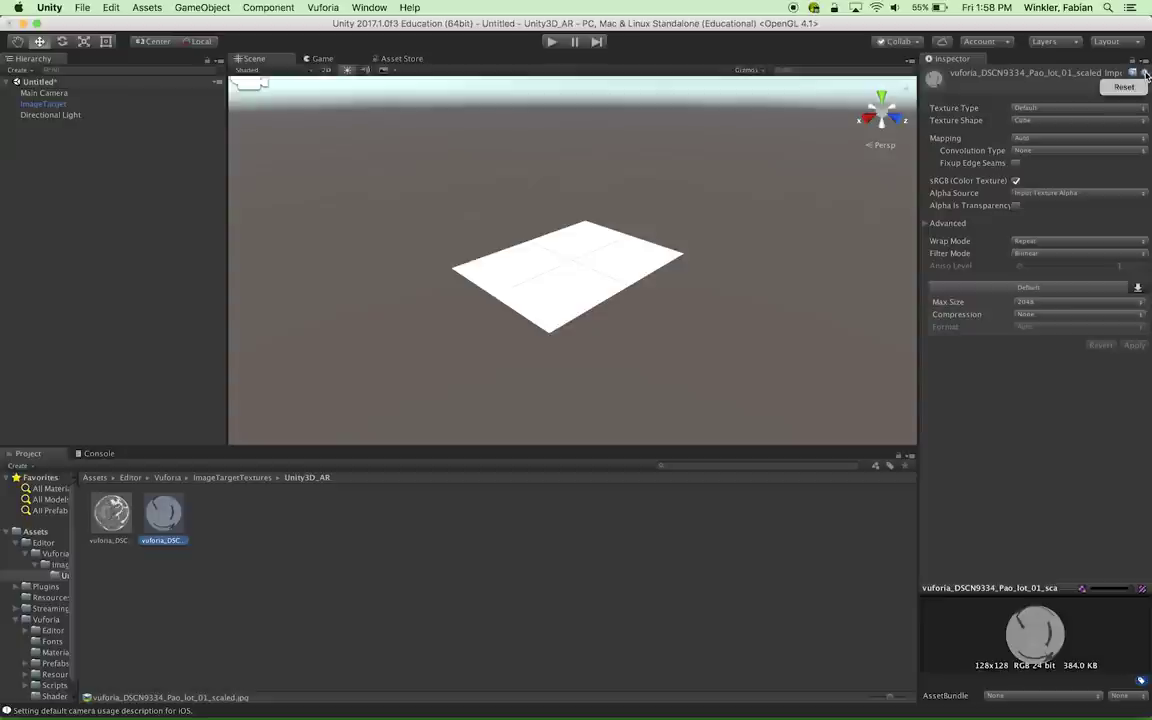
click(1131, 89)
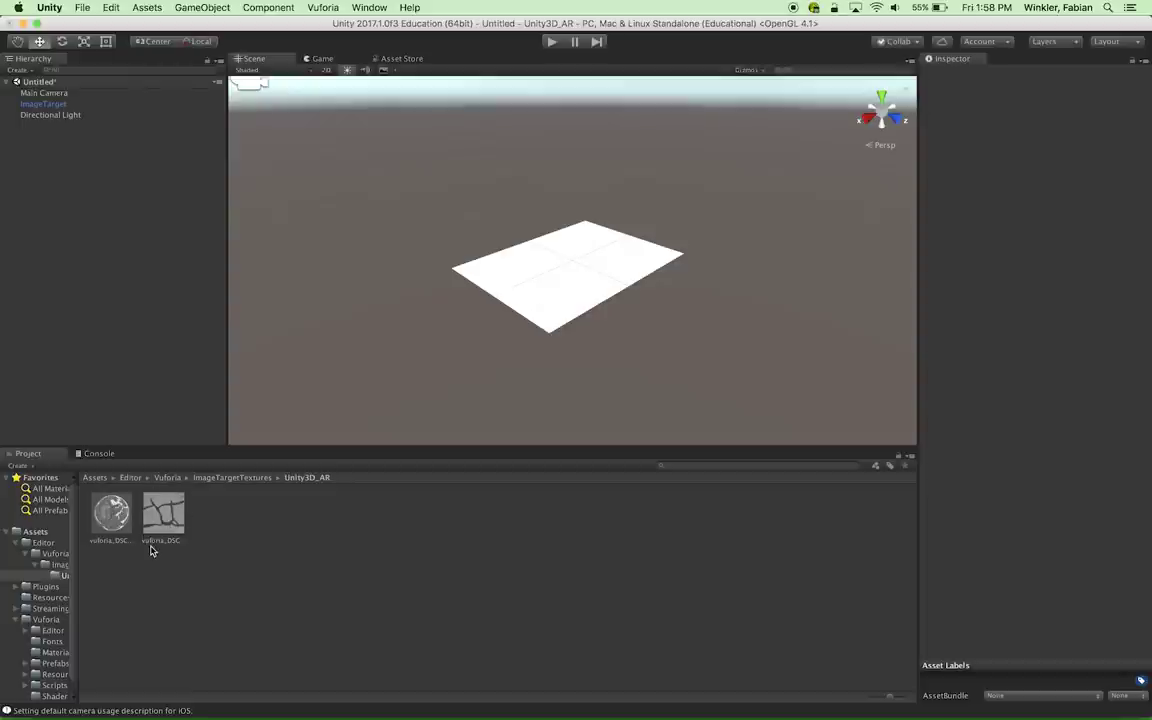
Reset the crosswalk texture's import settings and confirm the ImageTarget shows the photo
click(55, 106)
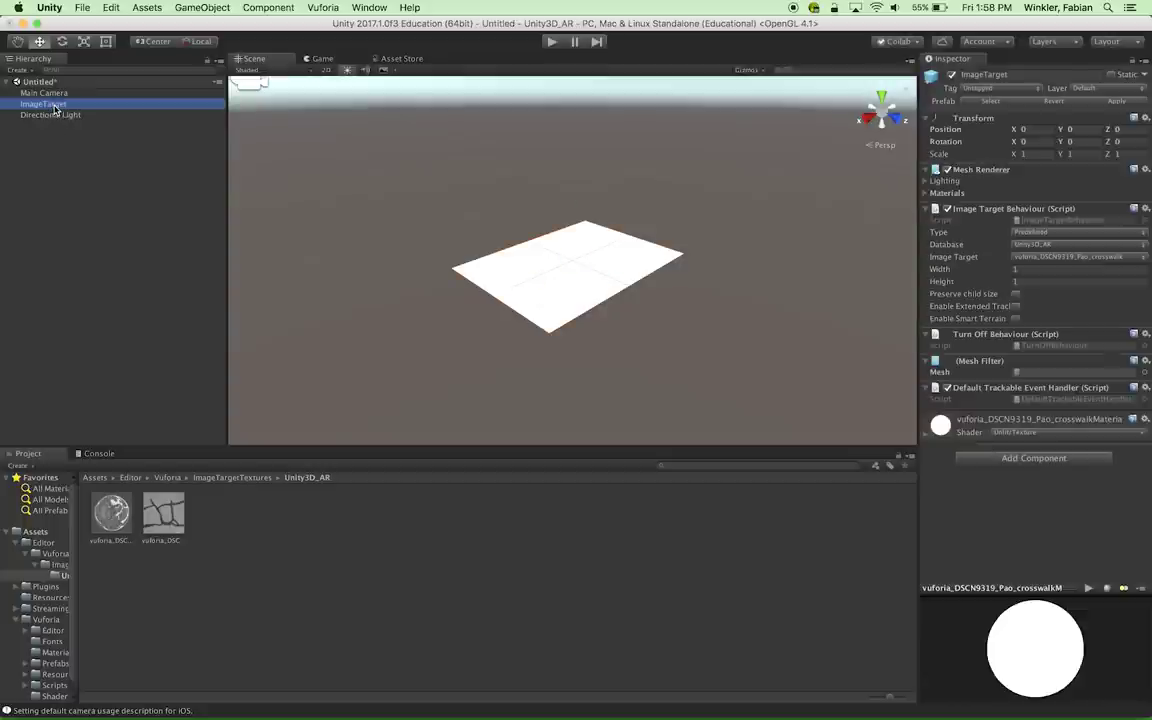
click(641, 209)
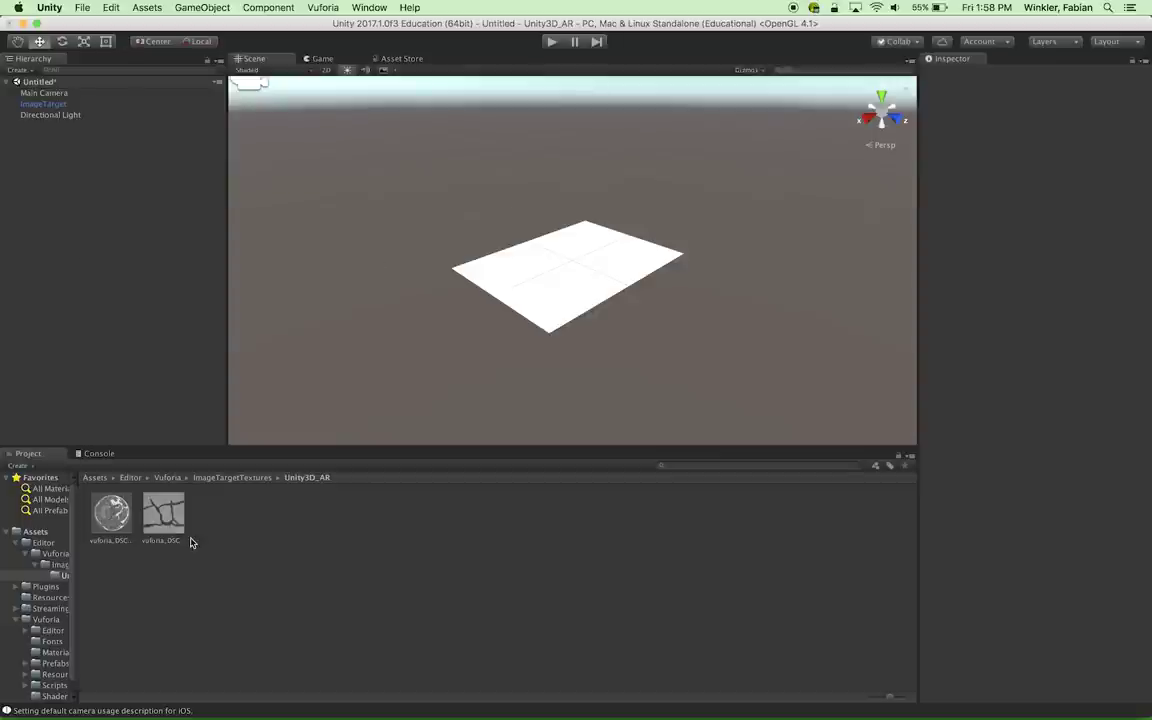
click(112, 515)
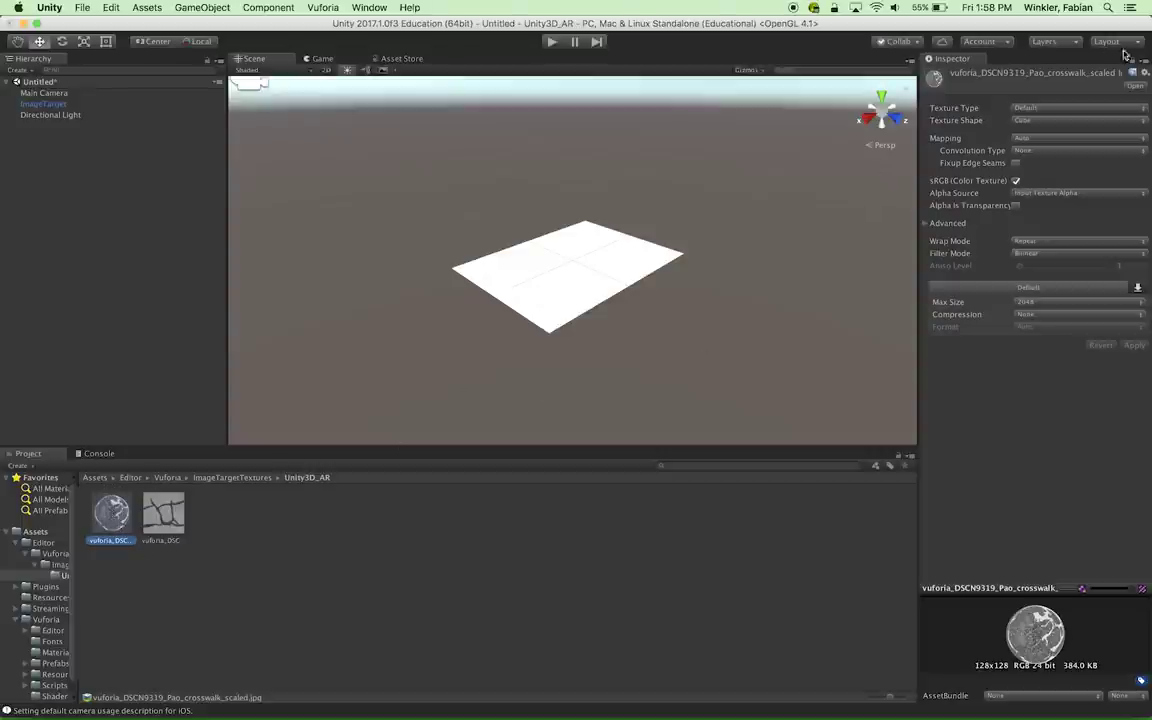
click(1144, 73)
click(1124, 87)
click(36, 105)
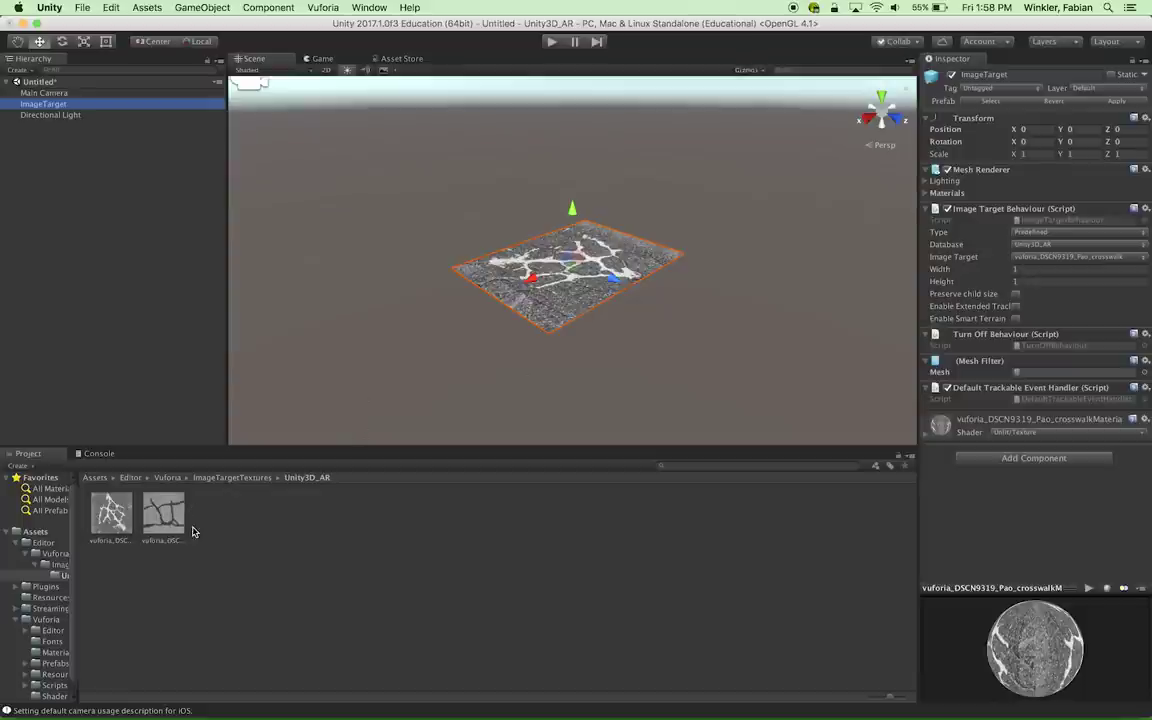
scroll(561, 298, up, 5)
scroll(561, 298, down, 10)
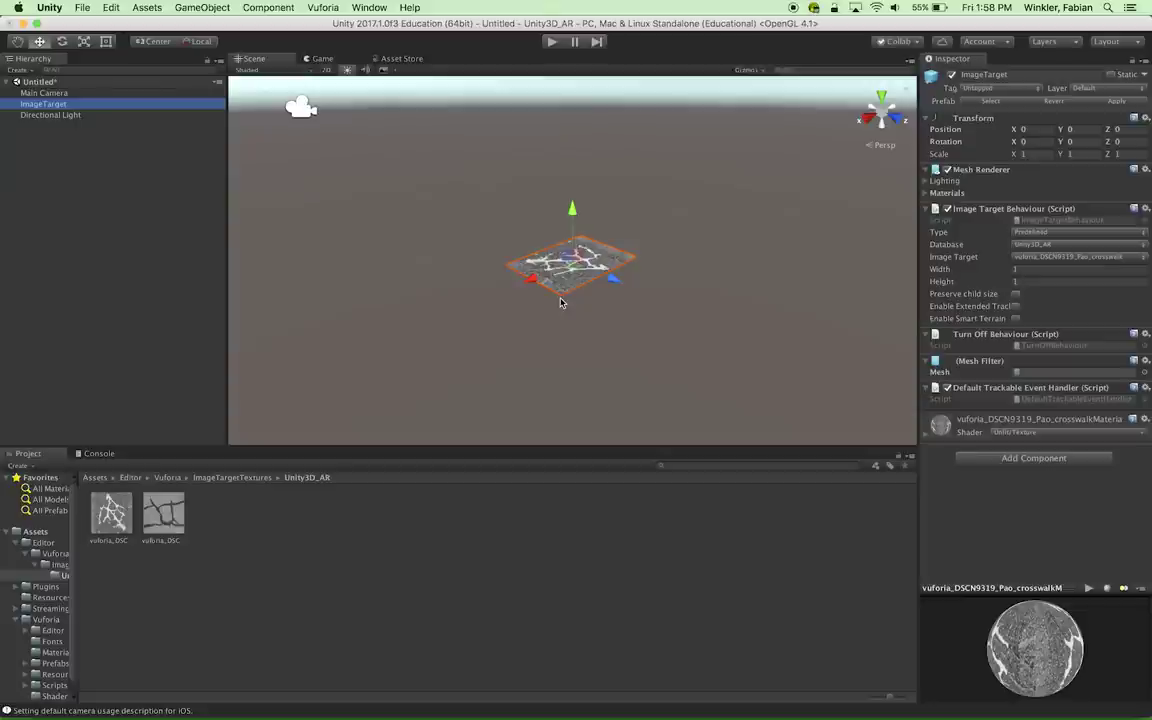
scroll(561, 303, up, 2)
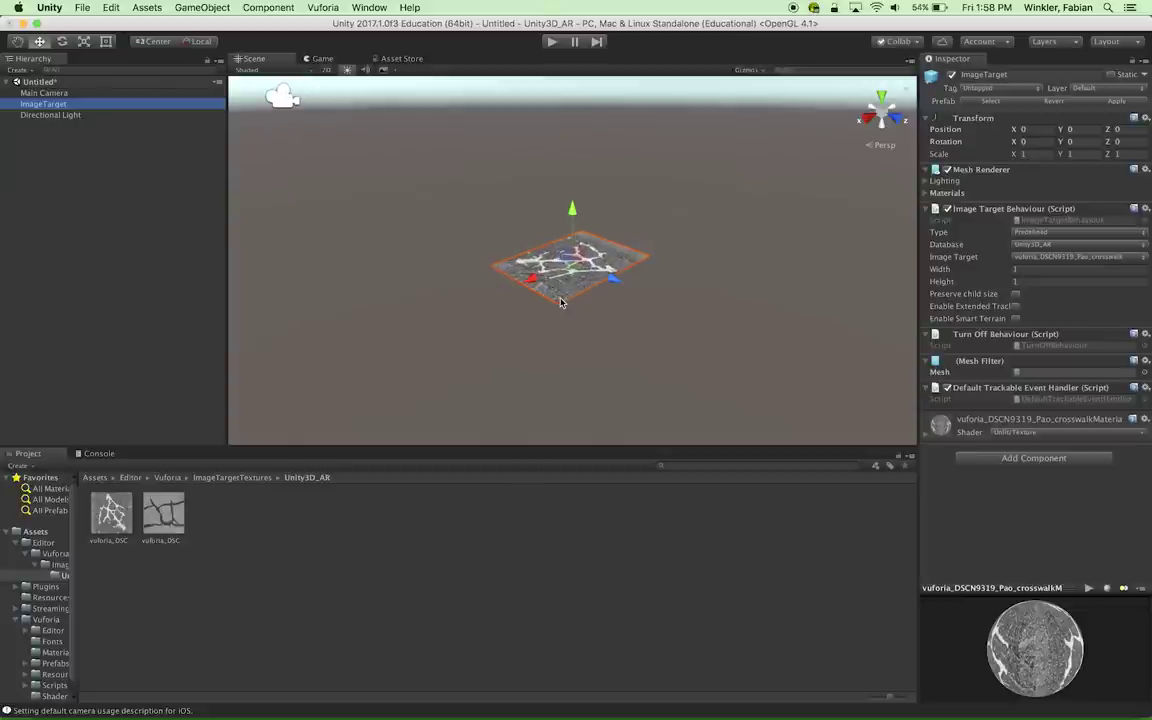
scroll(561, 303, down, 3)
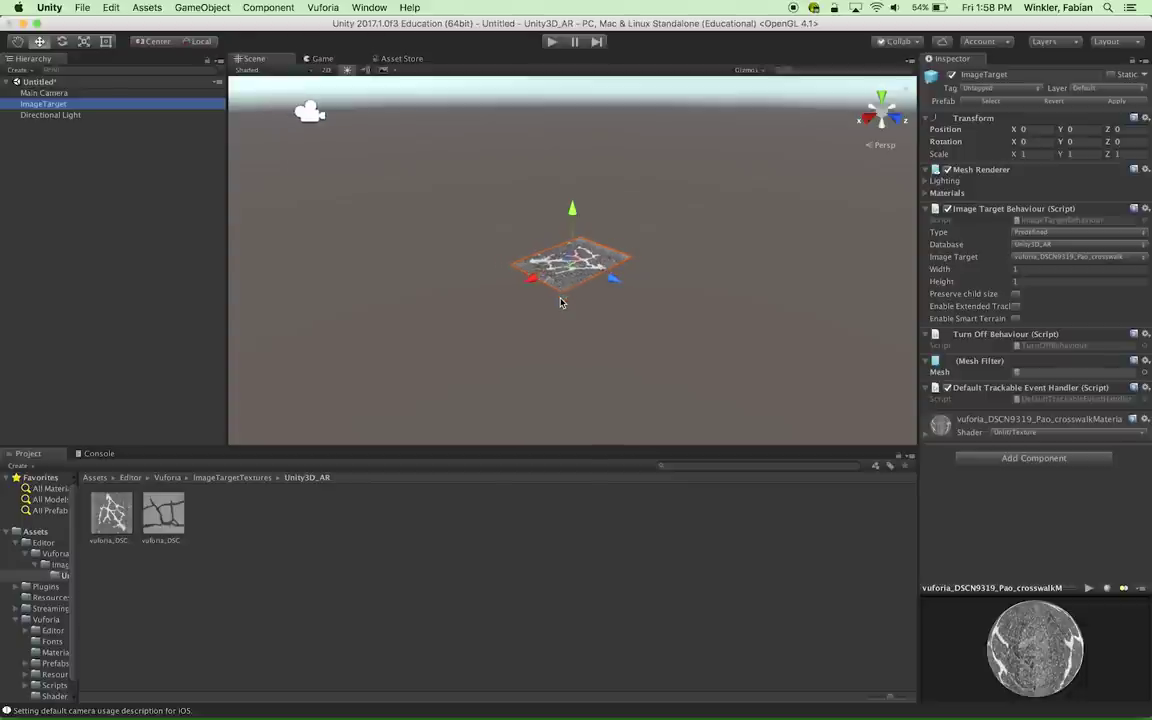
scroll(561, 303, up, 3)
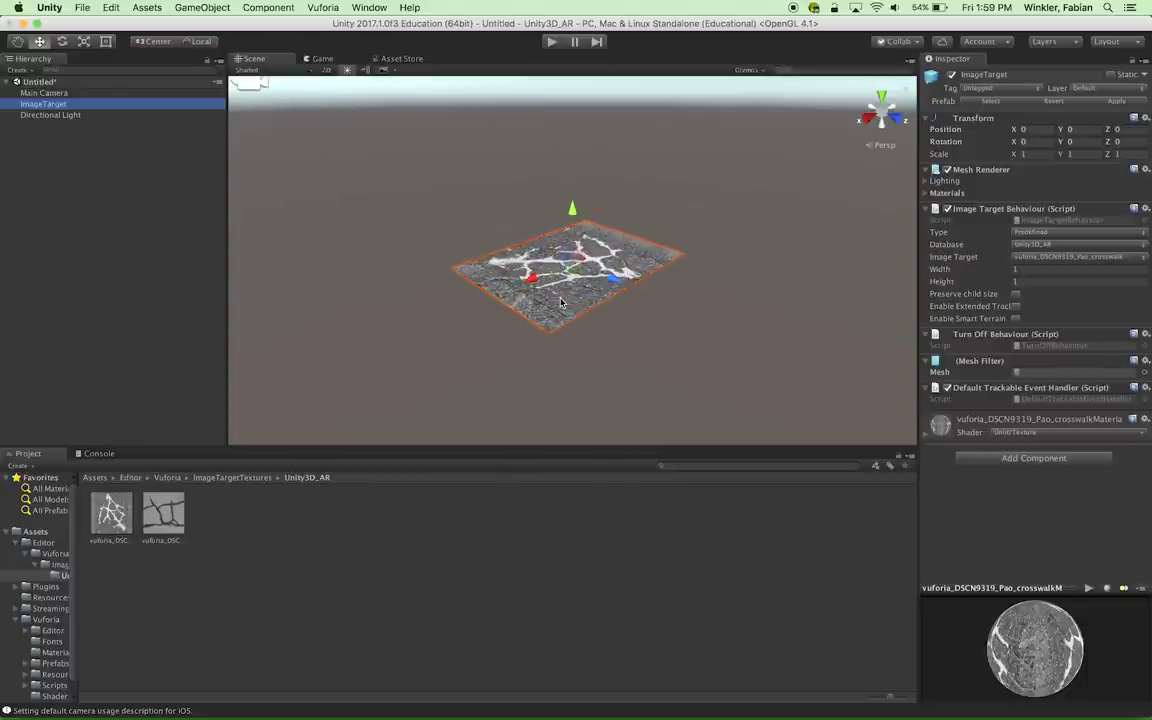
scroll(561, 303, down, 3)
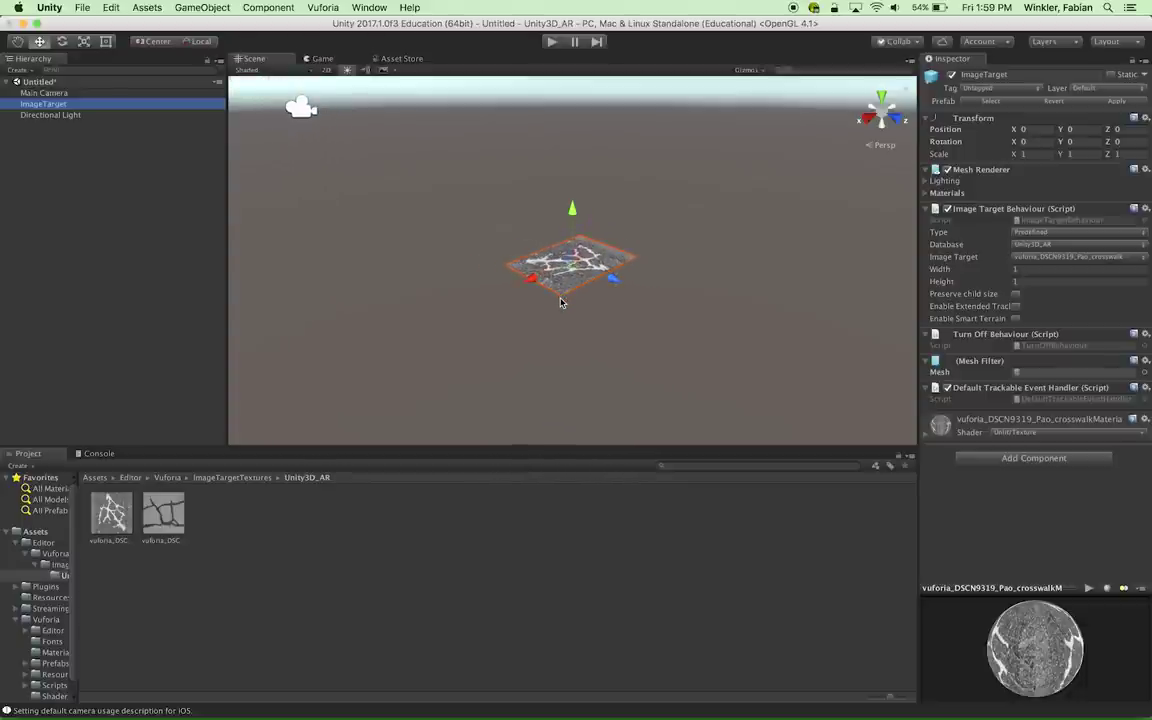
scroll(561, 303, up, 3)
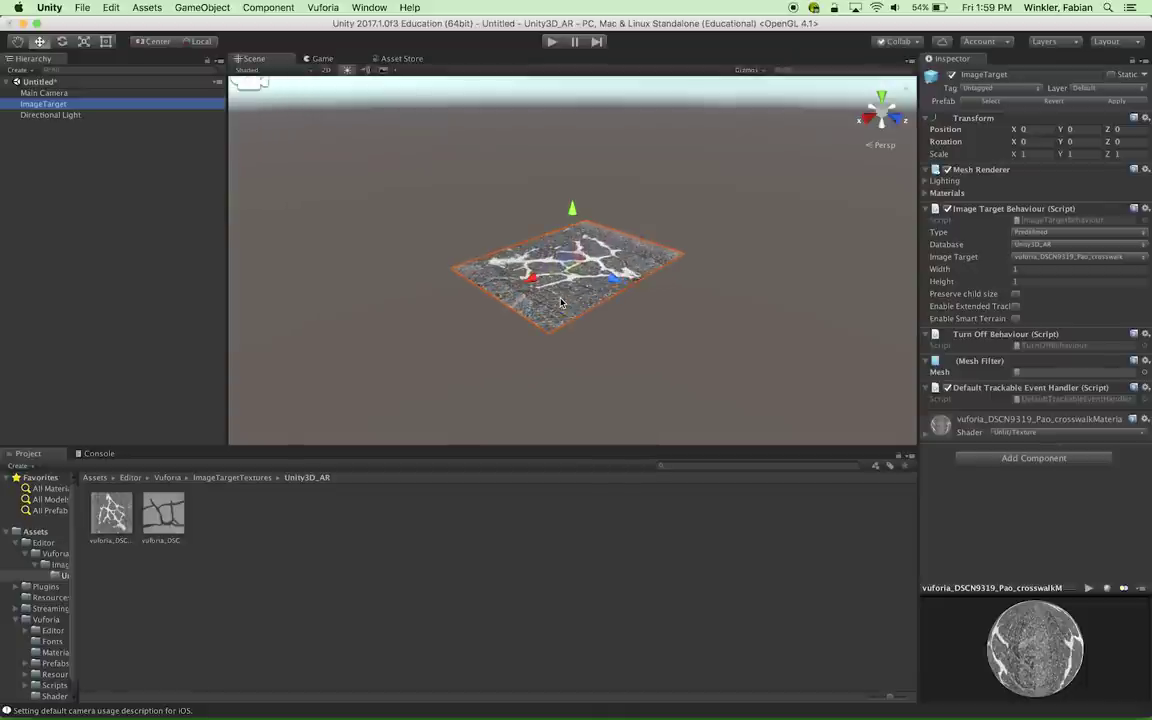
scroll(561, 303, up, 4)
scroll(561, 303, down, 2)
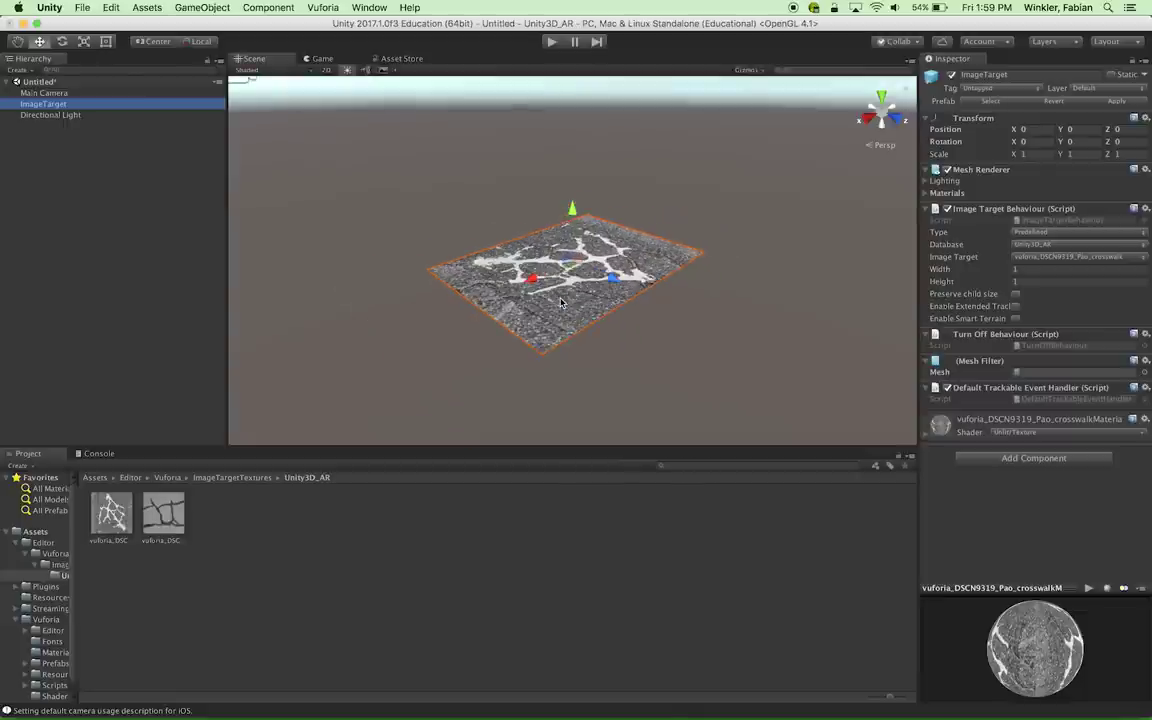
click(18, 41)
drag(533, 260, 603, 267)
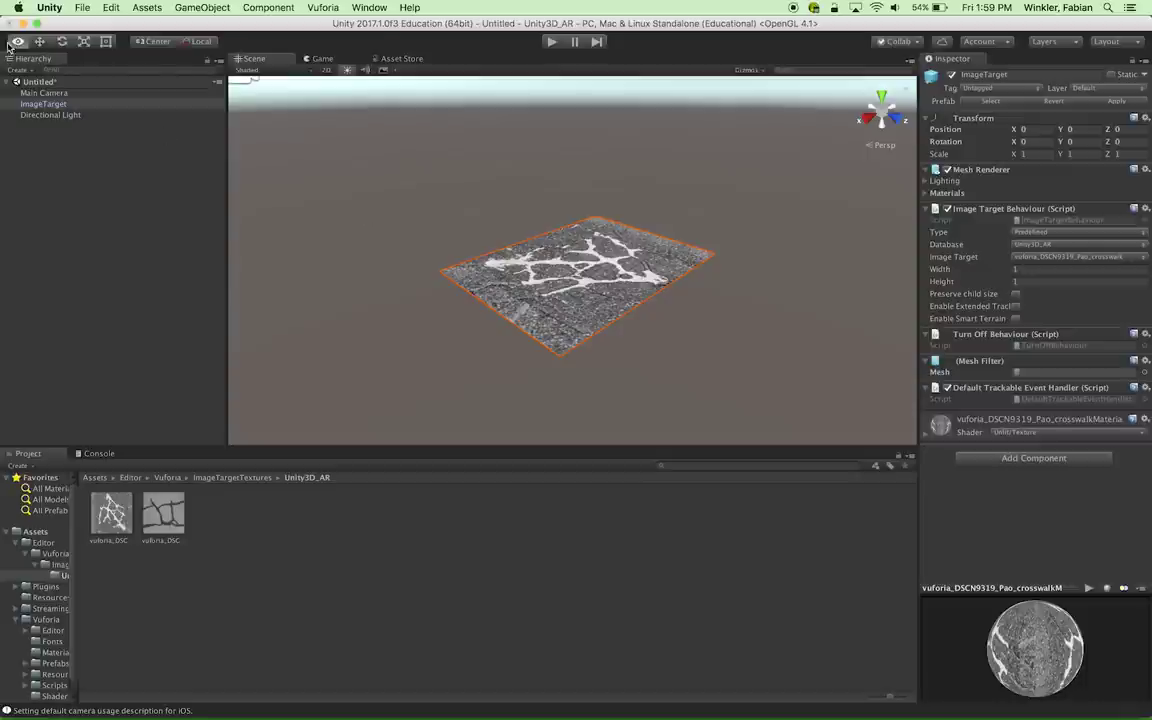
alt+drag(600, 246, 553, 222)
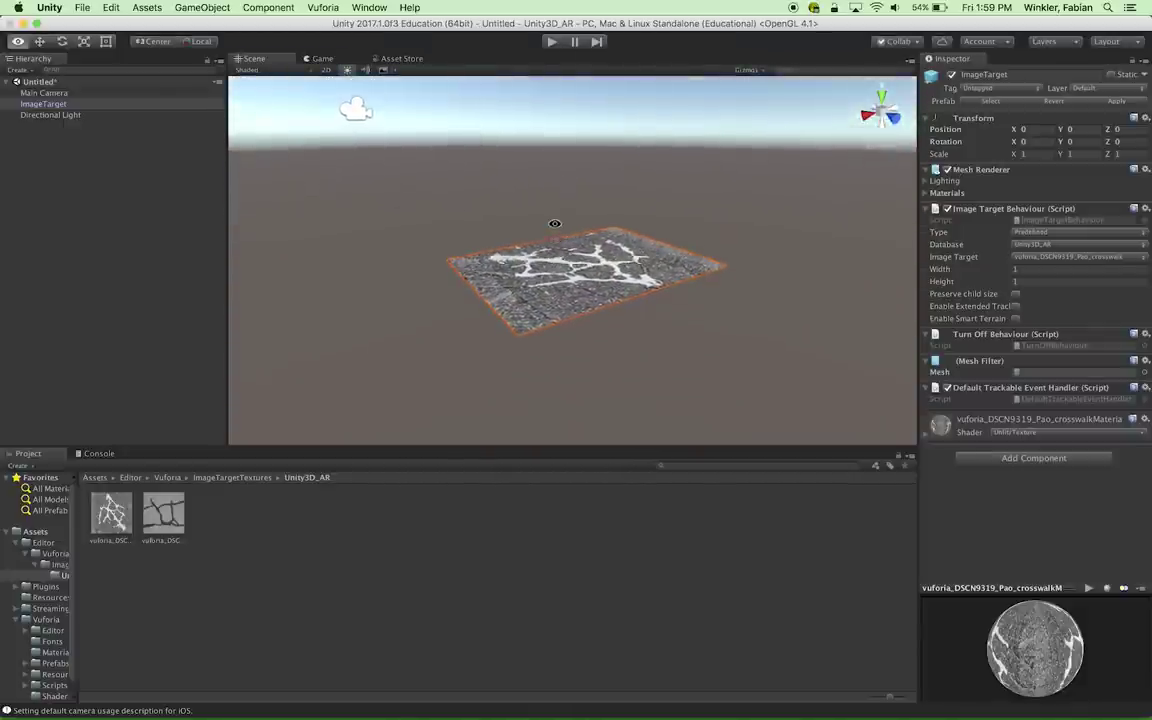
scroll(555, 223, up, 5)
scroll(550, 224, down, 5)
alt+drag(548, 226, 520, 247)
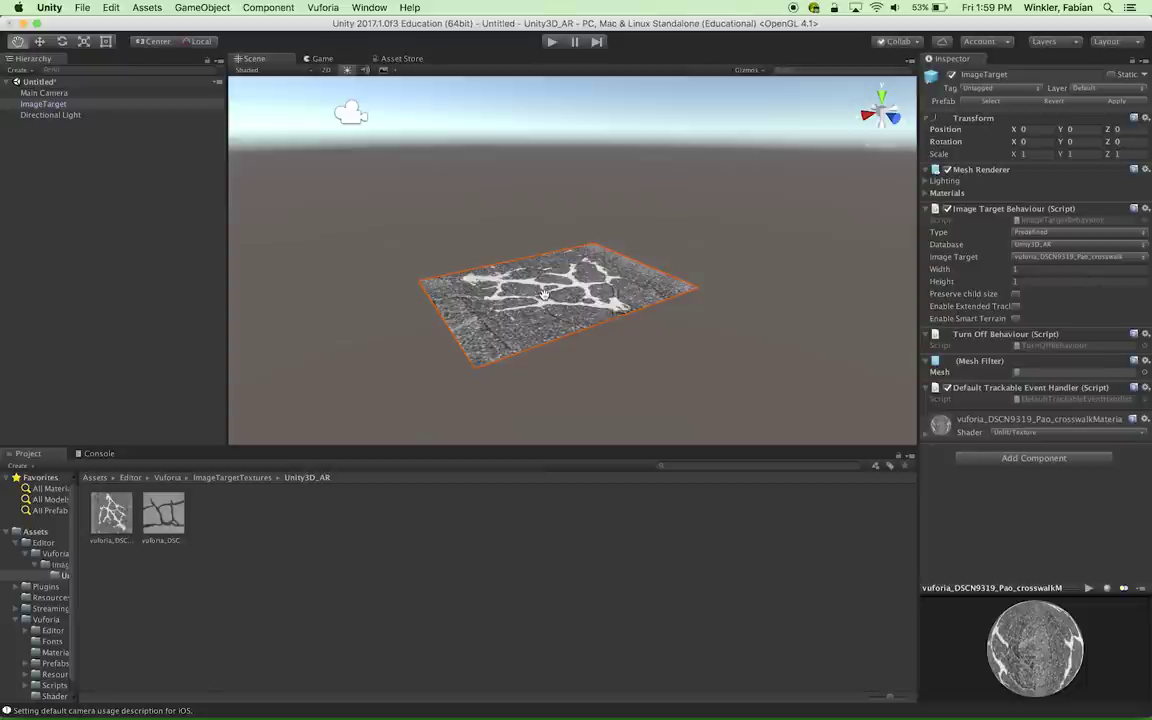
scroll(543, 293, up, 2)
scroll(543, 293, down, 6)
Add the ARCamera prefab from Vuforia > Prefabs to the scene and select it
click(95, 477)
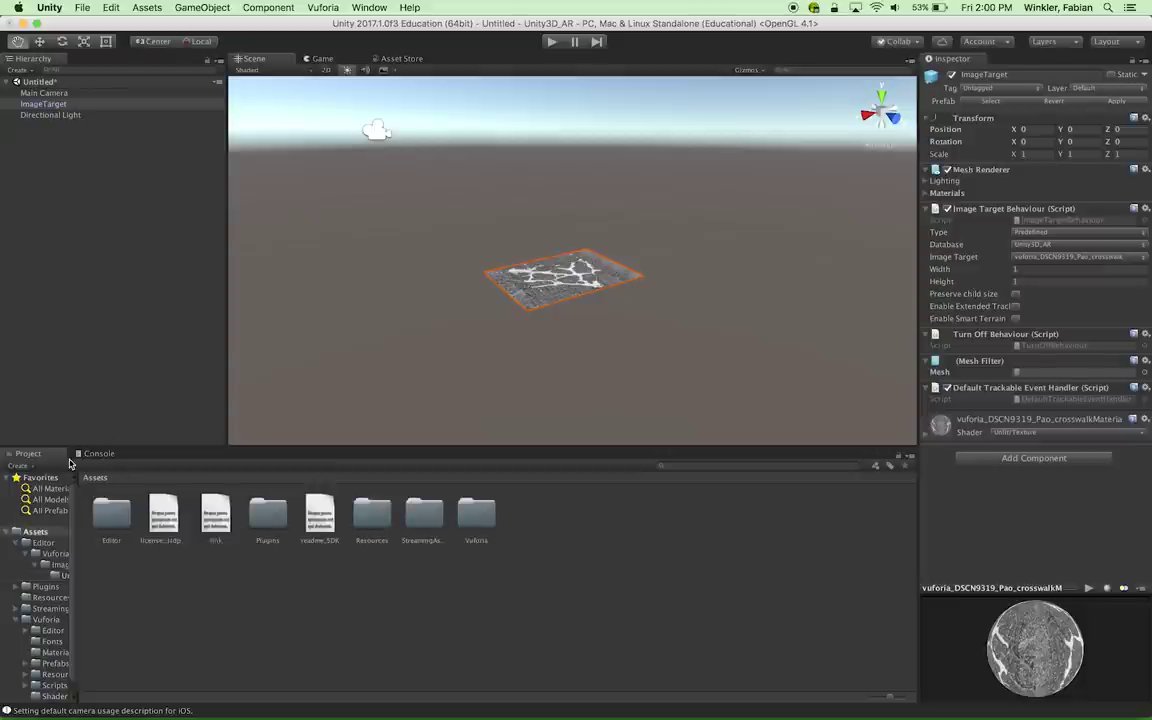
double_click(476, 516)
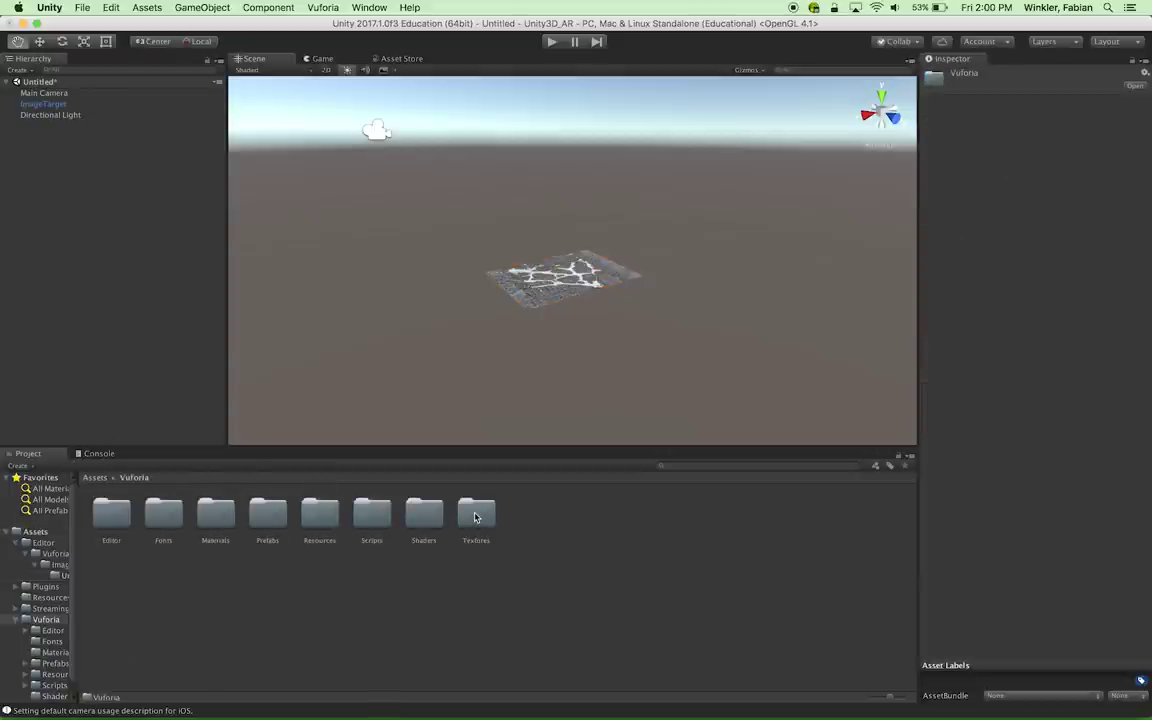
double_click(267, 514)
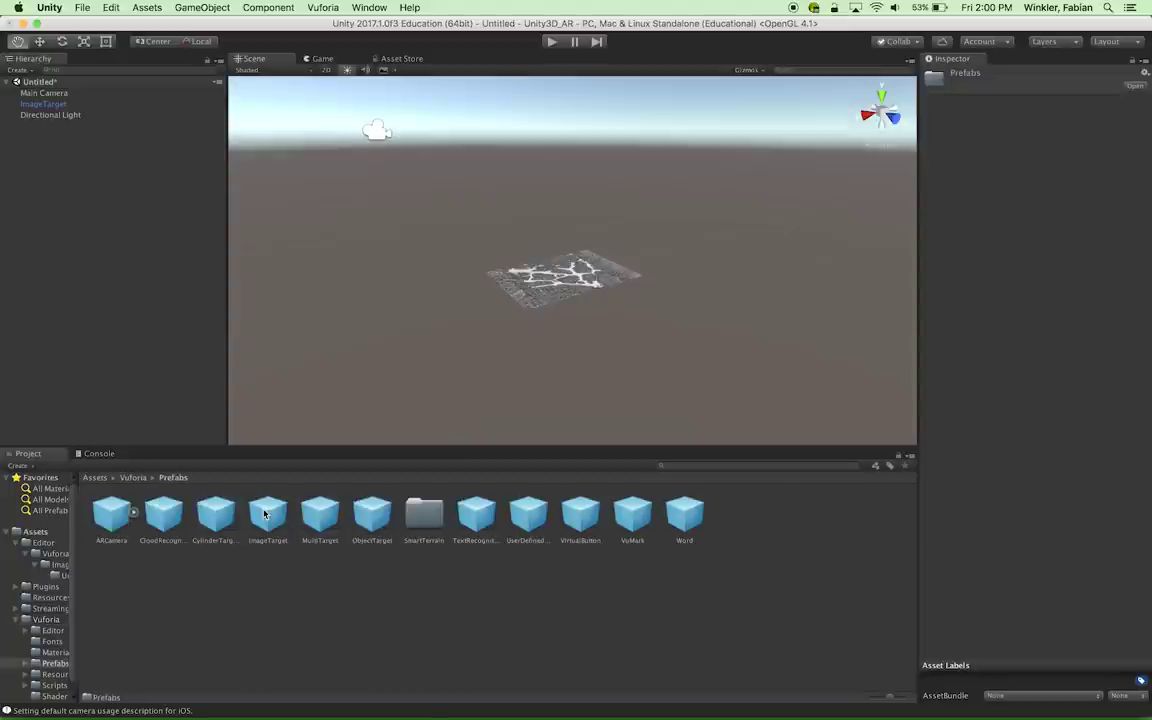
click(112, 516)
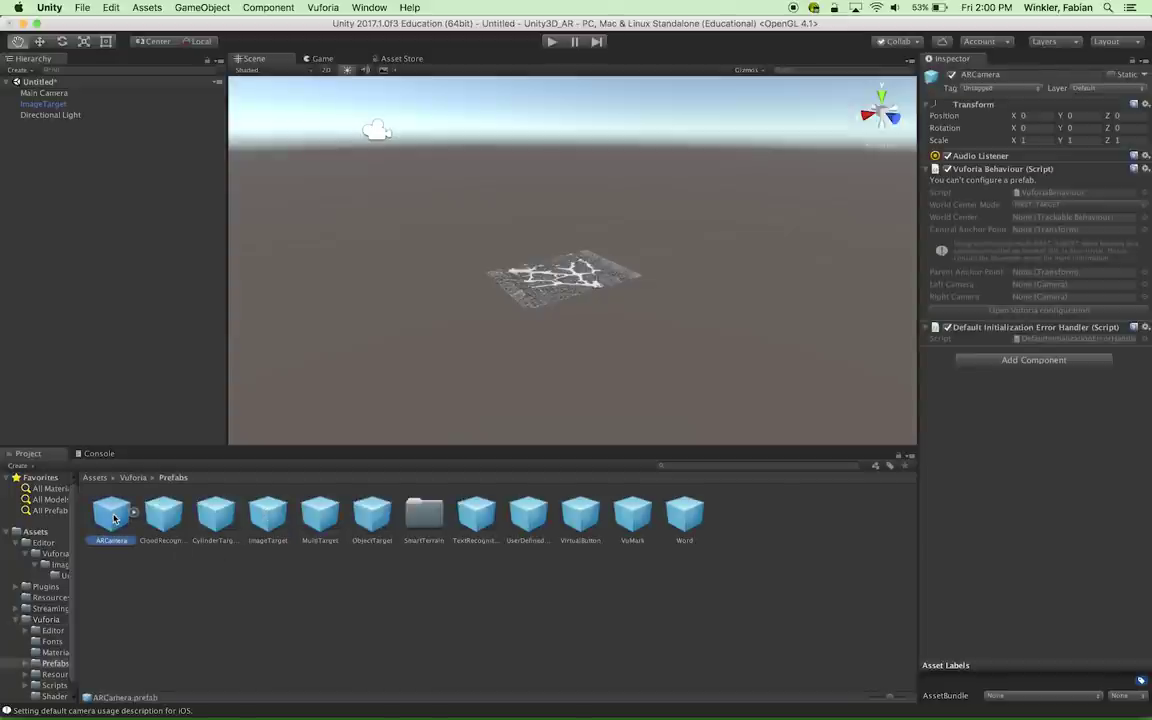
drag(114, 517, 548, 192)
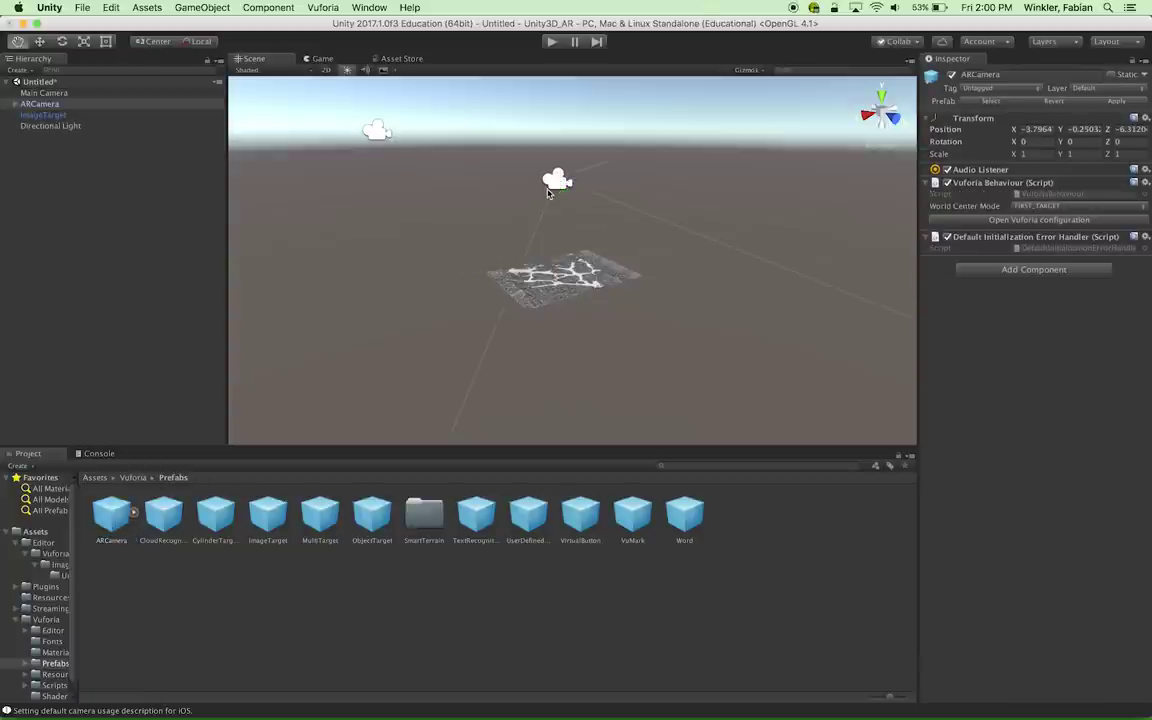
click(42, 104)
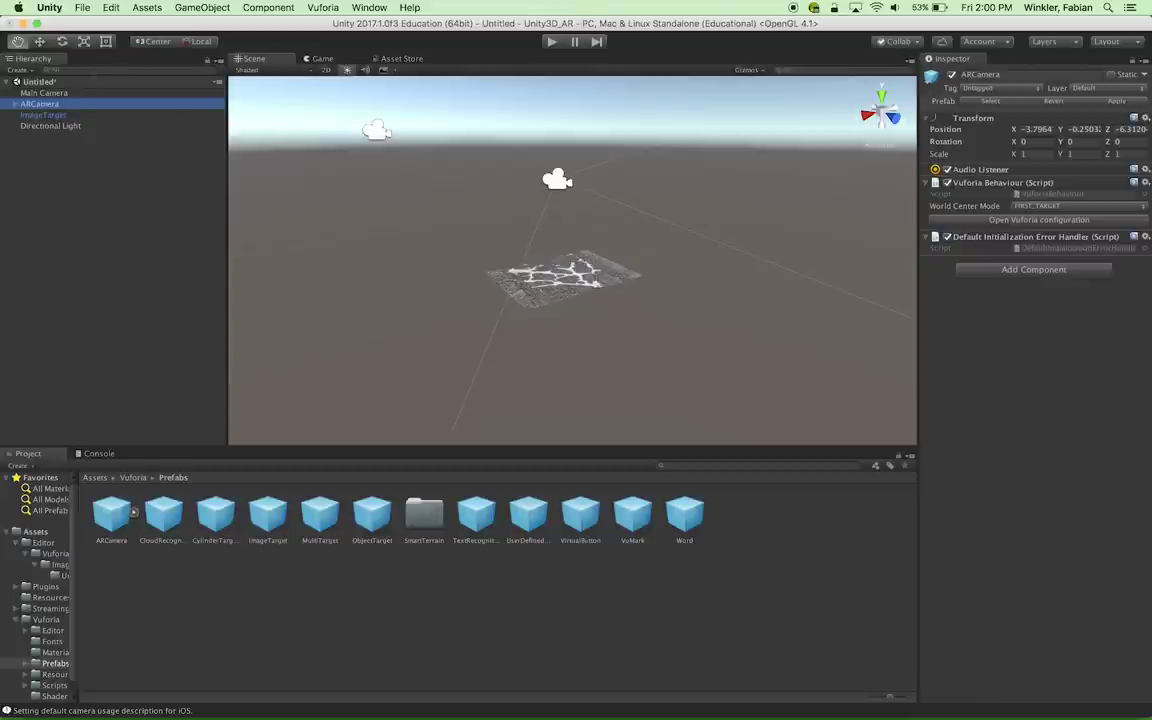
Place the ARCamera at position 0, 3, 0 with an X rotation of 90
click(1035, 129)
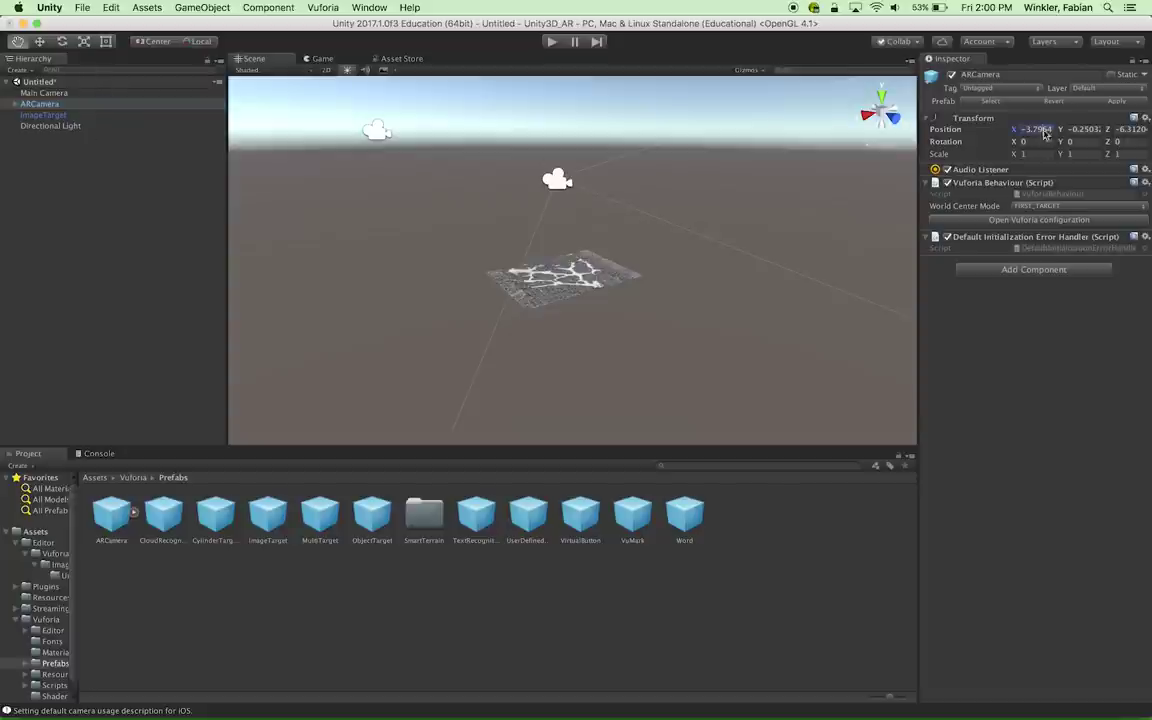
text(0)
key(Tab)
text(0)
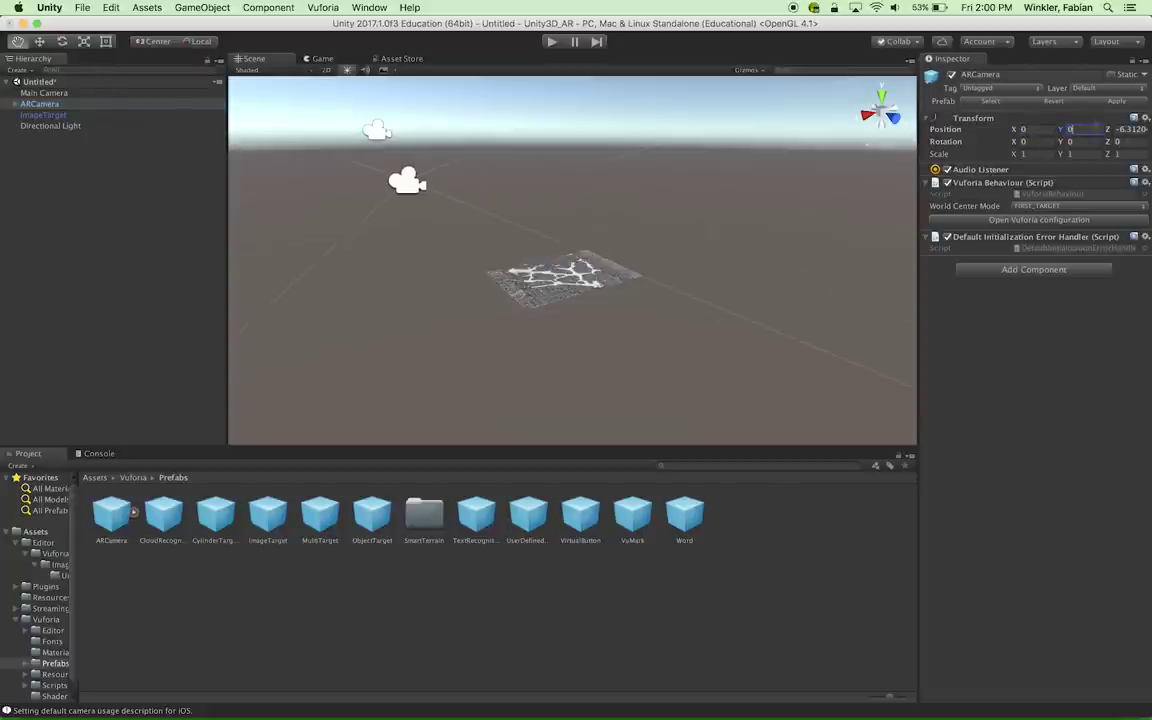
key(Tab)
text(0)
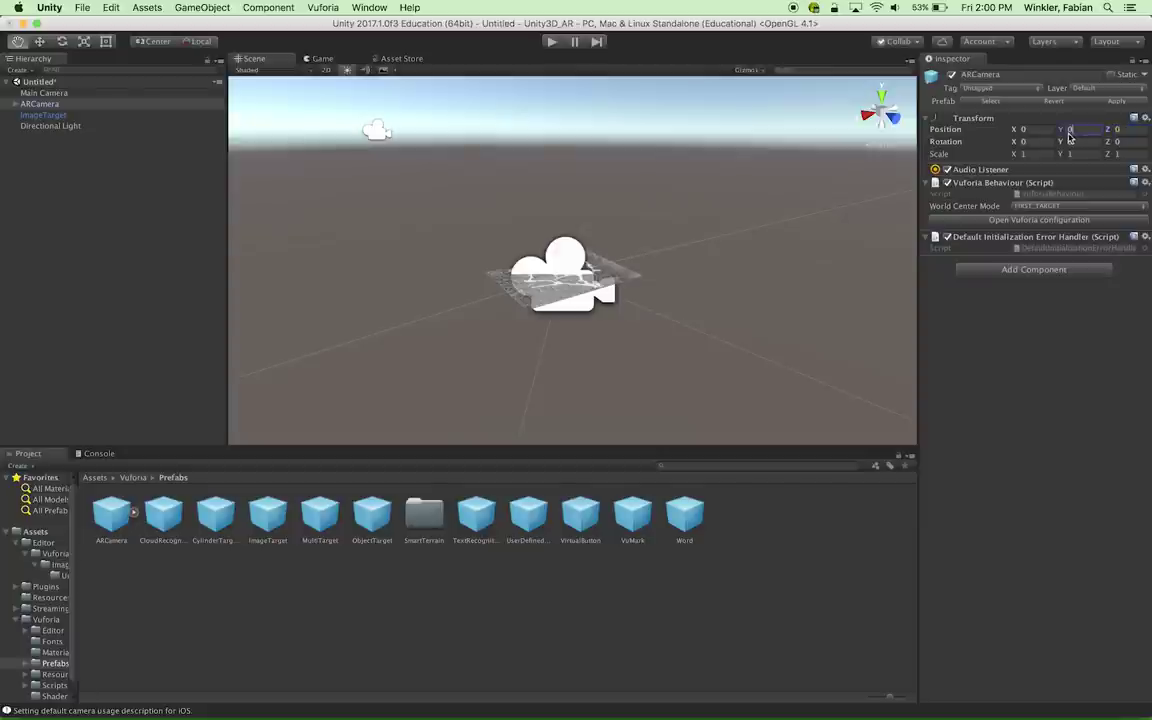
text(3)
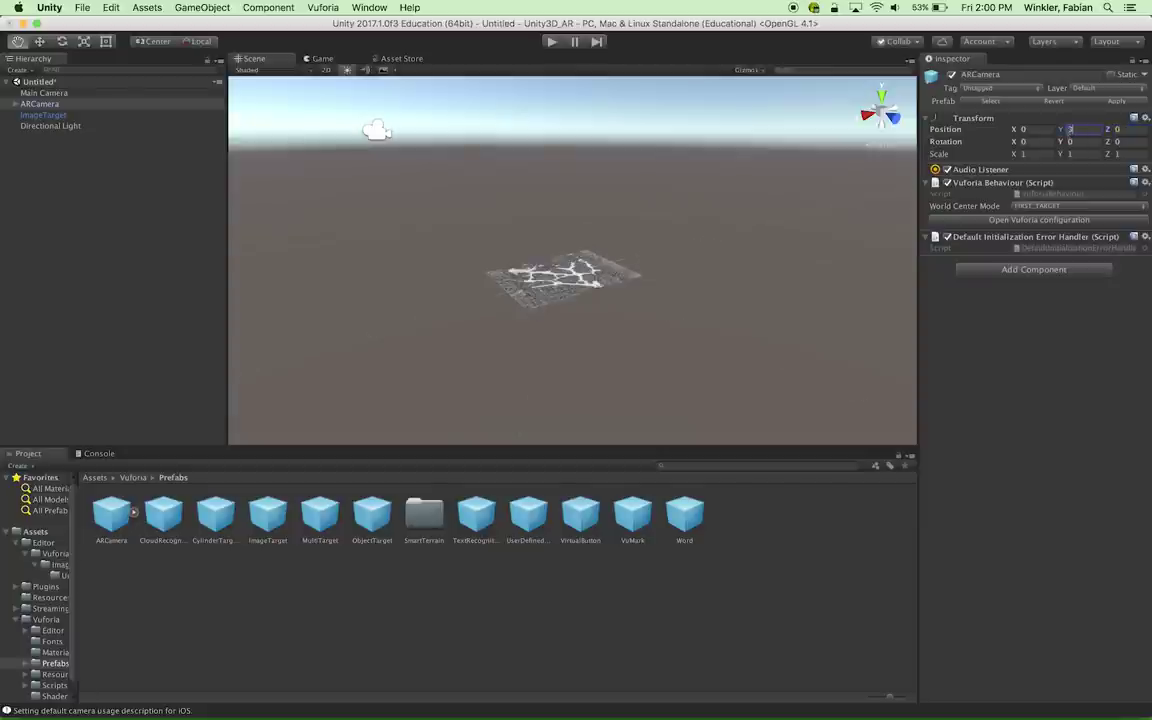
scroll(687, 221, up, 2)
scroll(687, 221, down, 3)
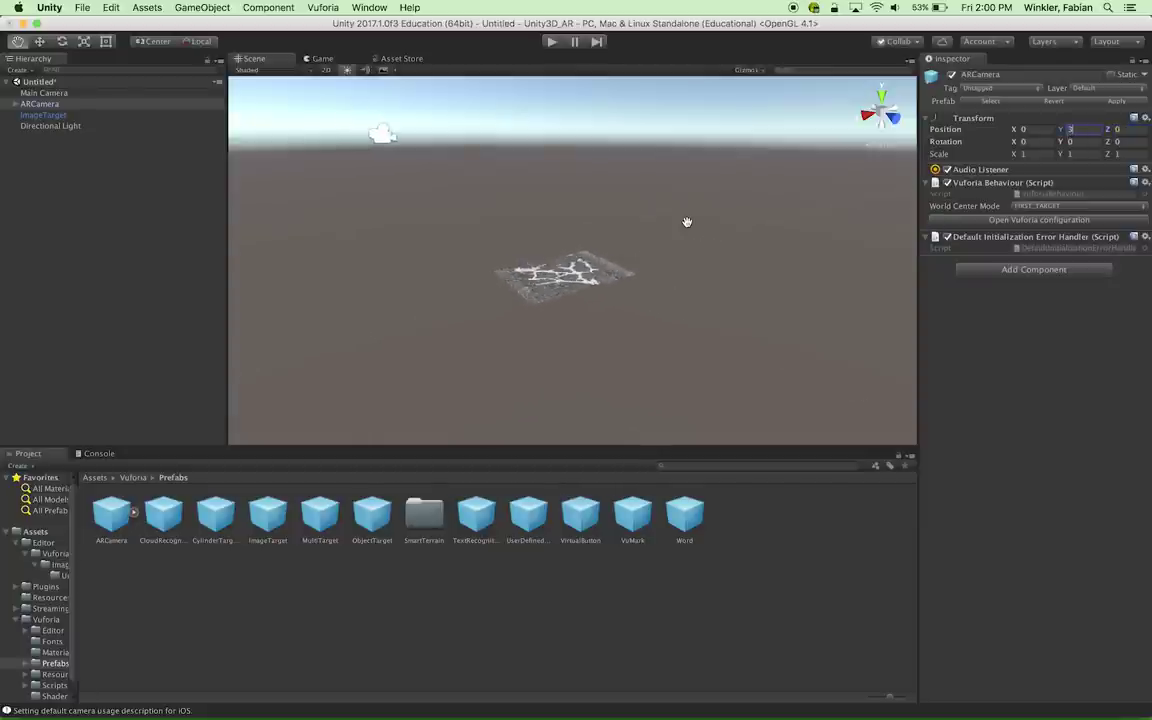
drag(602, 159, 597, 229)
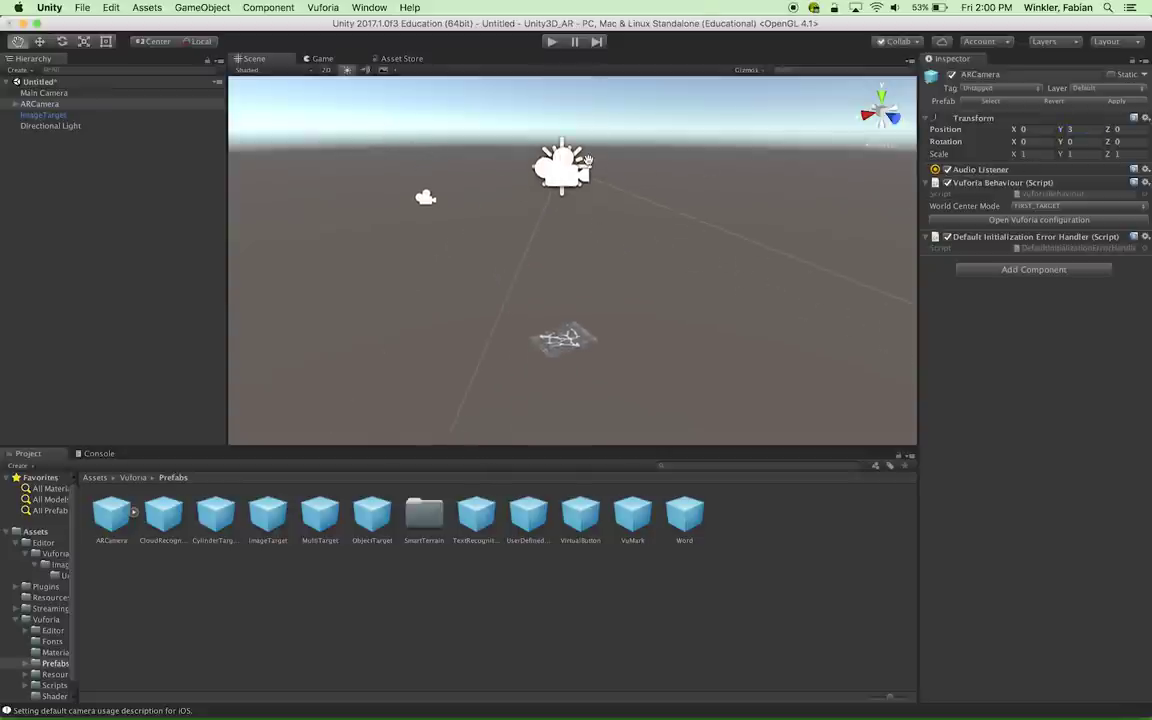
click(1020, 141)
text(90)
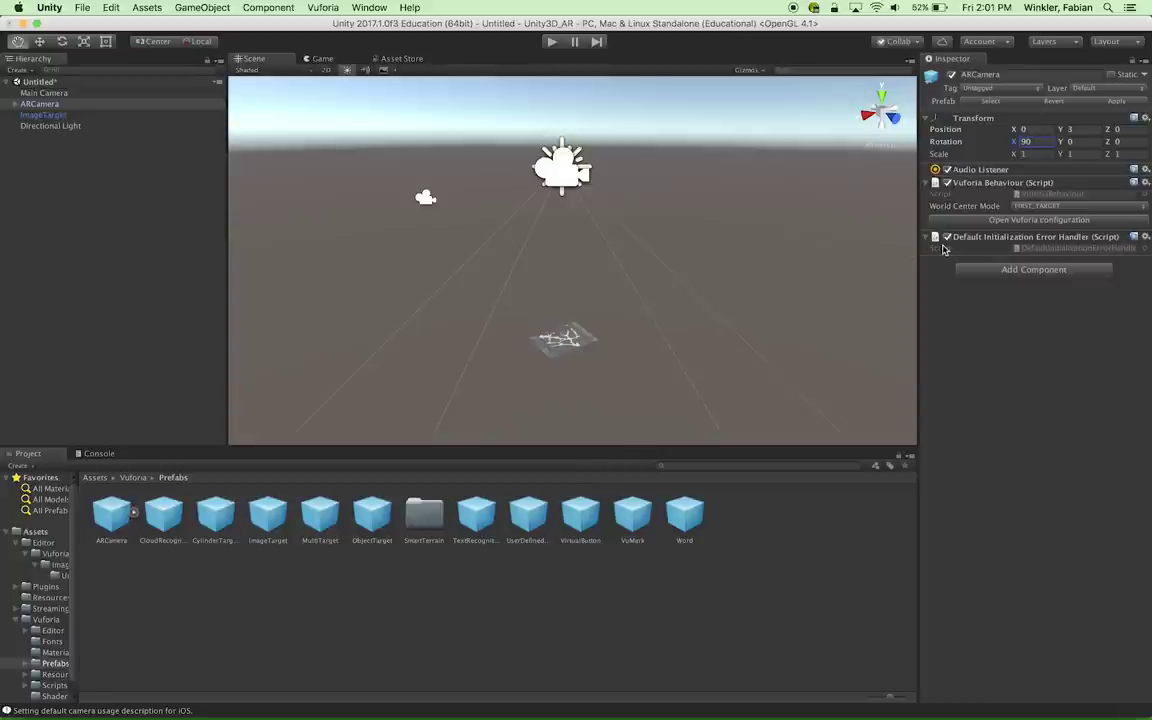
click(42, 104)
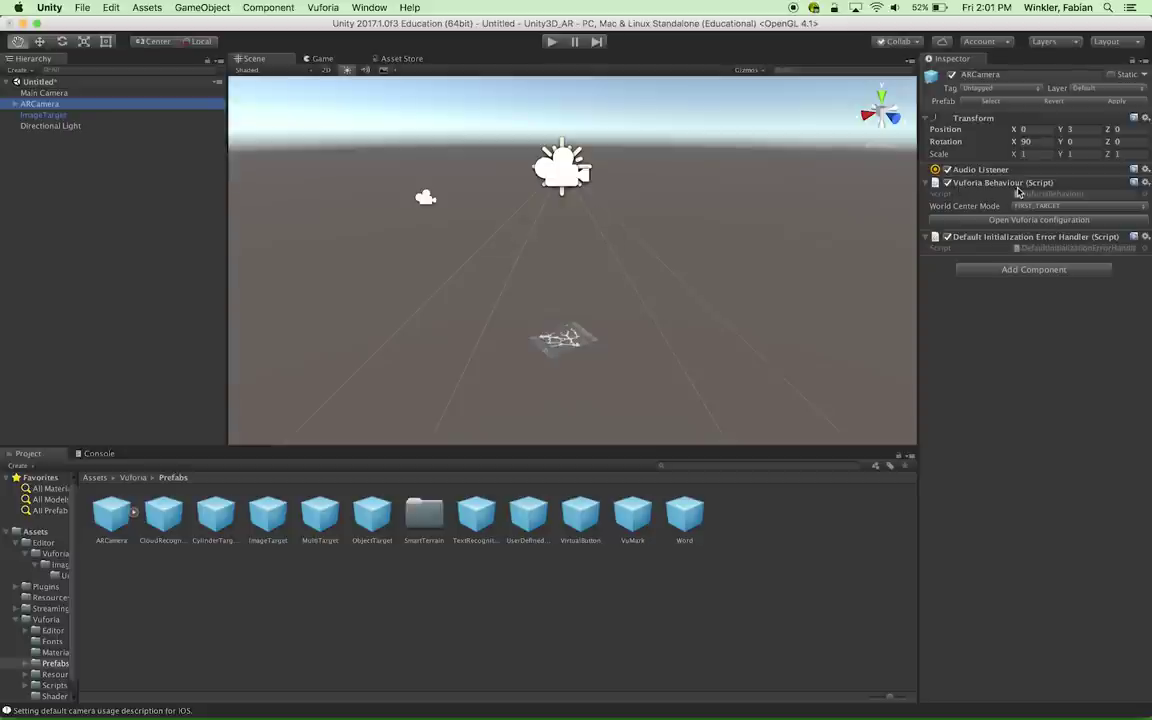
Open the Vuforia configuration, then switch to the Vuforia License Manager in Firefox
click(1013, 221)
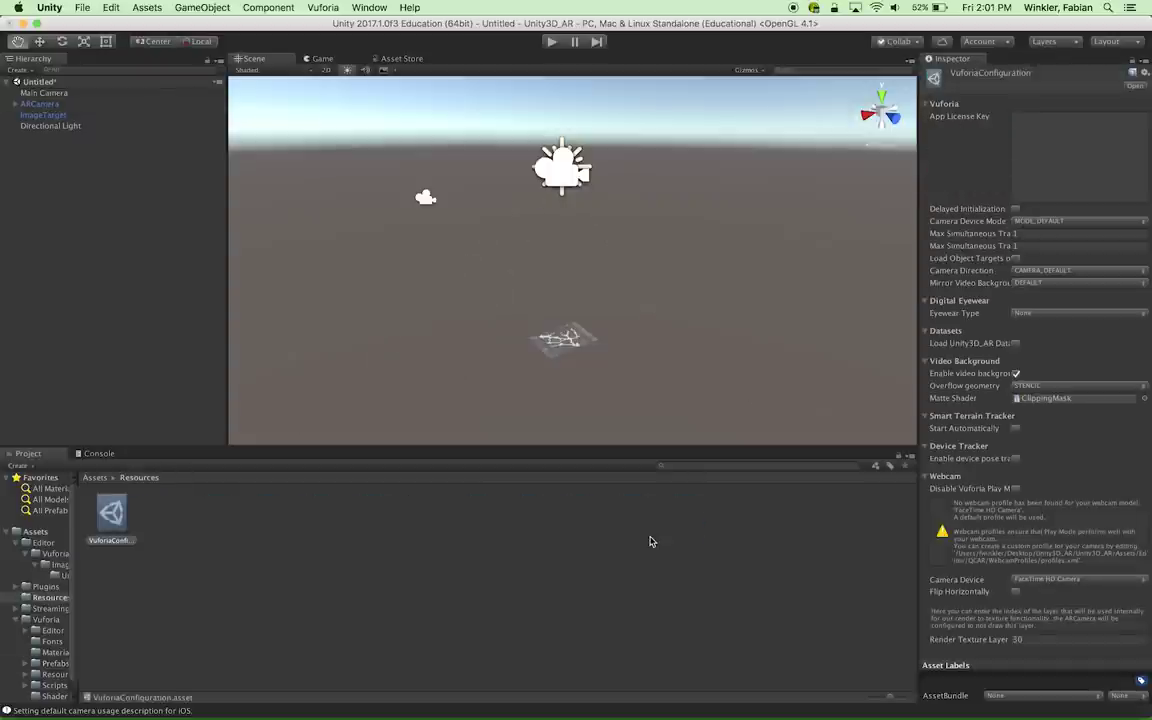
click(362, 686)
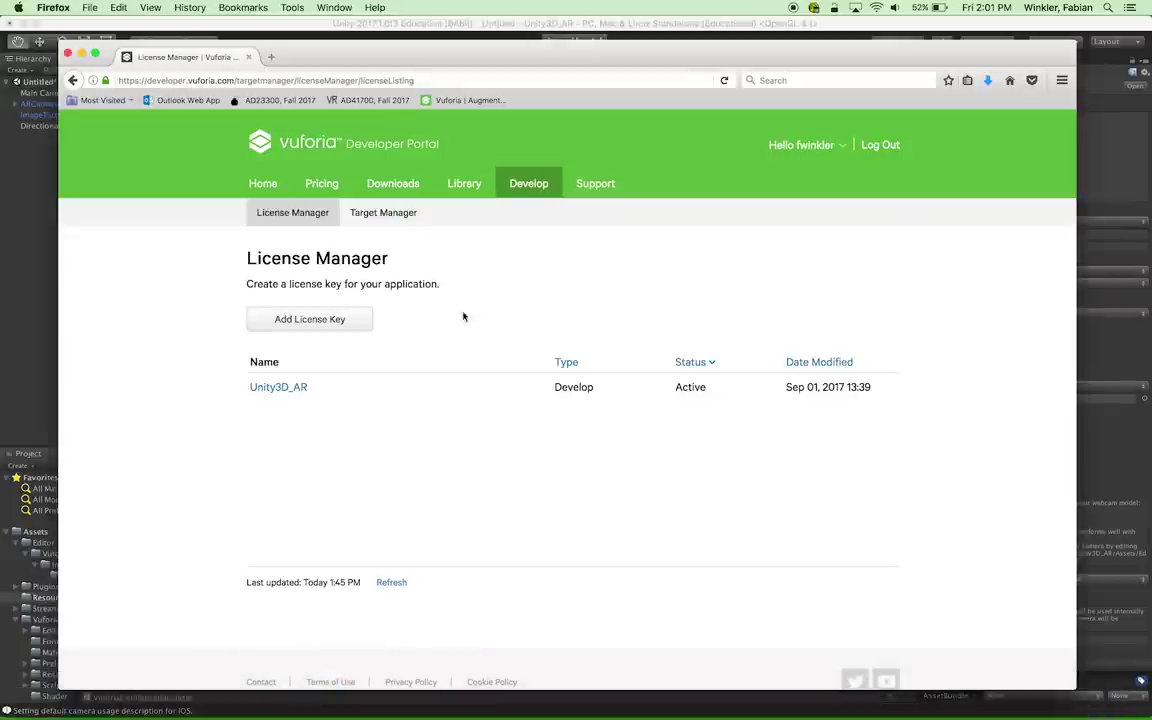
Refresh the License Manager, open the Unity3D_AR license and select its key
click(292, 212)
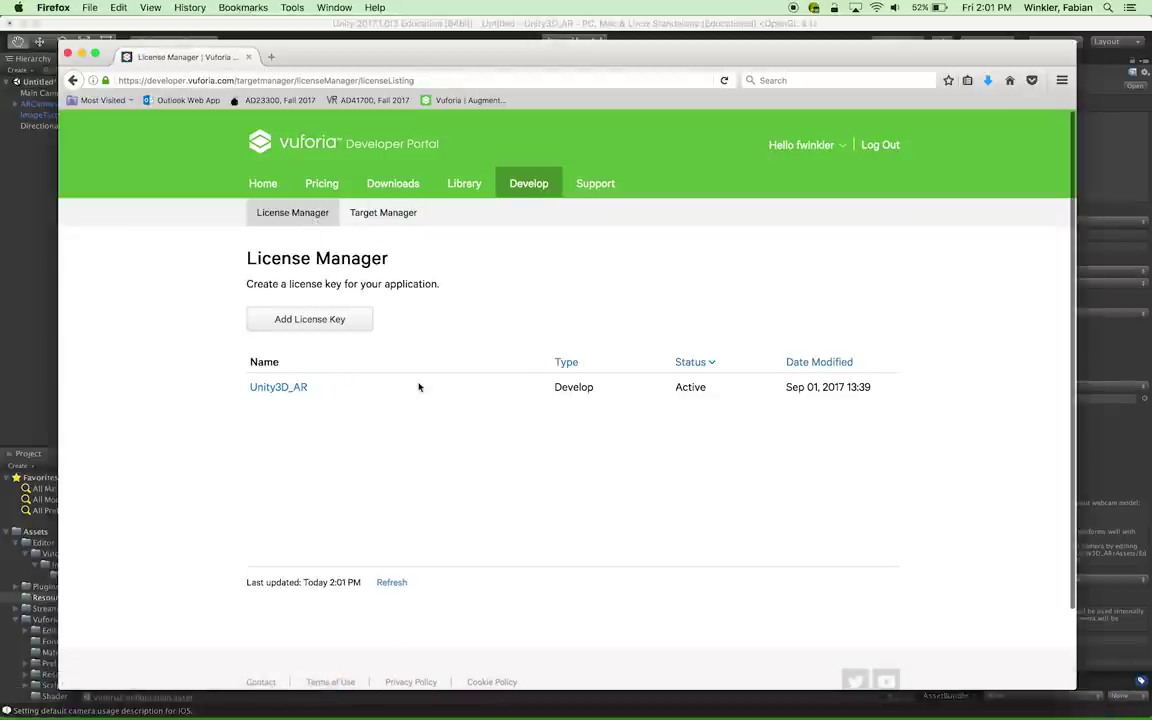
click(290, 390)
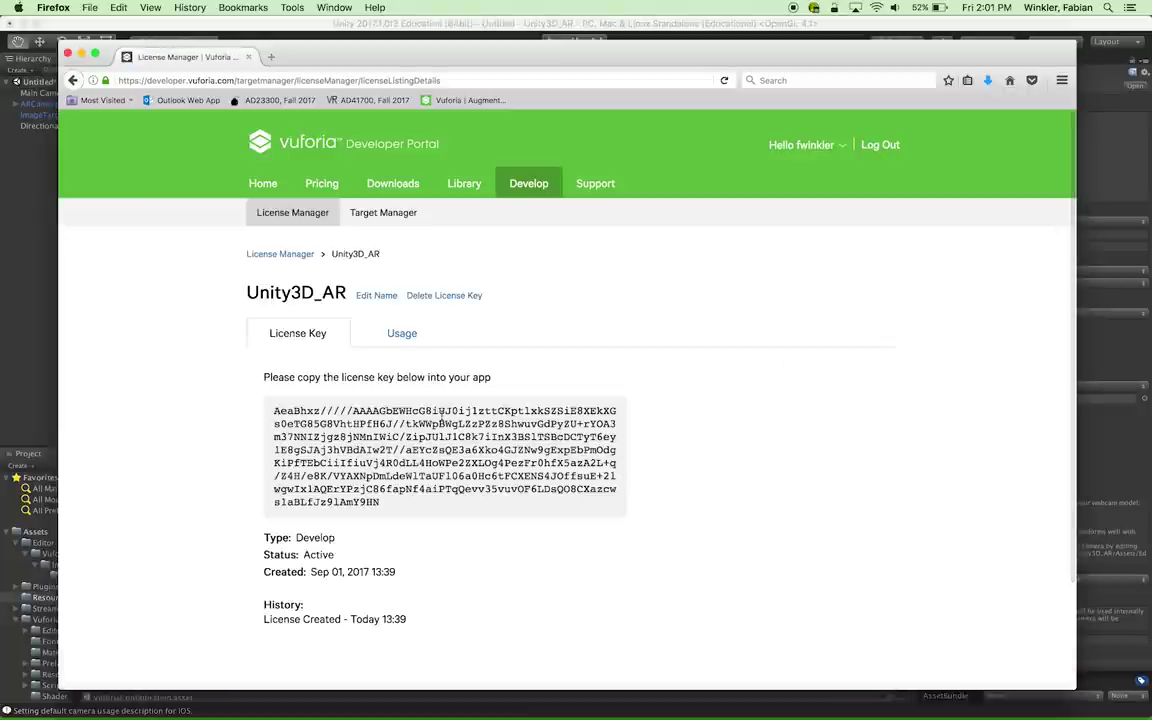
drag(389, 504, 271, 412)
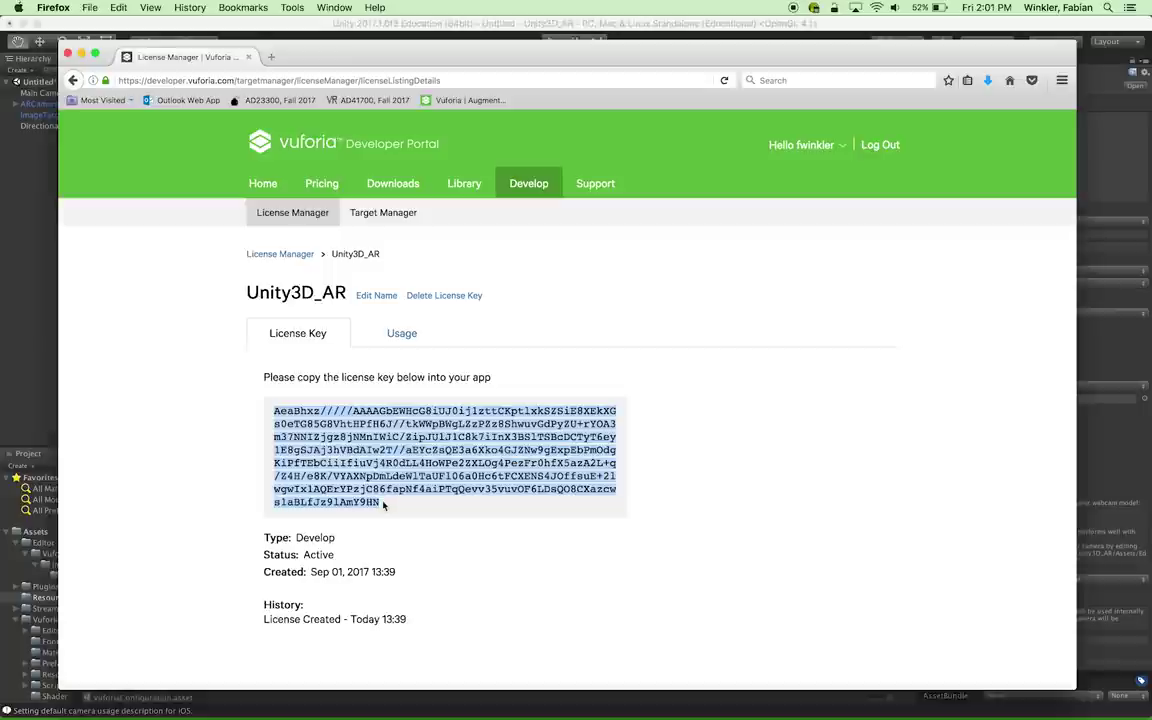
key(super+Tab)
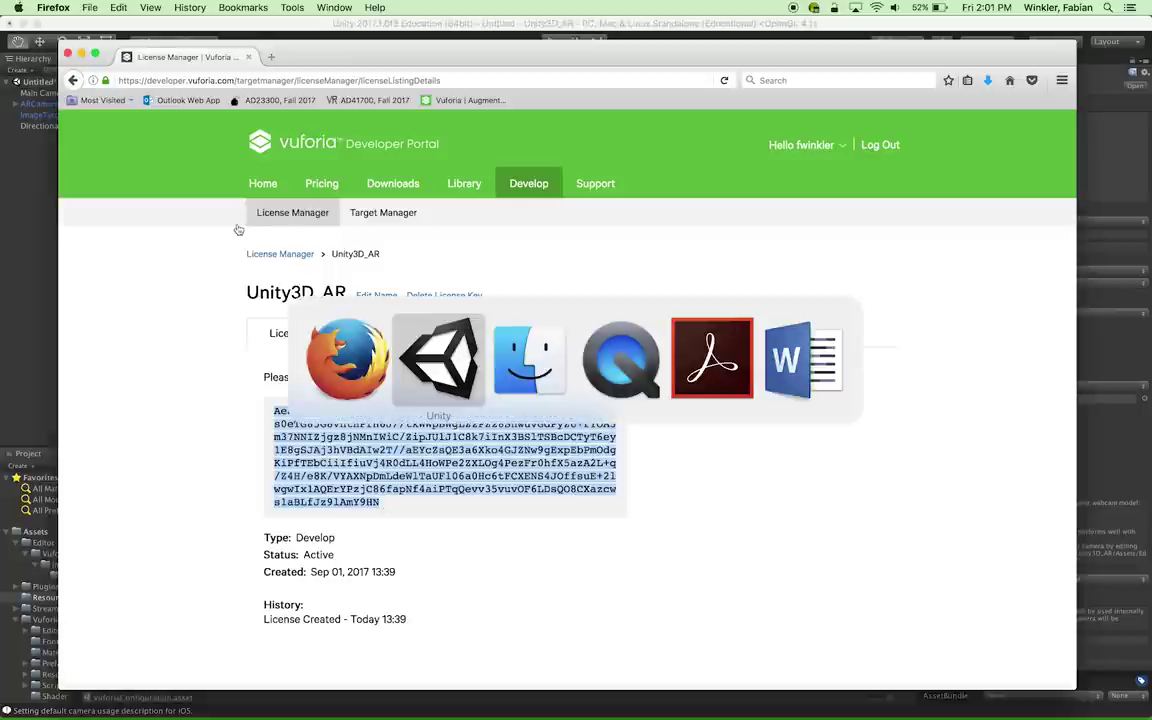
Paste the App License Key into VuforiaConfiguration and set the Unity3D_AR dataset to load and activate
click(1033, 121)
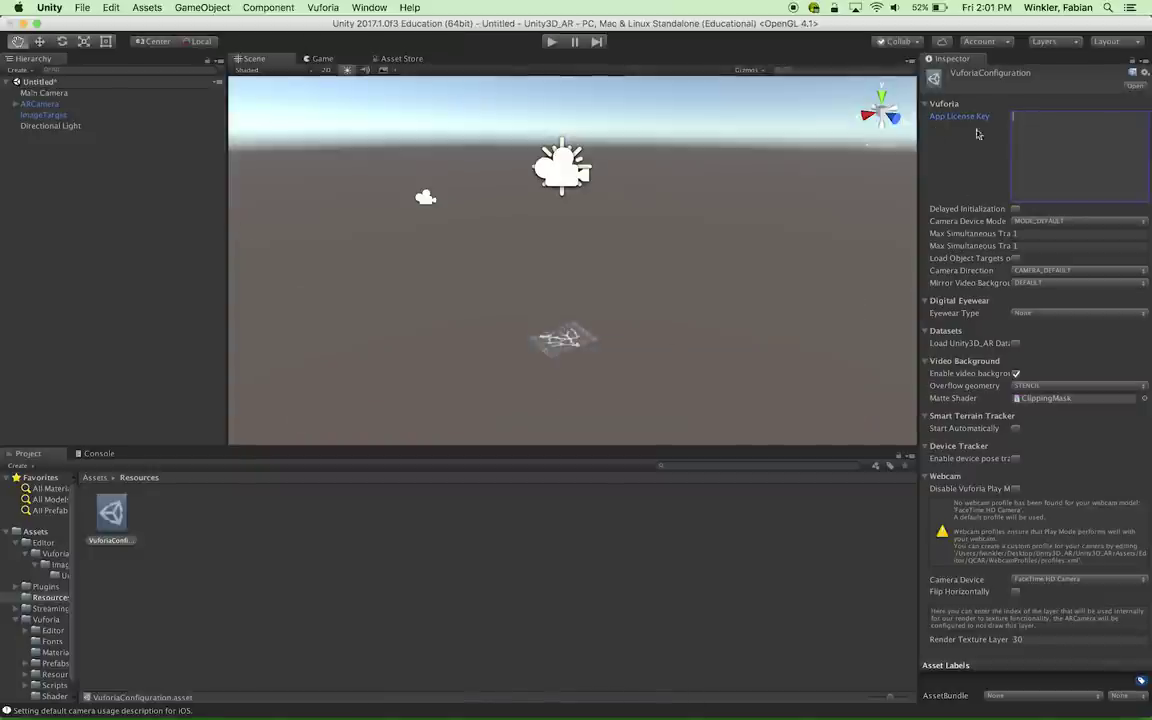
key(super+v)
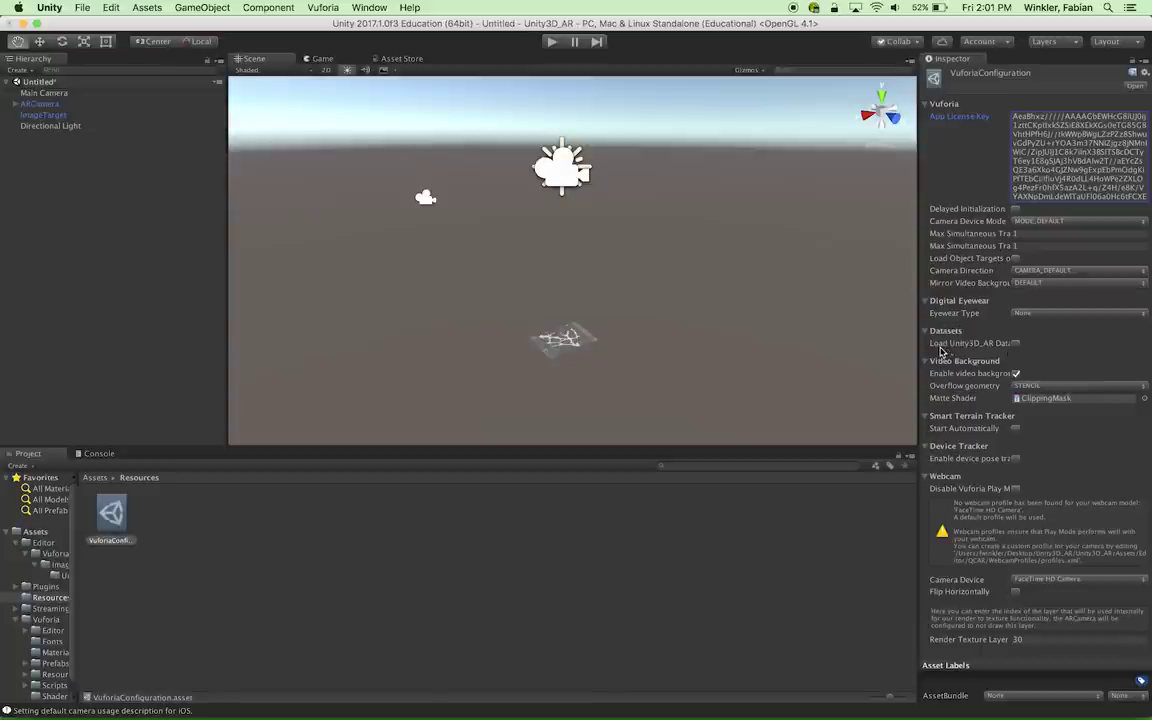
click(1016, 344)
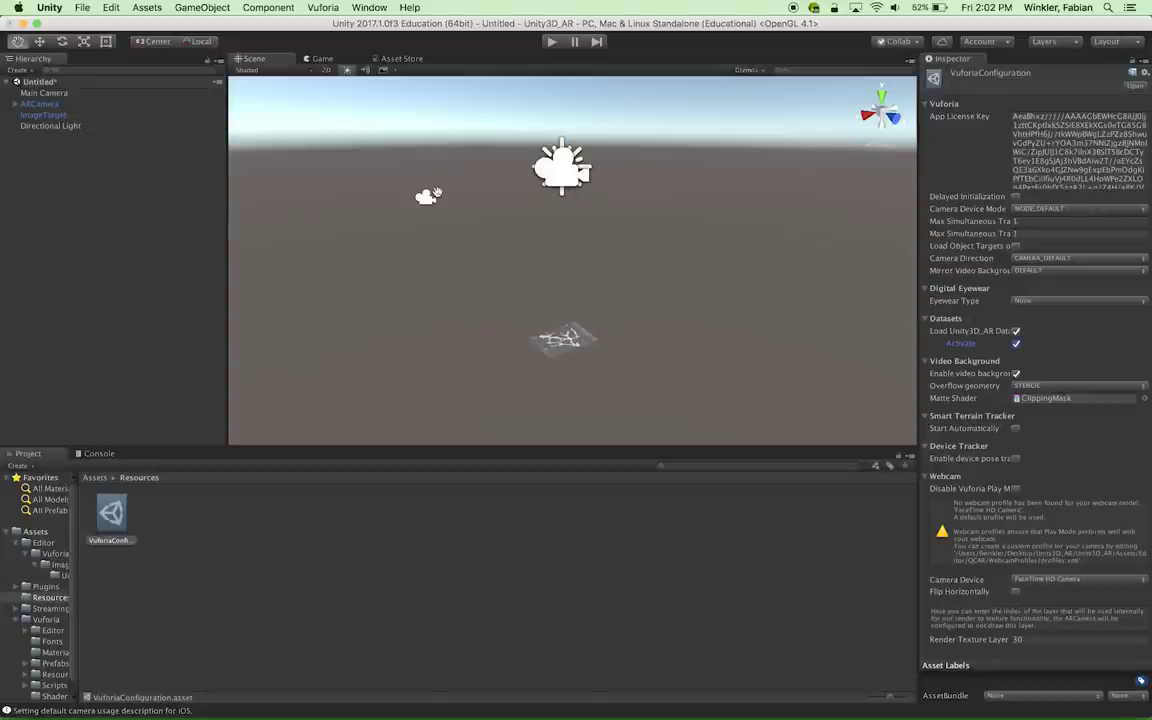
Delete Main Camera from the Hierarchy
click(44, 92)
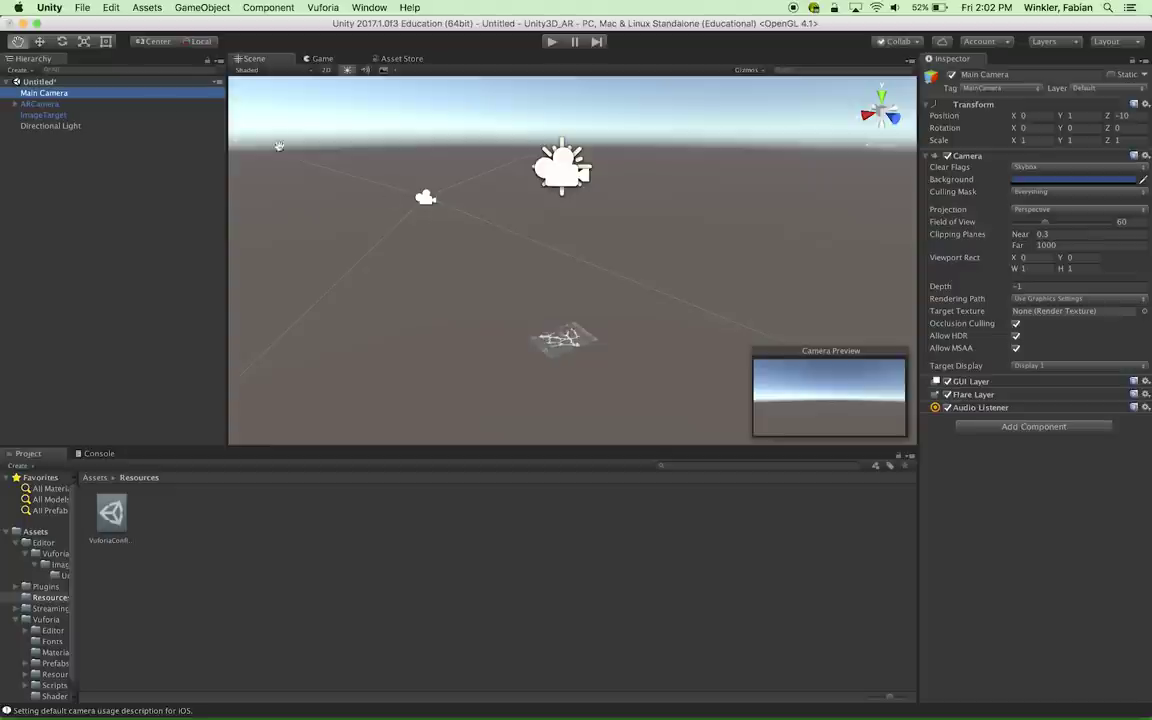
ctrl+click(44, 93)
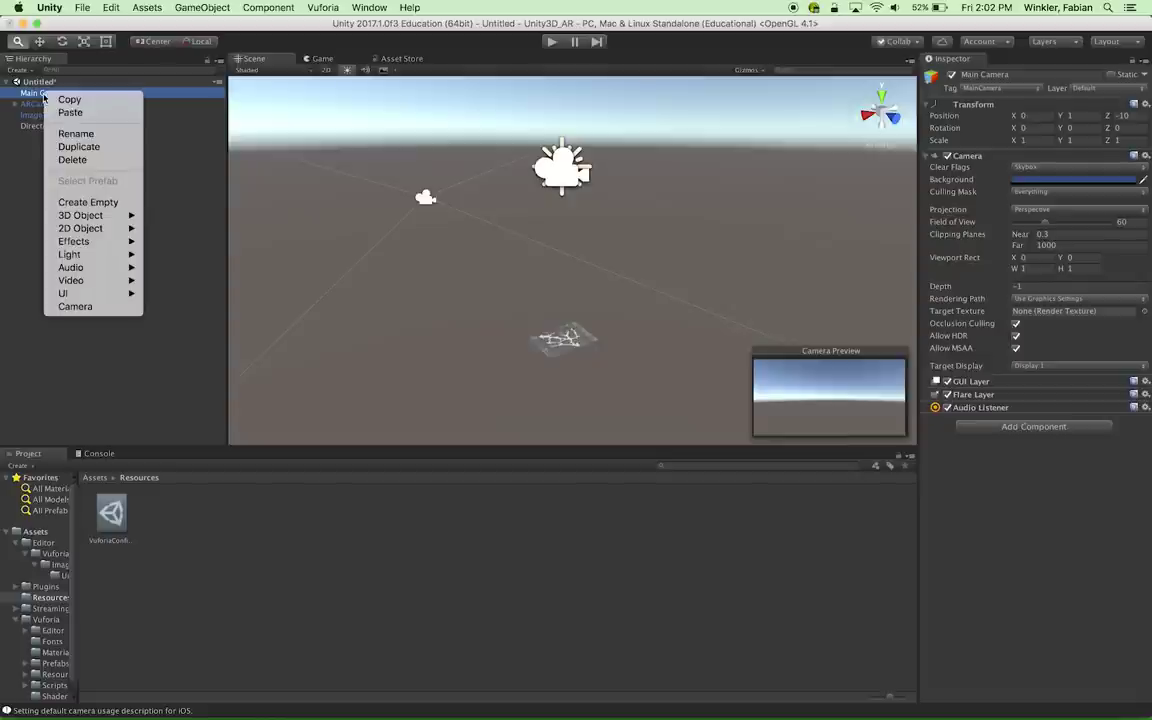
click(72, 159)
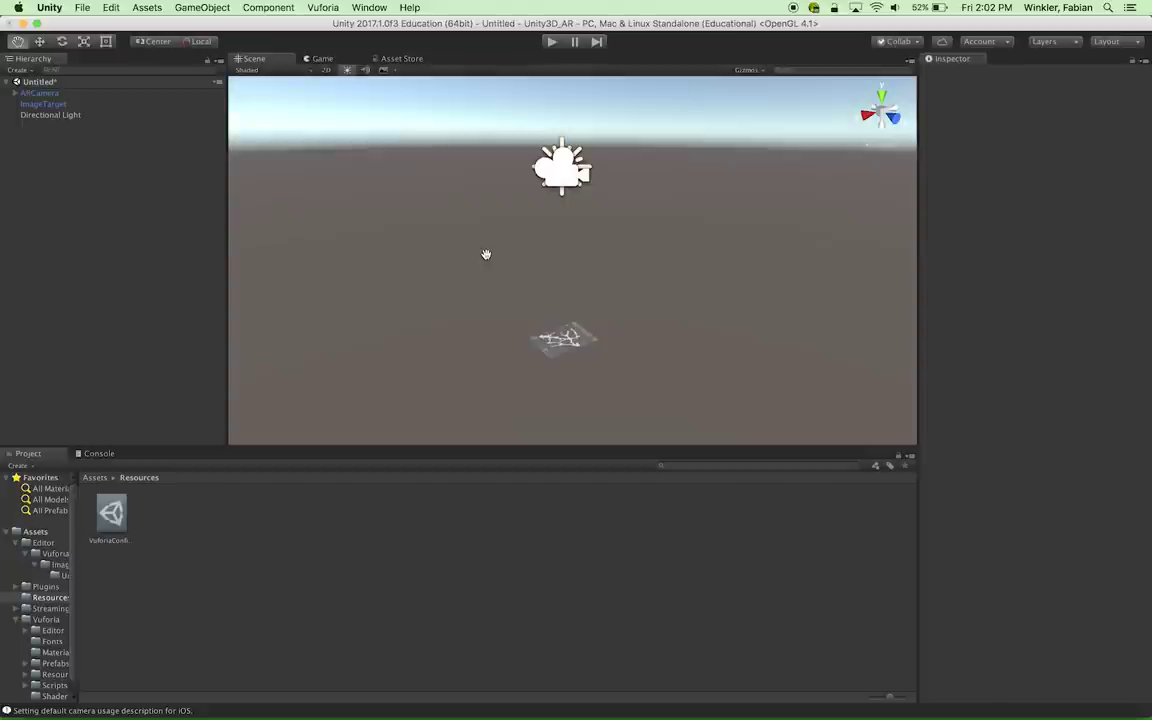
Import corn.obj from workshop_01_materials/3D_models into the project's Assets
click(147, 8)
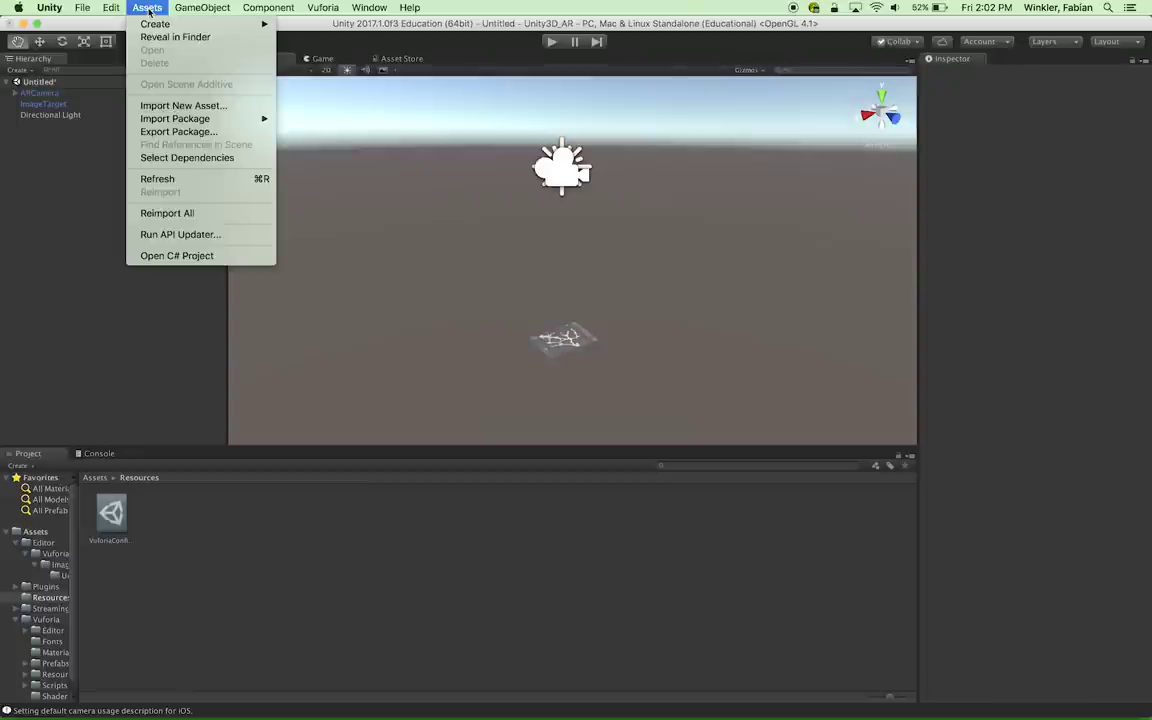
click(190, 106)
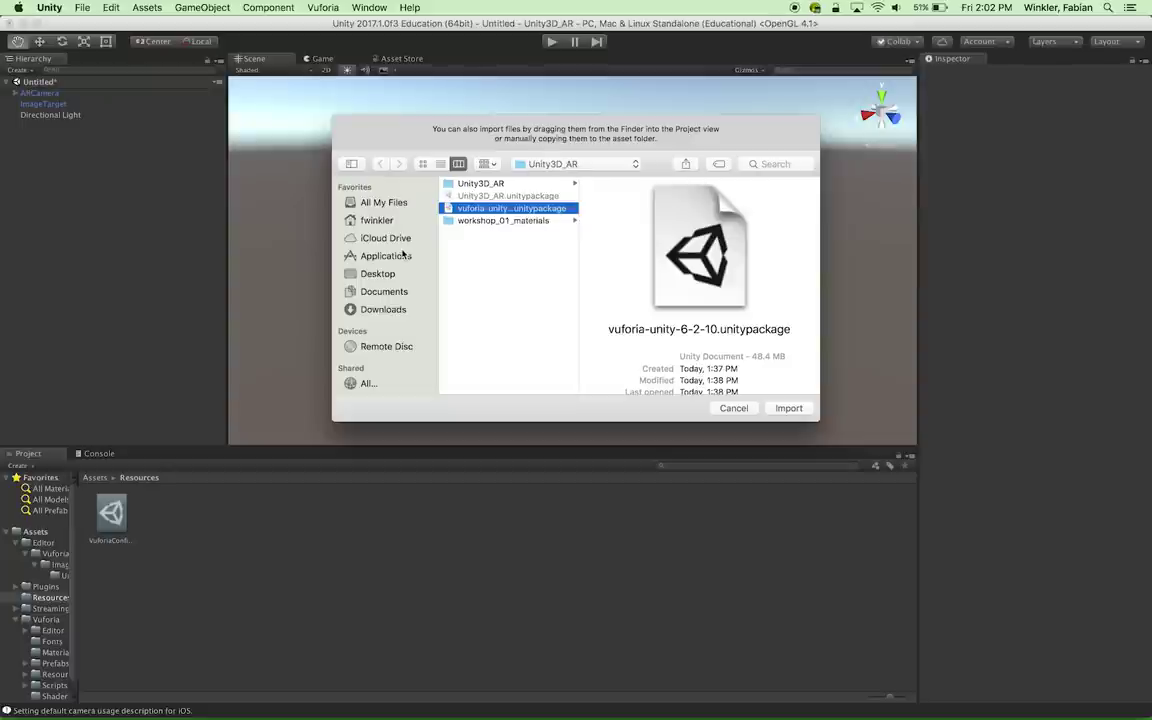
click(491, 221)
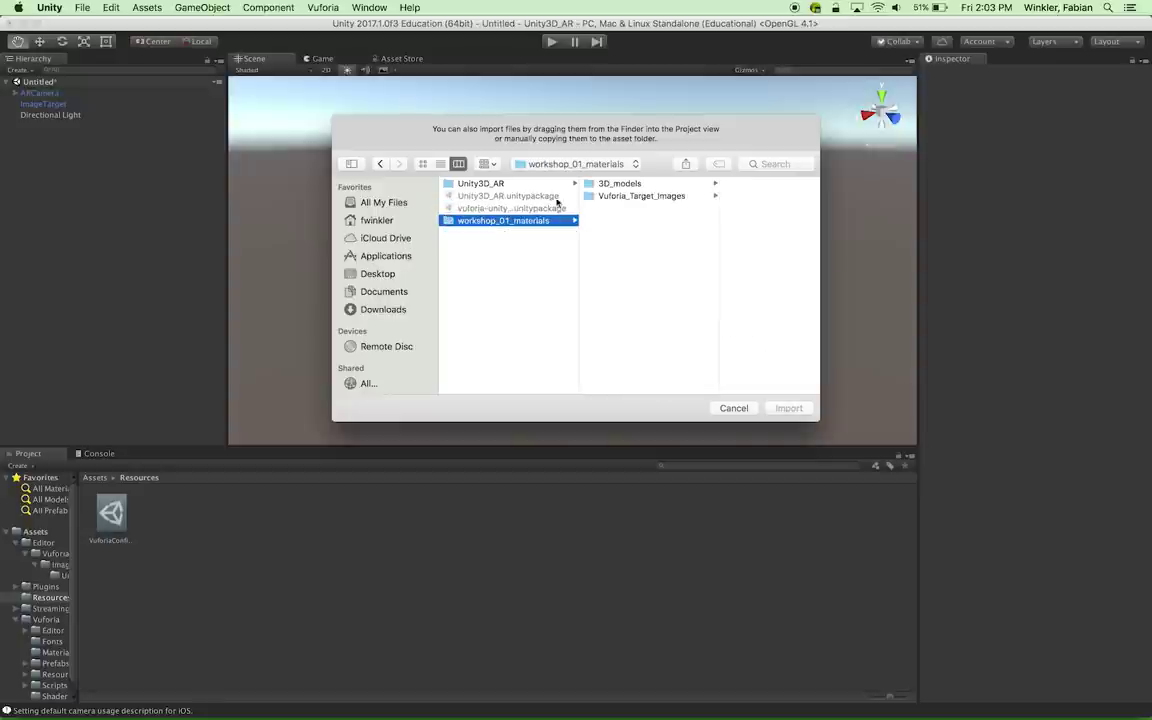
click(596, 184)
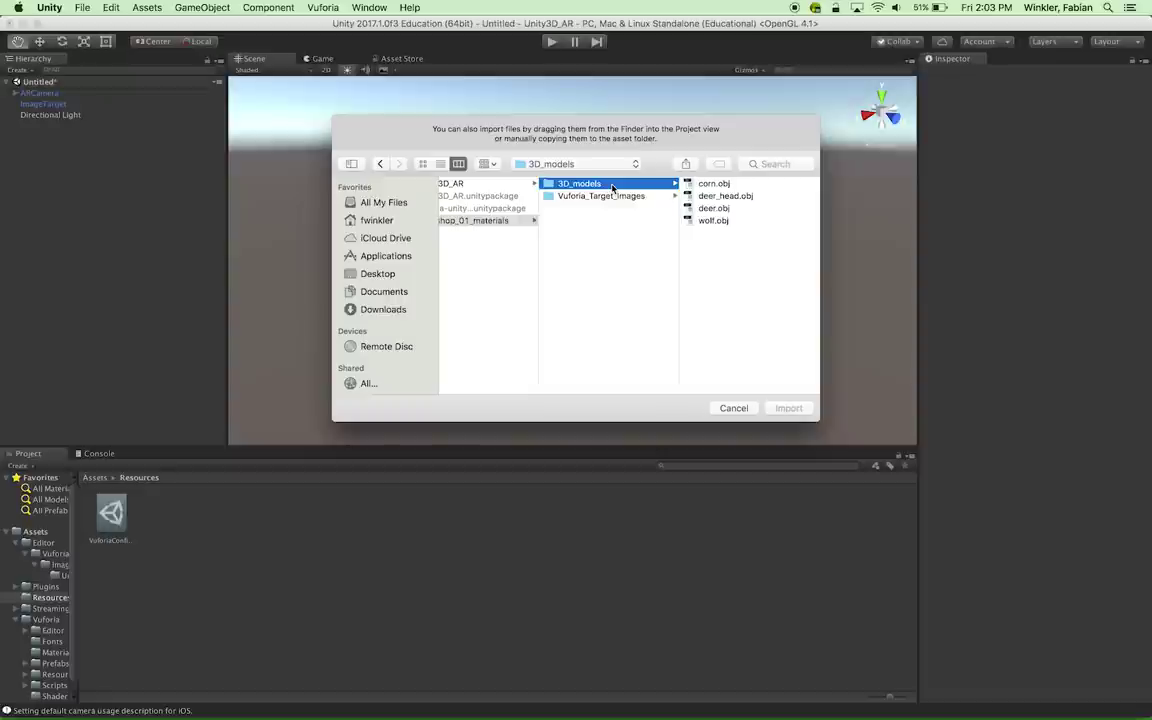
click(714, 184)
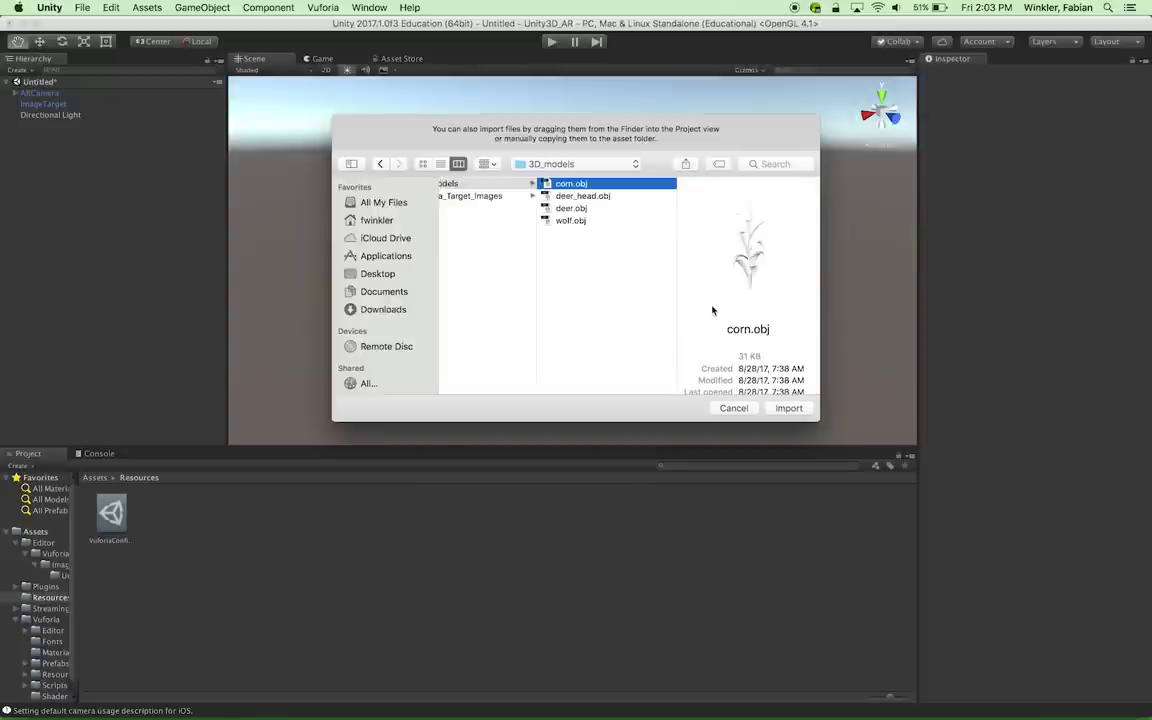
click(789, 409)
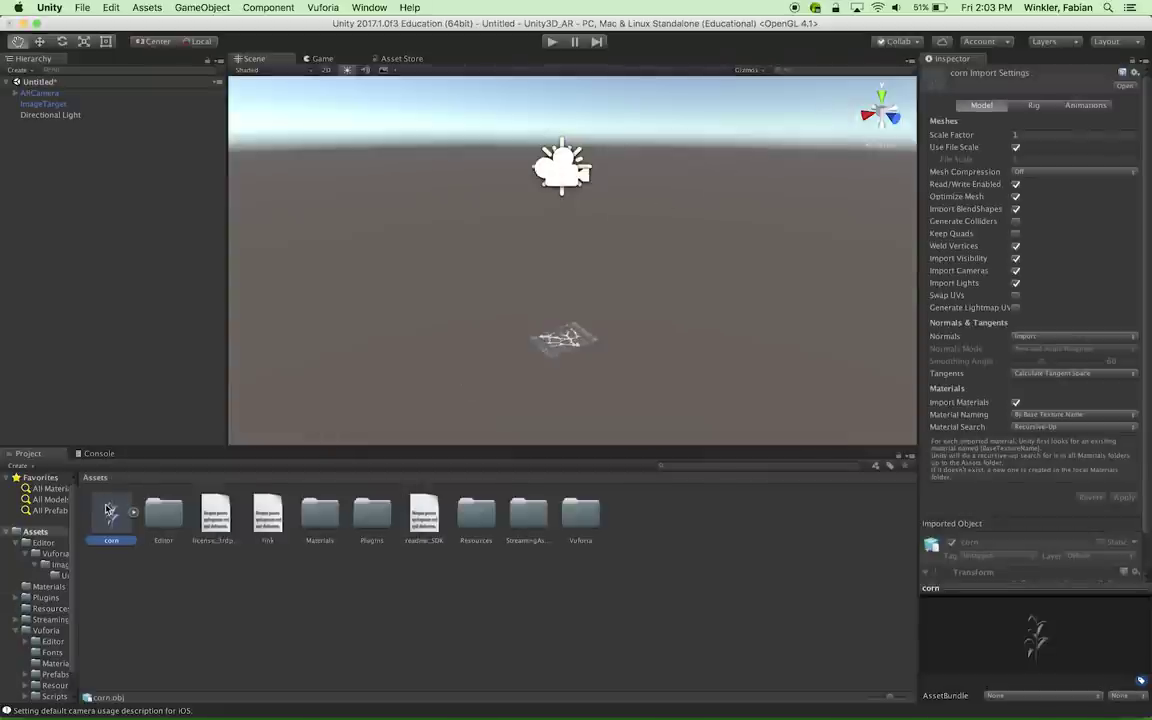
click(117, 582)
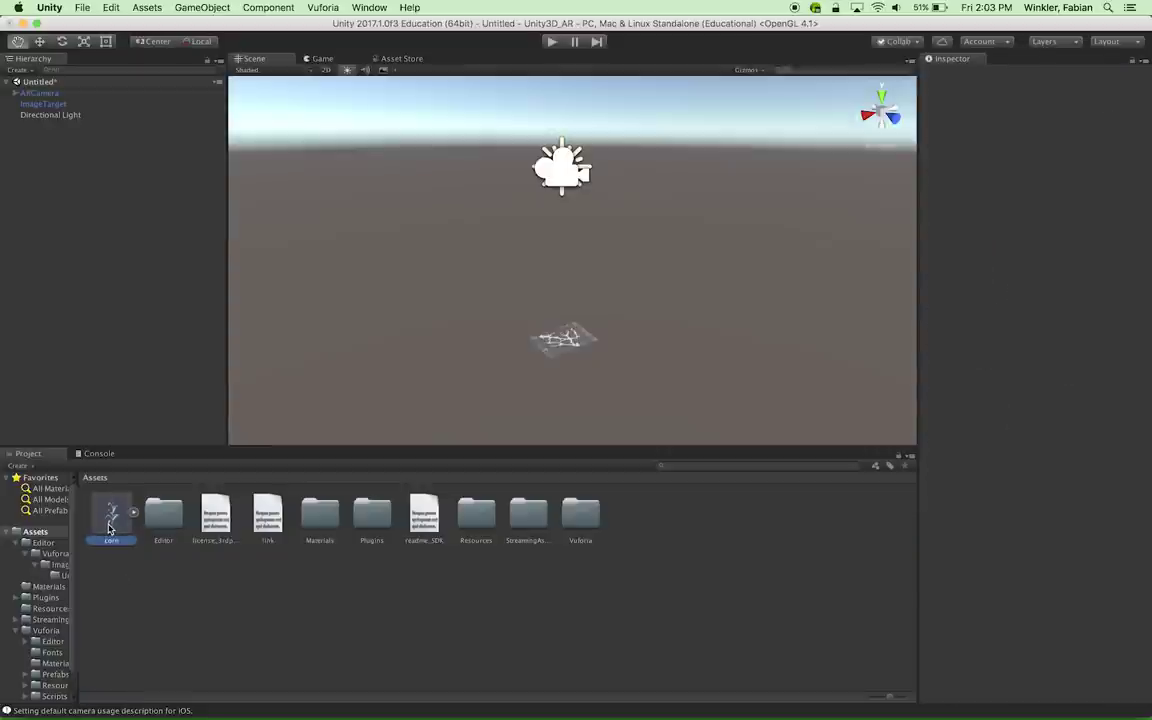
Drag the corn asset into the Scene view above the crosswalk image target
click(110, 526)
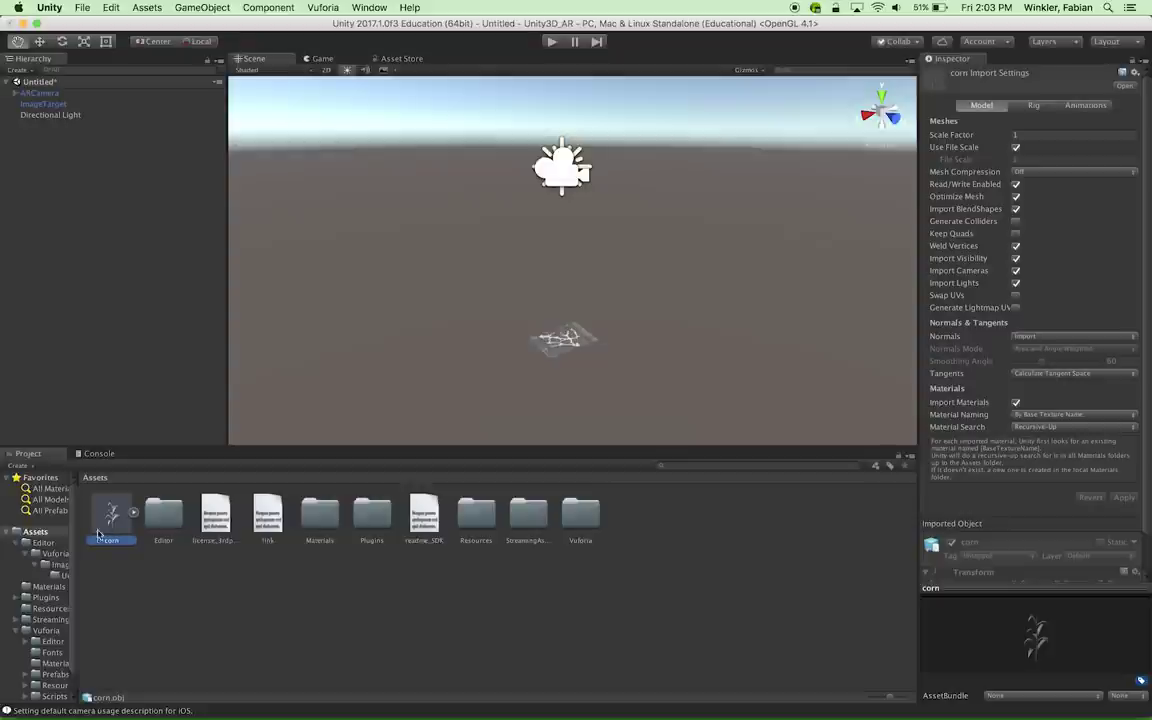
drag(111, 519, 565, 332)
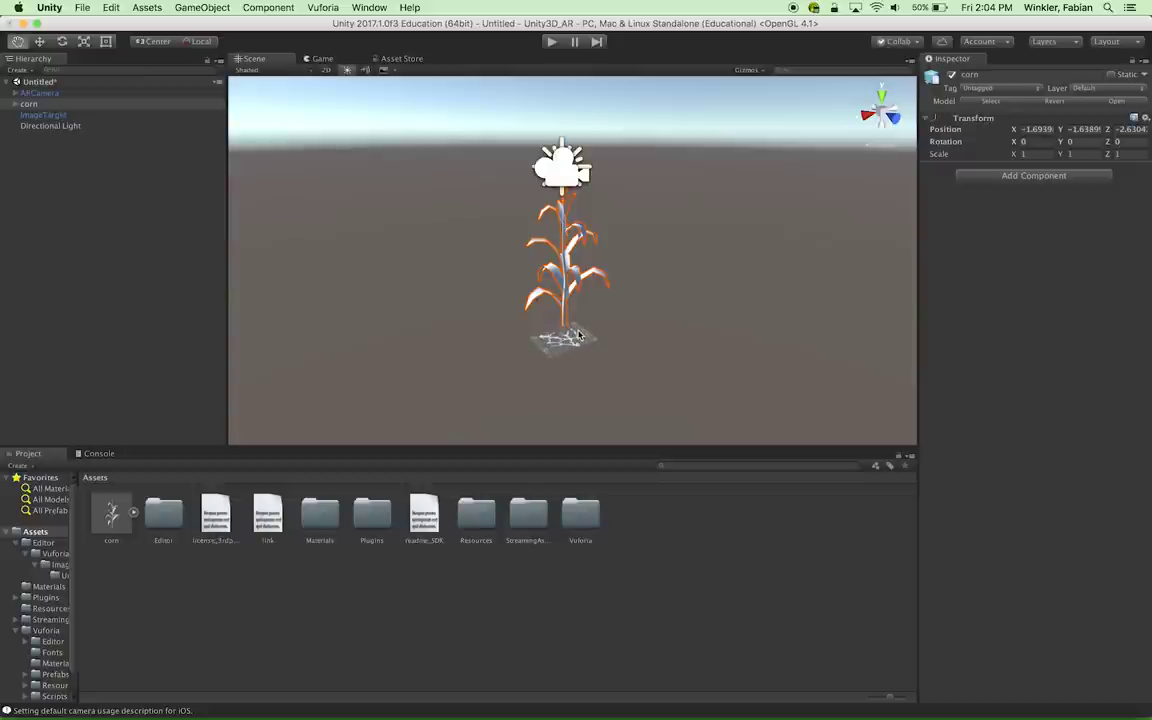
scroll(578, 335, up, 5)
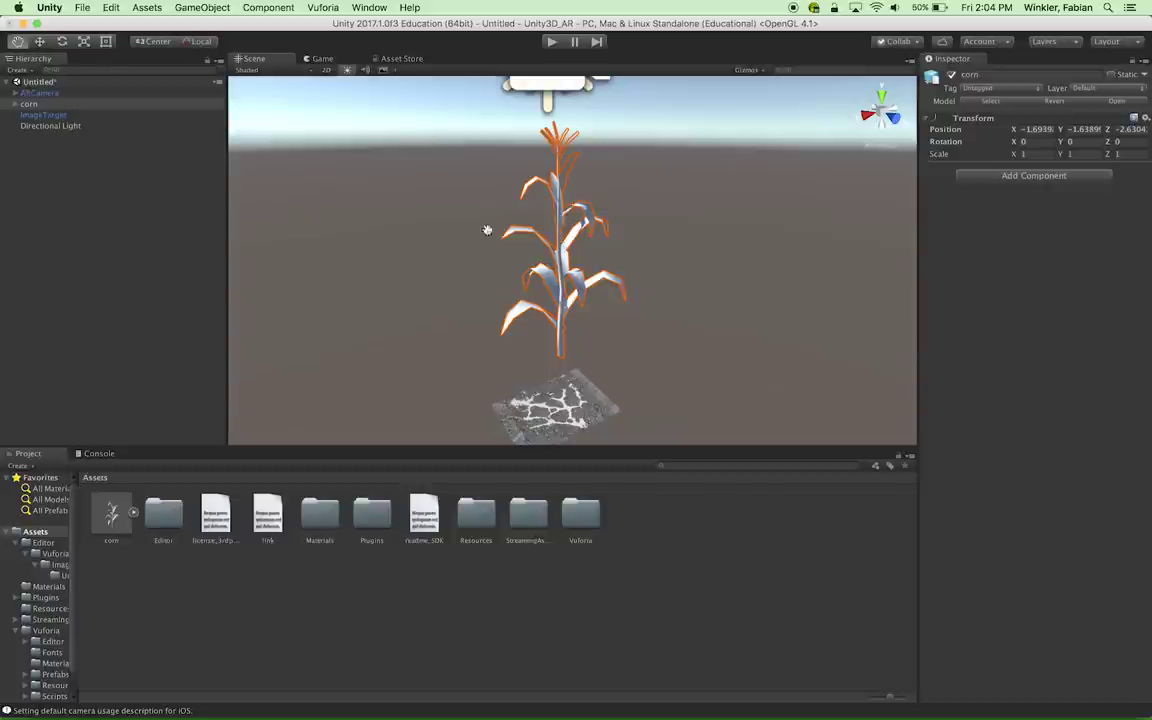
Set the corn's Transform scale to 0.5 on X, Y and Z
click(30, 105)
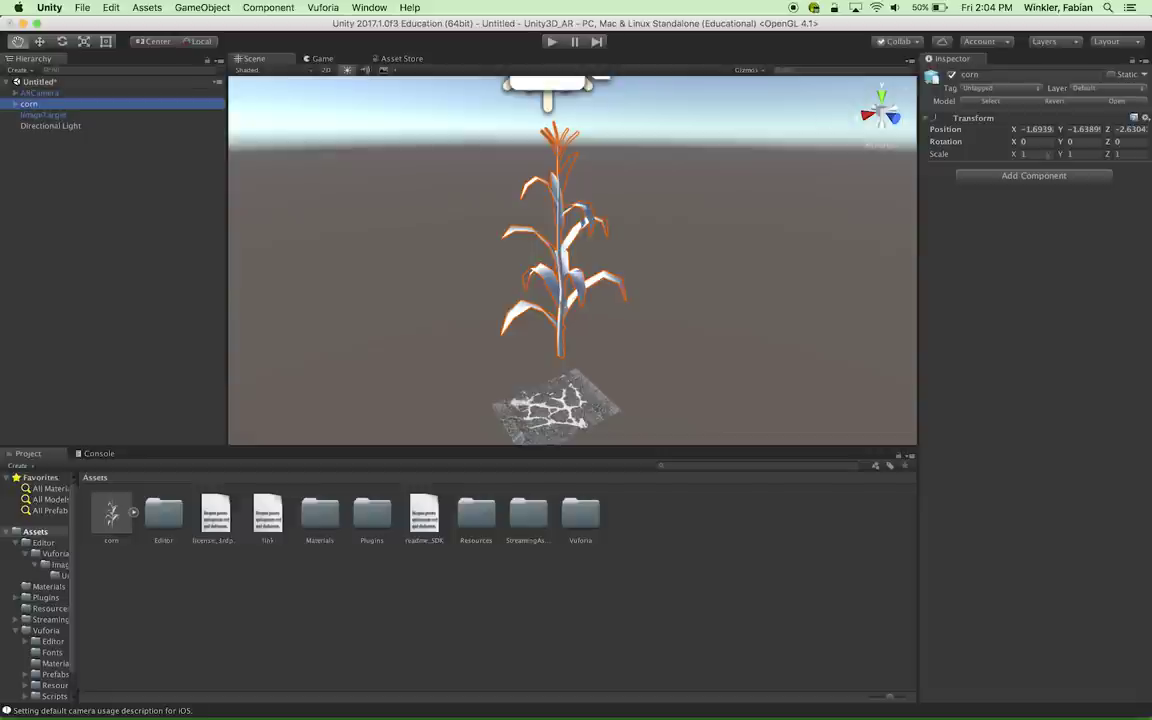
click(1012, 155)
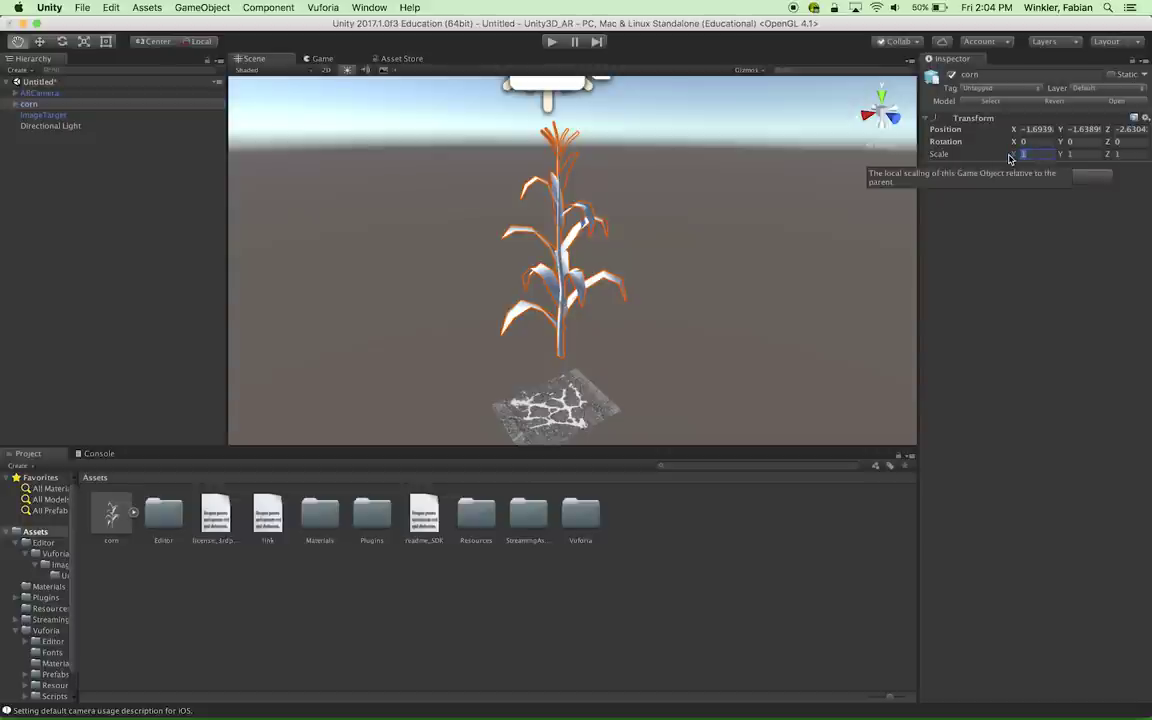
text(0.5)
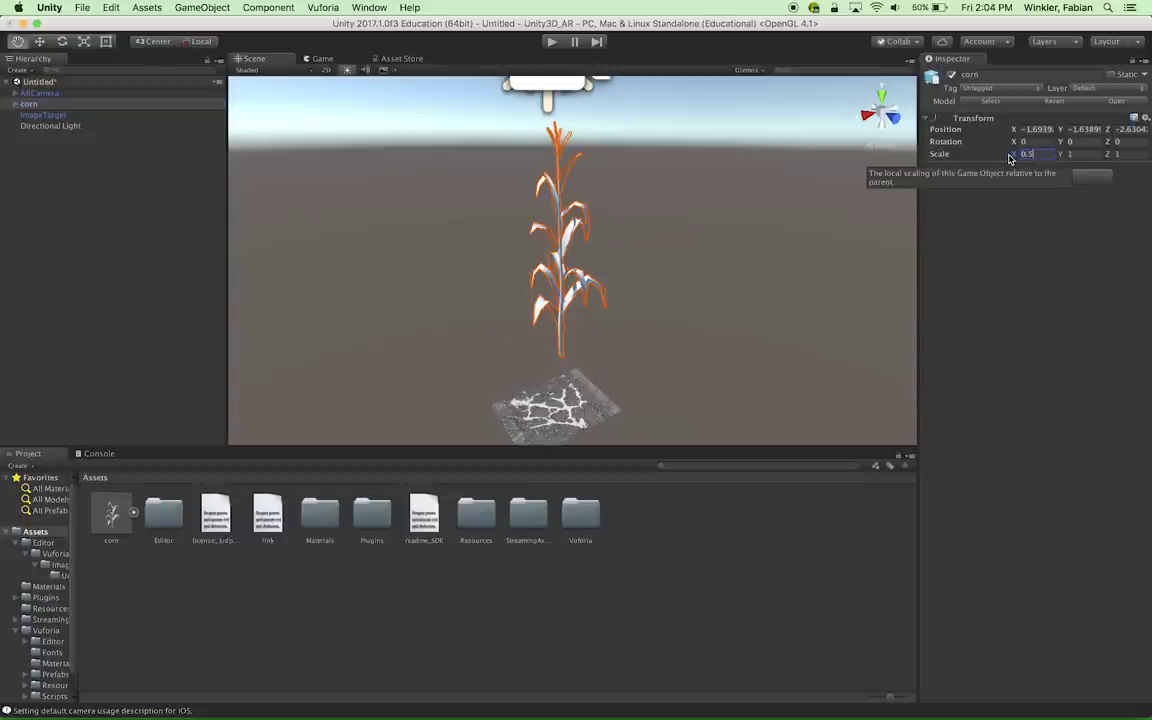
click(1062, 155)
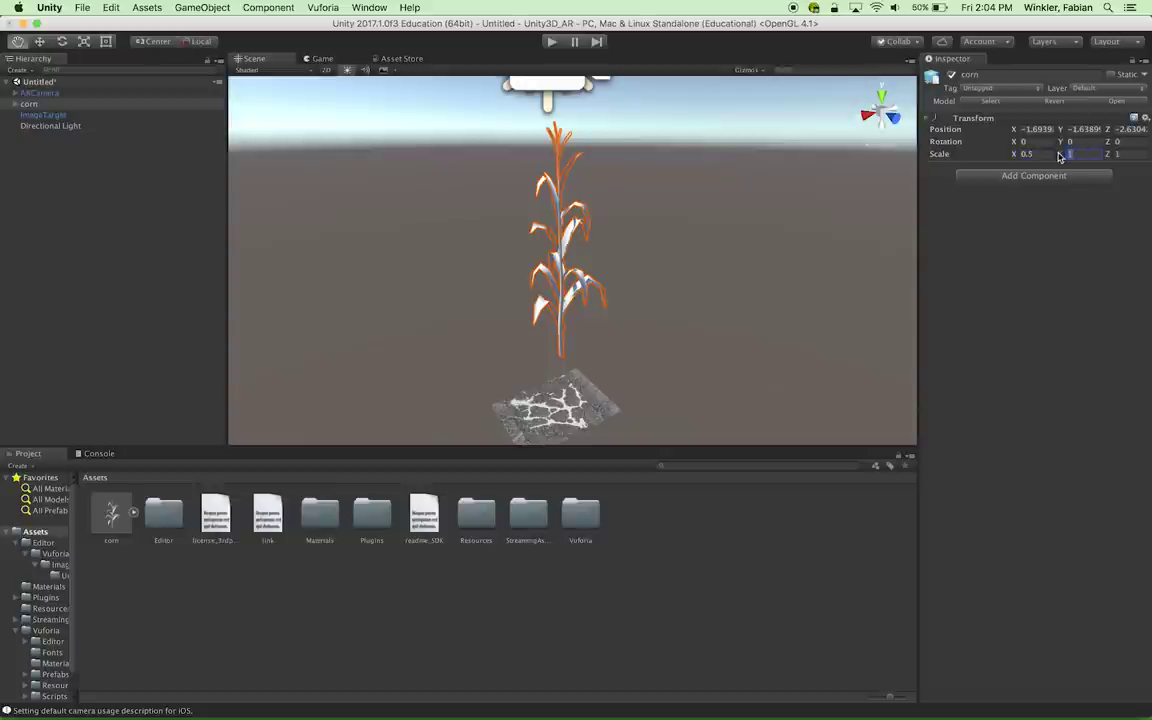
text(0)
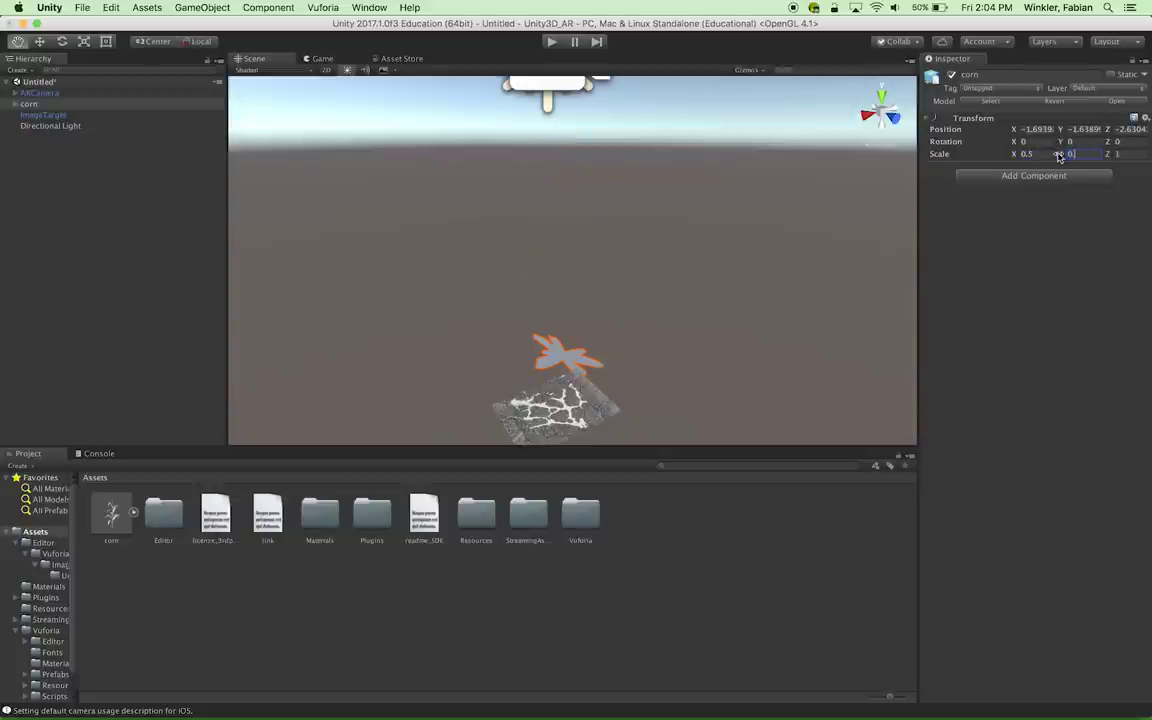
text(.5)
key(Tab)
text(0.5)
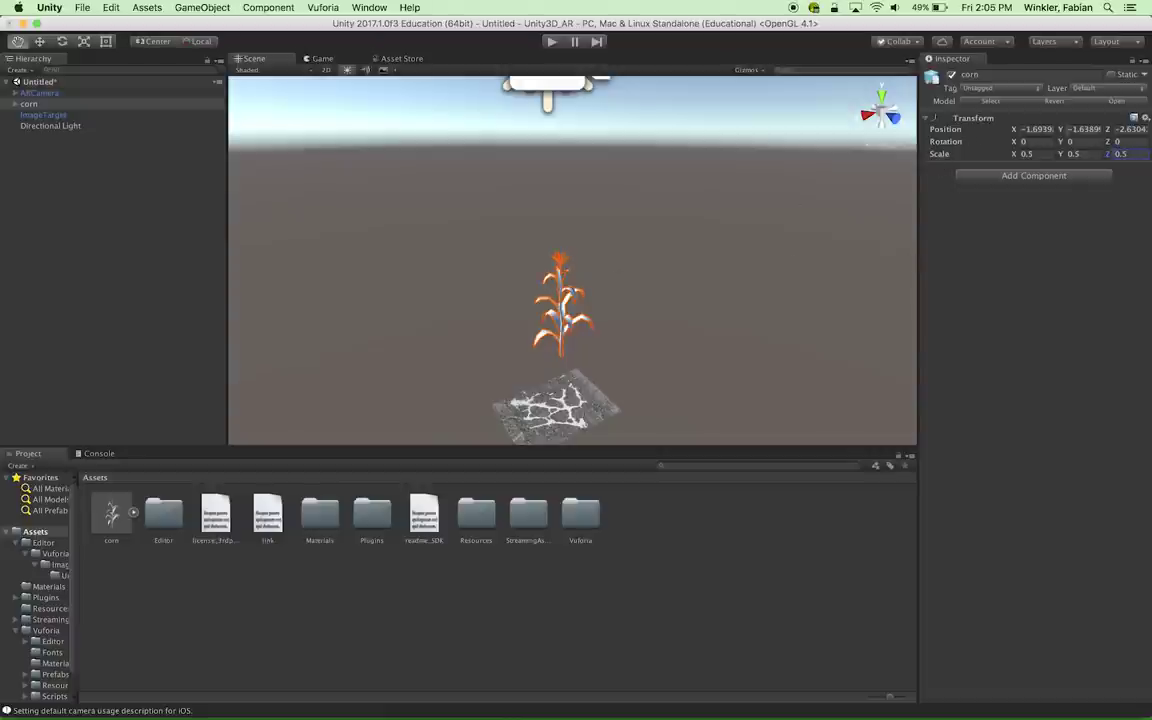
Set the corn's position to 0, 0, 0
click(1035, 129)
text(0)
key(Tab)
text(0)
key(Tab)
text(0)
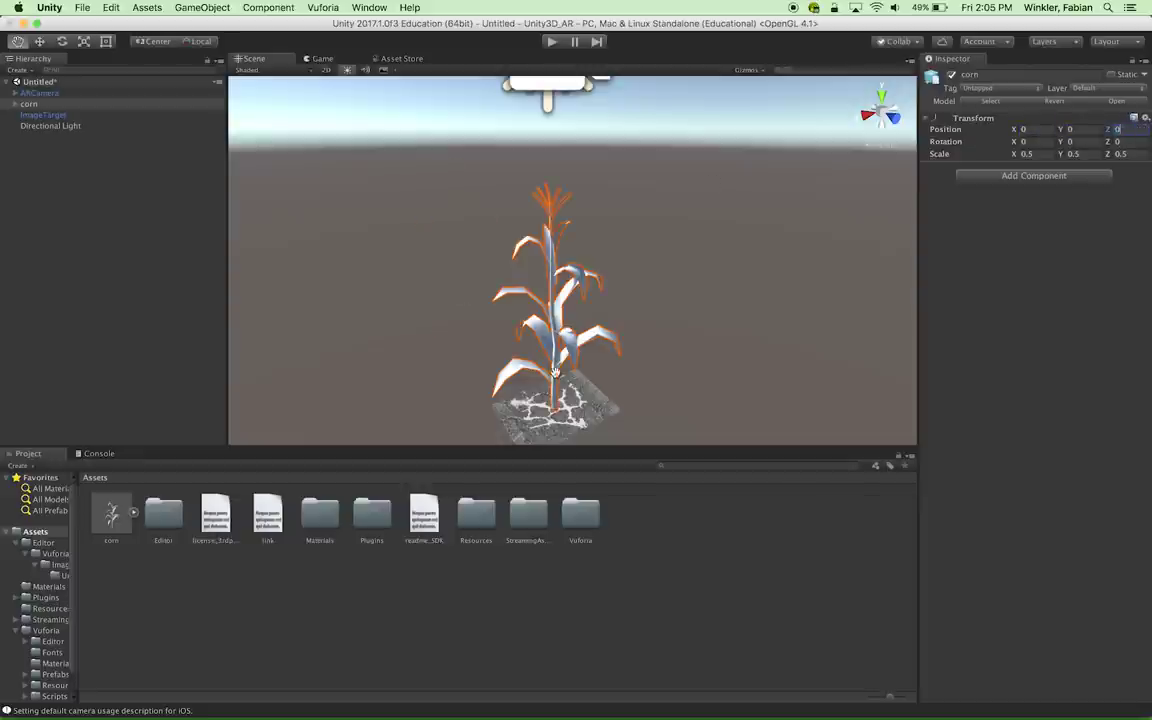
scroll(562, 320, up, 5)
Nudge the corn with the Move tool to position 0.277, 0, 0.084, then orbit to check it
scroll(567, 300, up, 2)
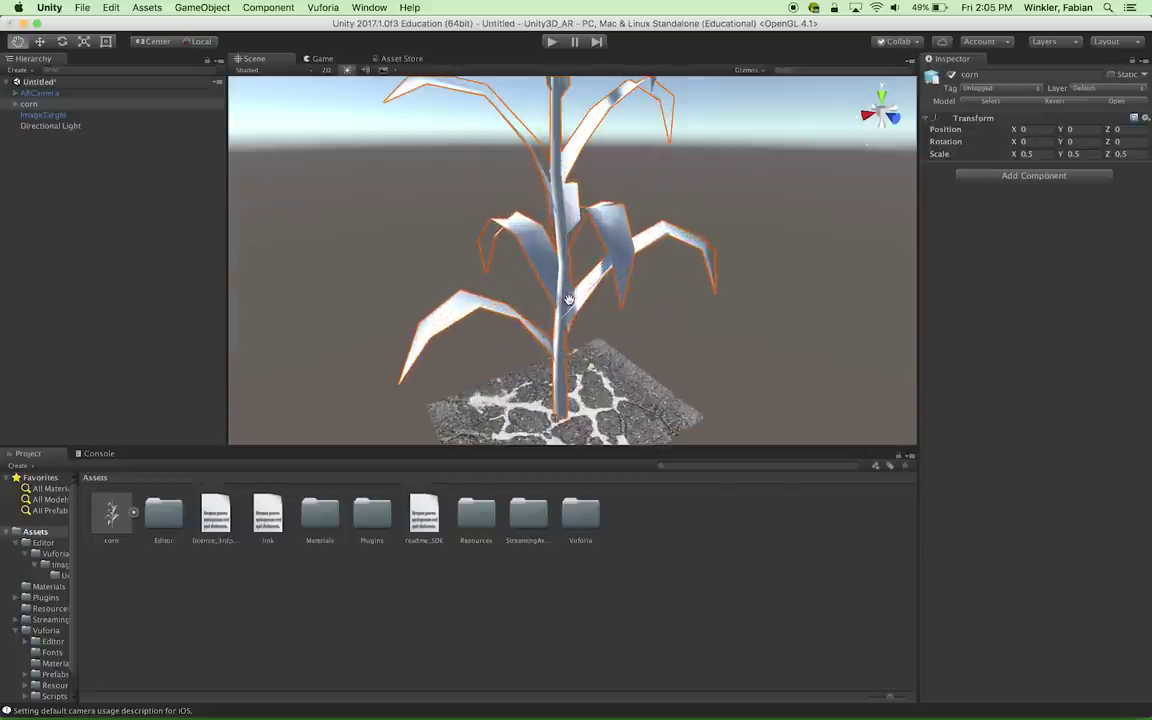
scroll(566, 331, up, 2)
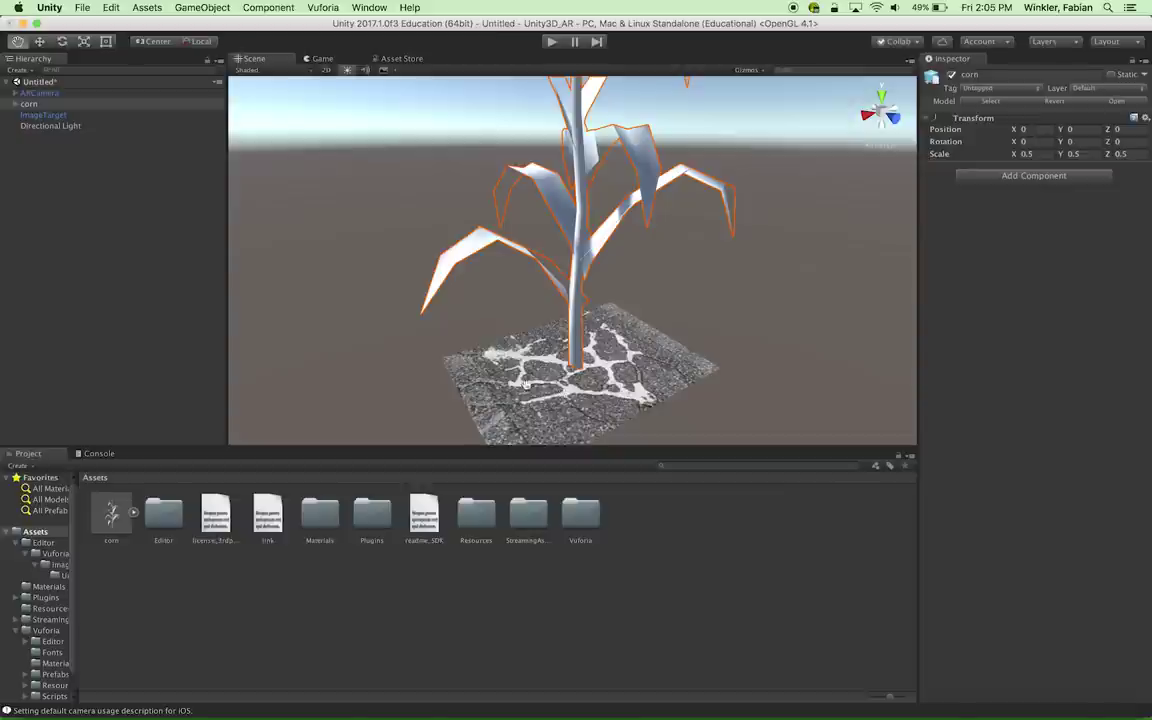
click(40, 42)
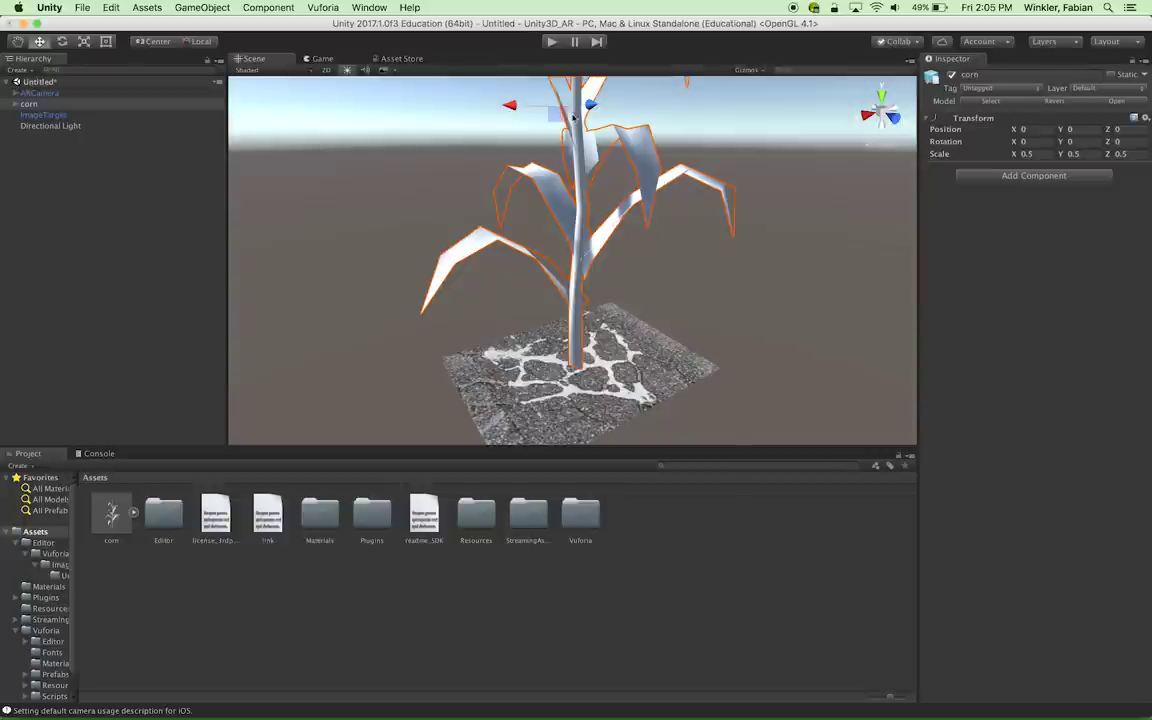
drag(589, 104, 510, 101)
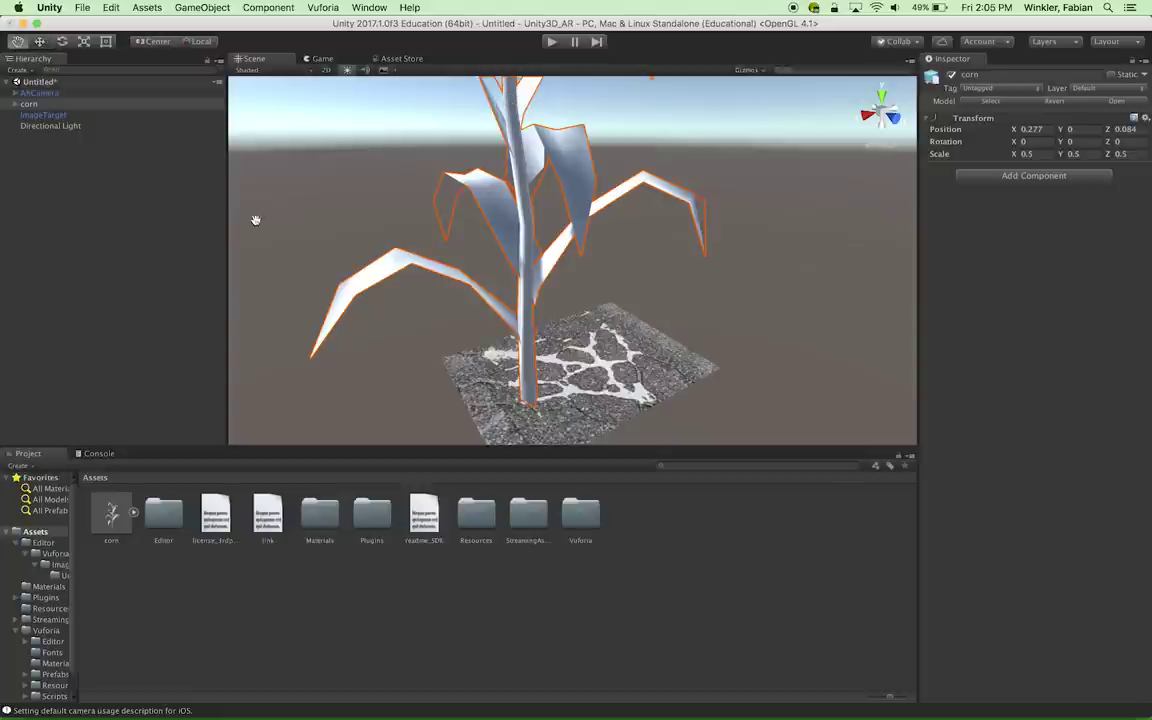
alt+drag(373, 266, 319, 363)
alt+drag(577, 343, 596, 327)
alt+drag(508, 361, 640, 340)
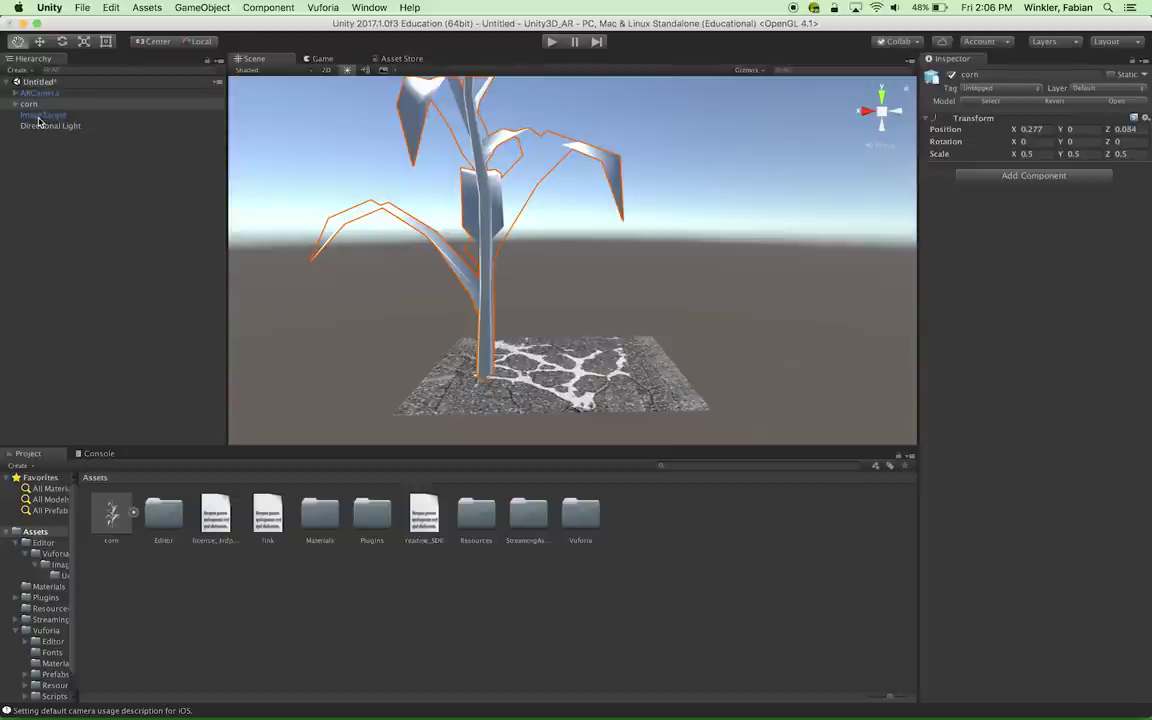
Parent corn under ImageTarget and run Play mode to test webcam tracking
drag(29, 108, 38, 119)
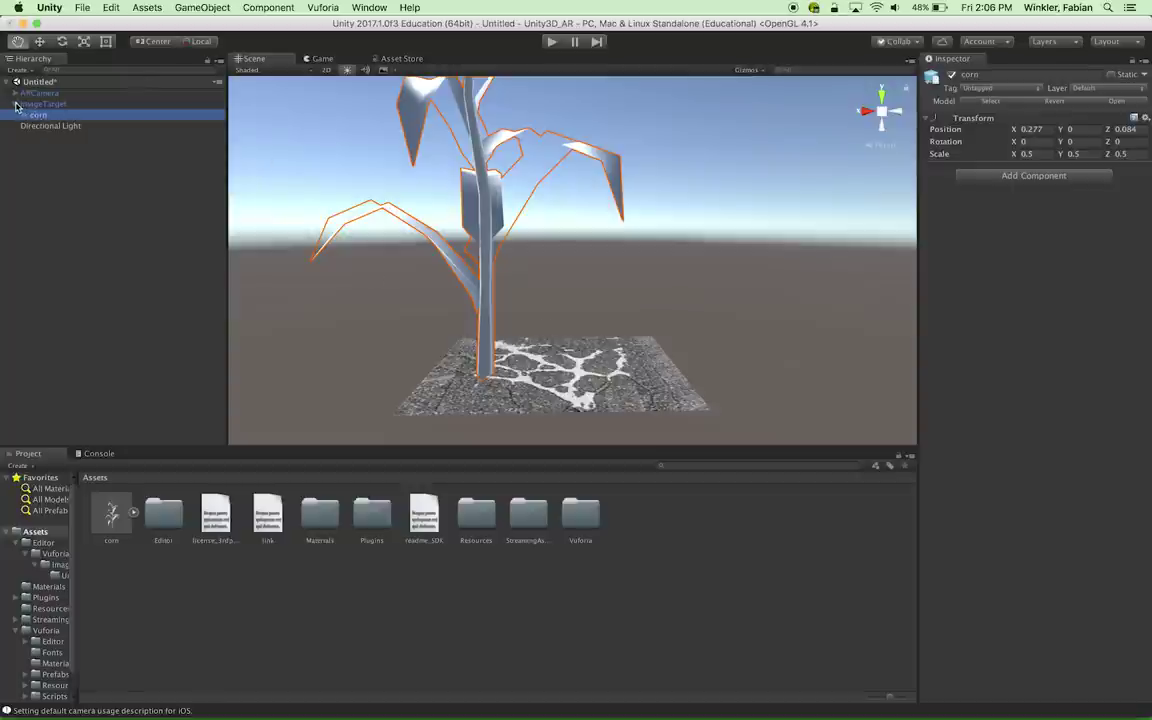
click(15, 105)
click(15, 105)
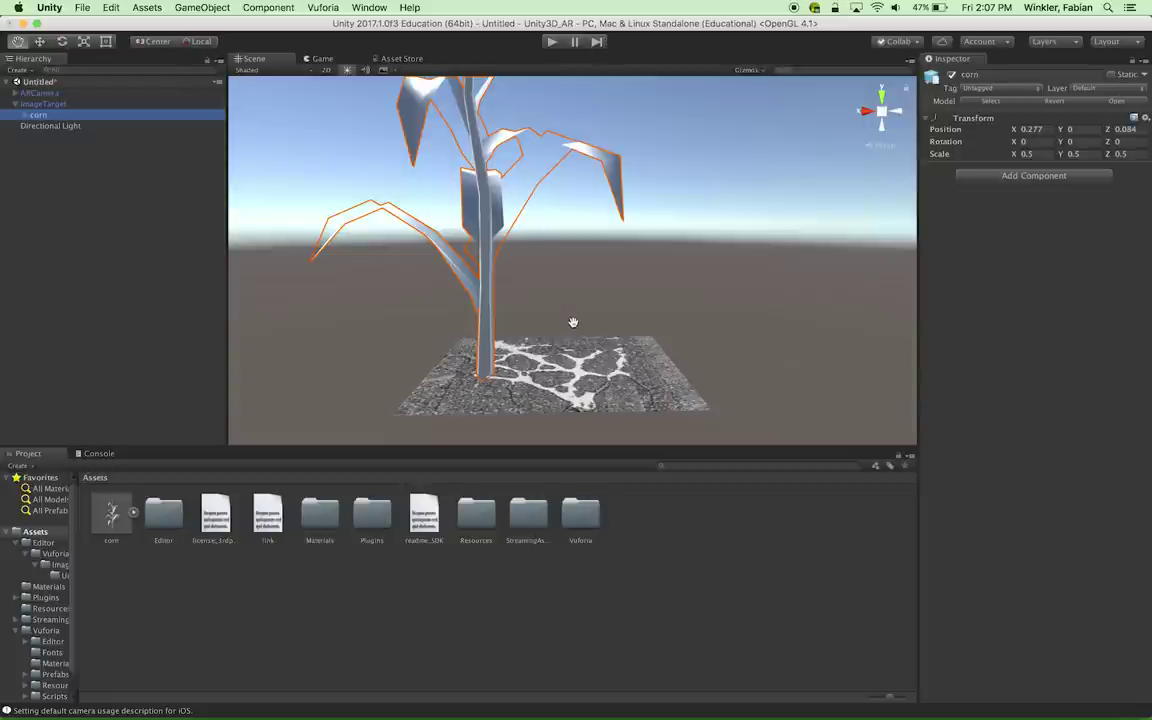
click(551, 42)
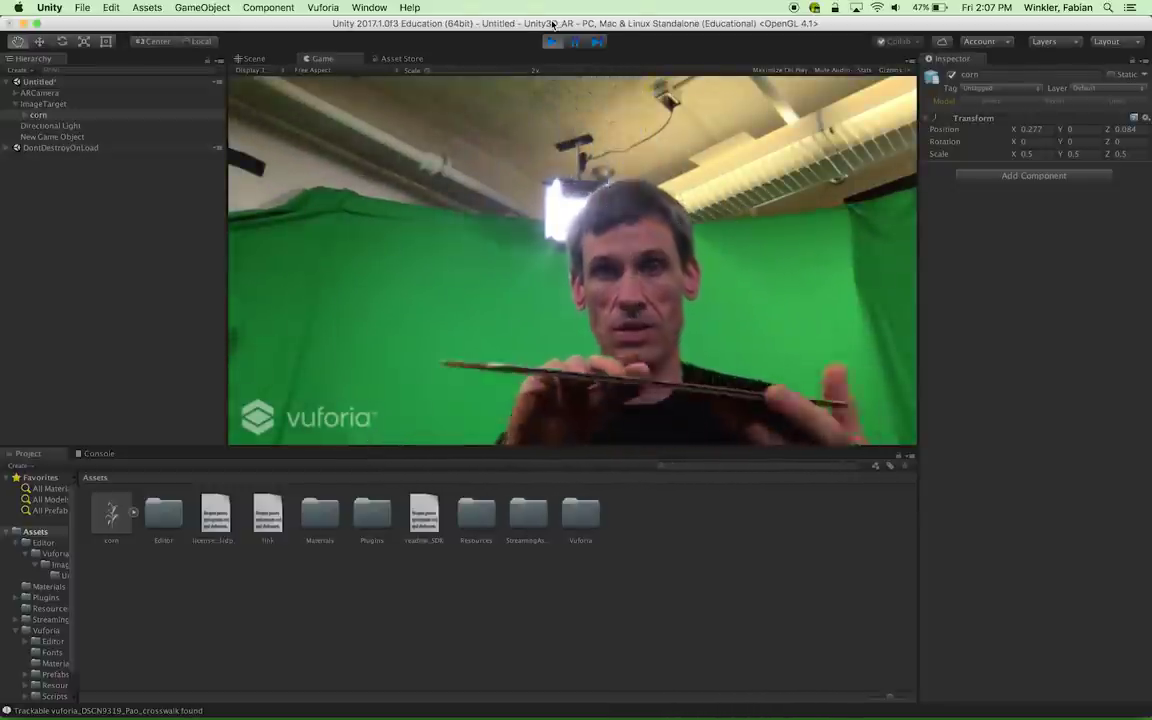
Stop Play mode and return to scene editing
click(556, 41)
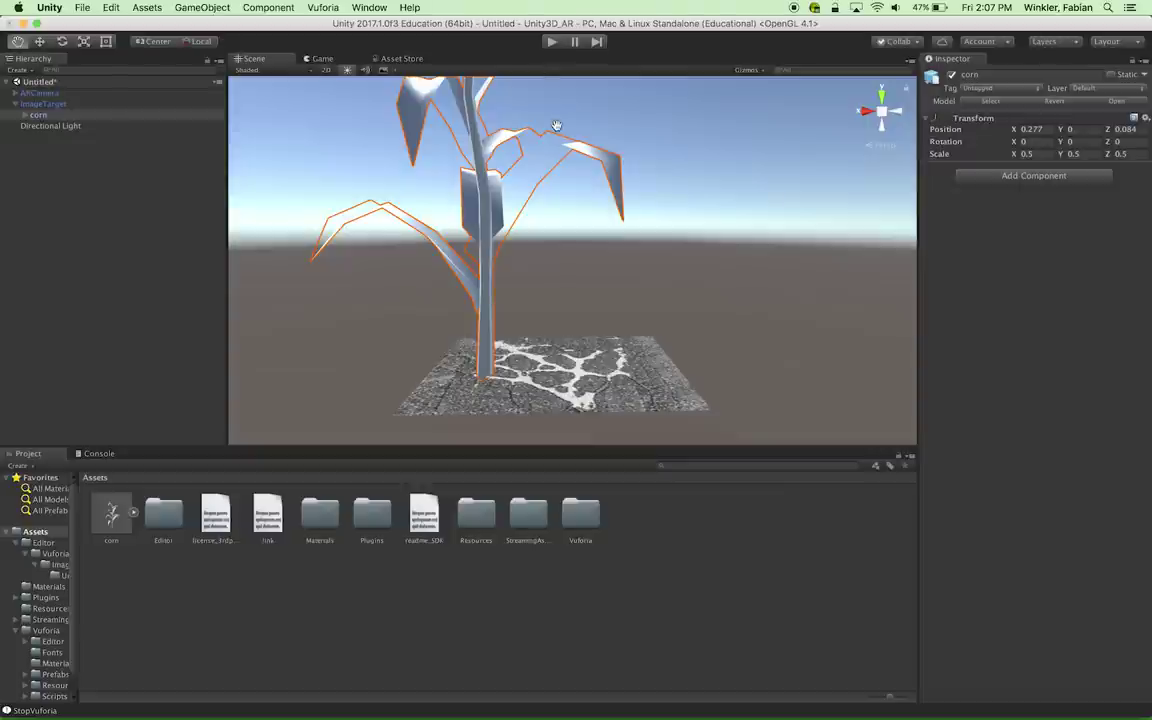
scroll(555, 248, down, 5)
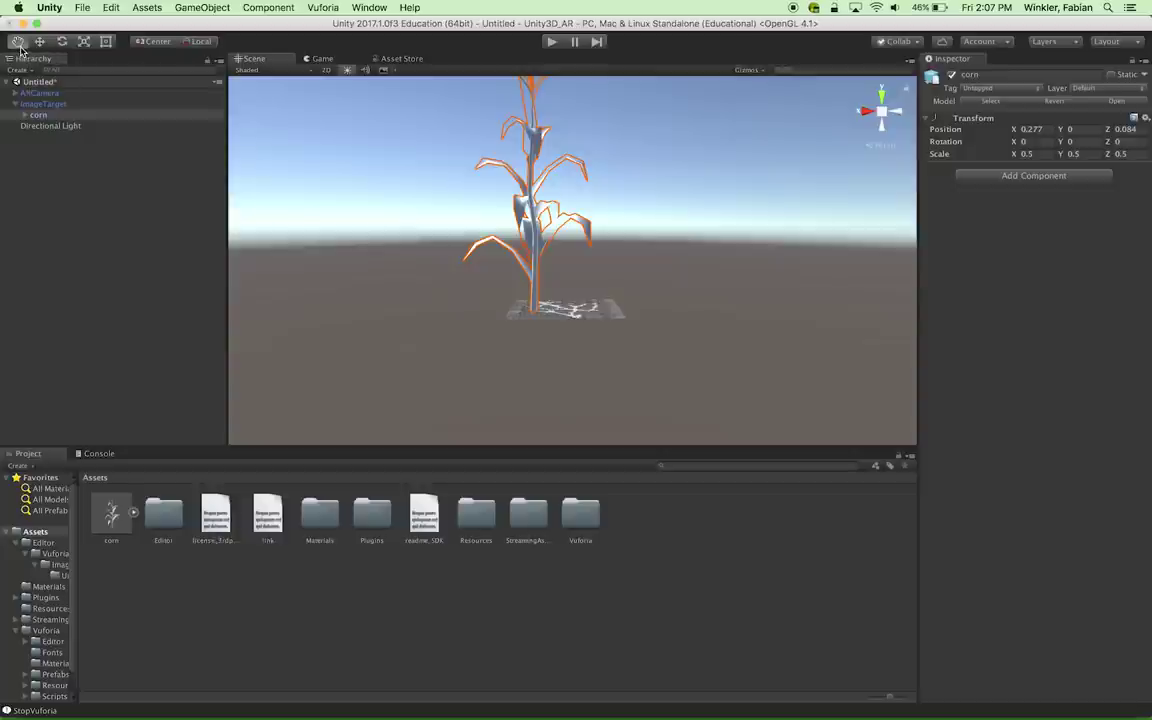
alt+drag(555, 285, 429, 321)
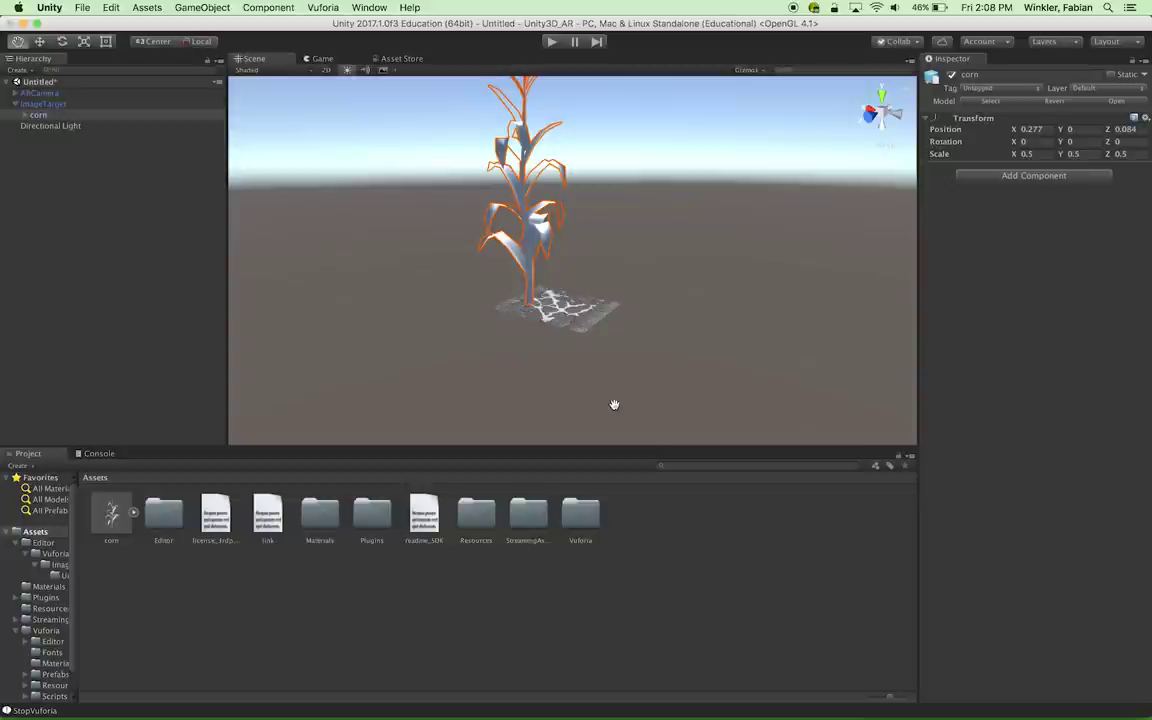
Add a second ImageTarget prefab and place it beside the first at 0, 0, -1.216
double_click(581, 515)
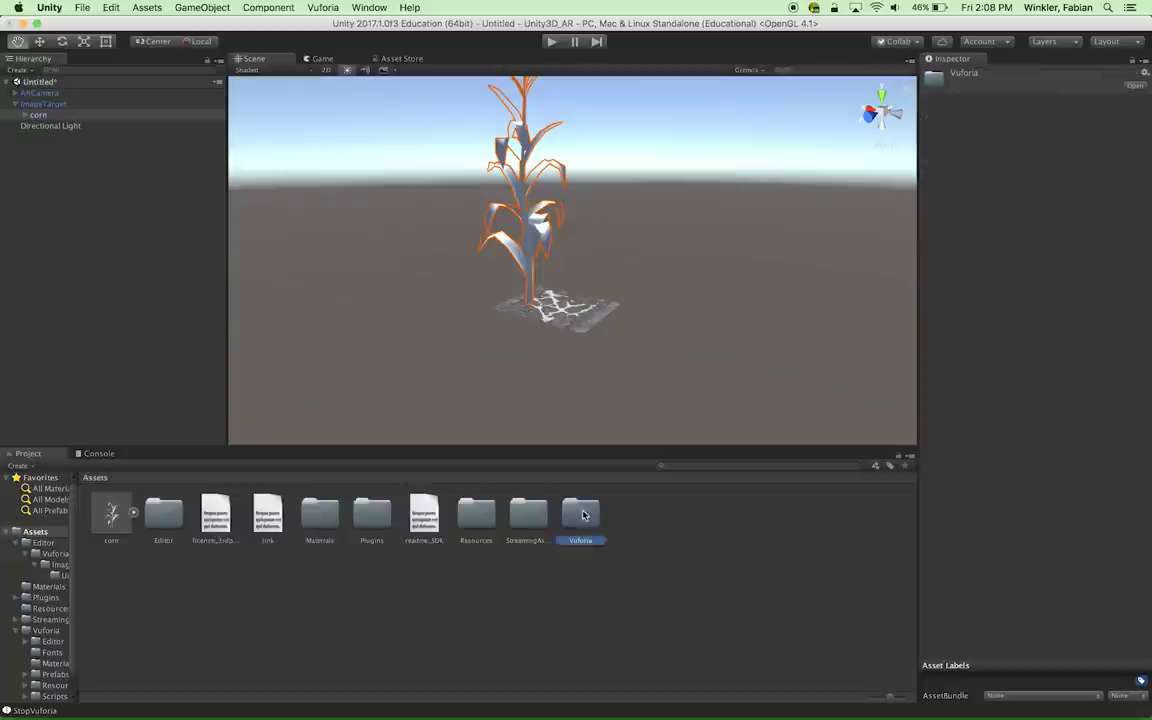
double_click(267, 515)
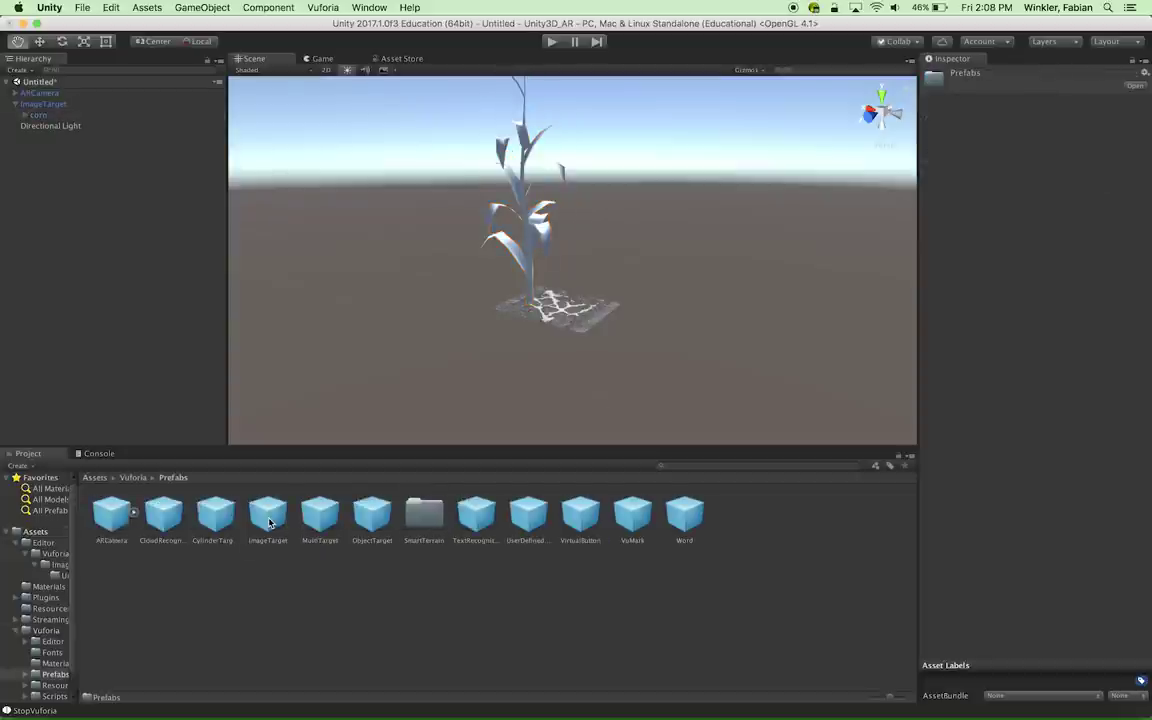
drag(266, 517, 607, 270)
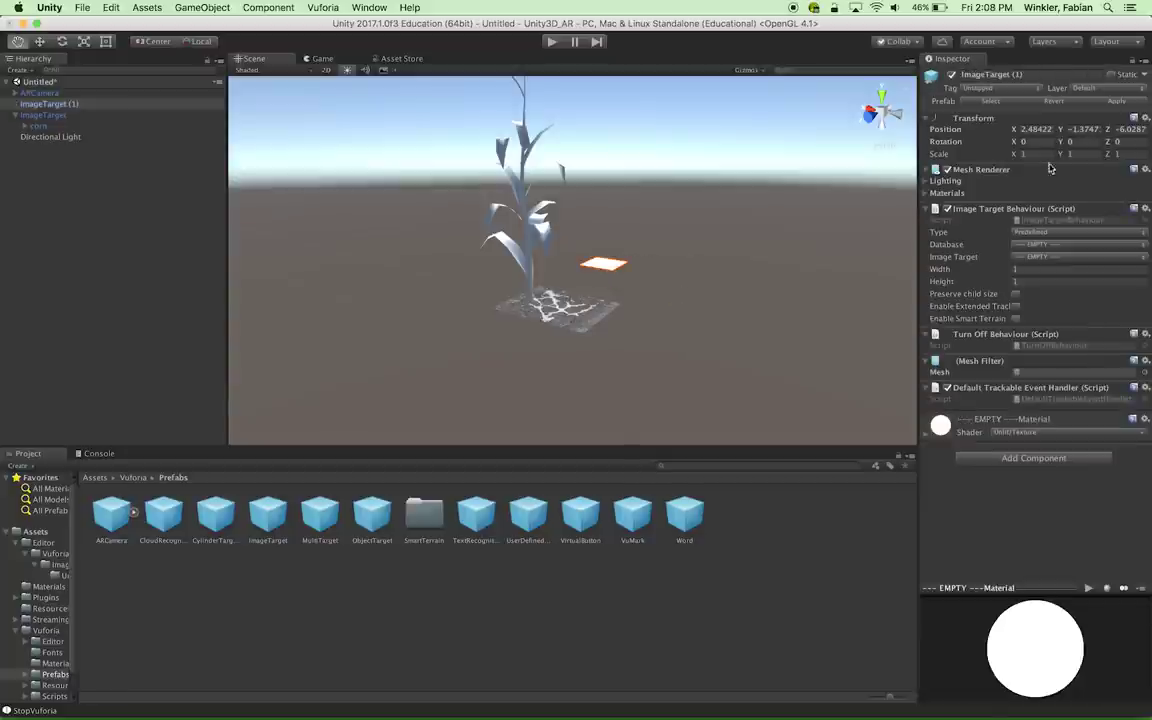
click(1036, 129)
text(0)
key(Tab)
text(0)
text(0)
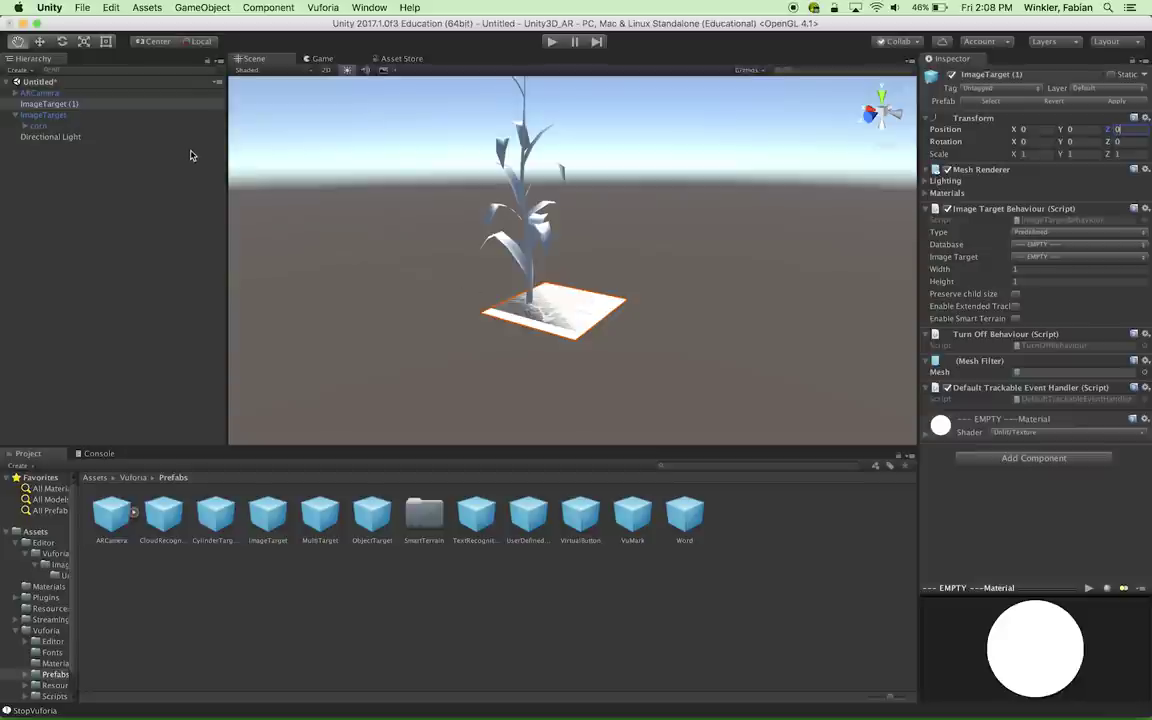
click(40, 41)
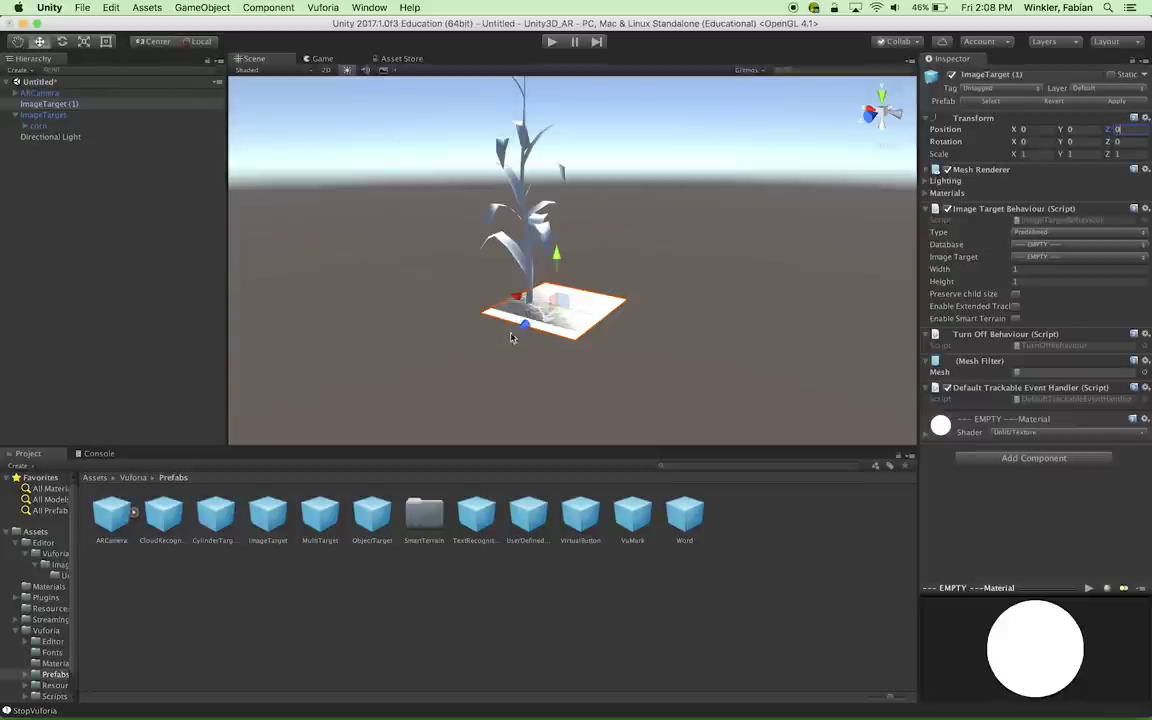
drag(523, 325, 580, 289)
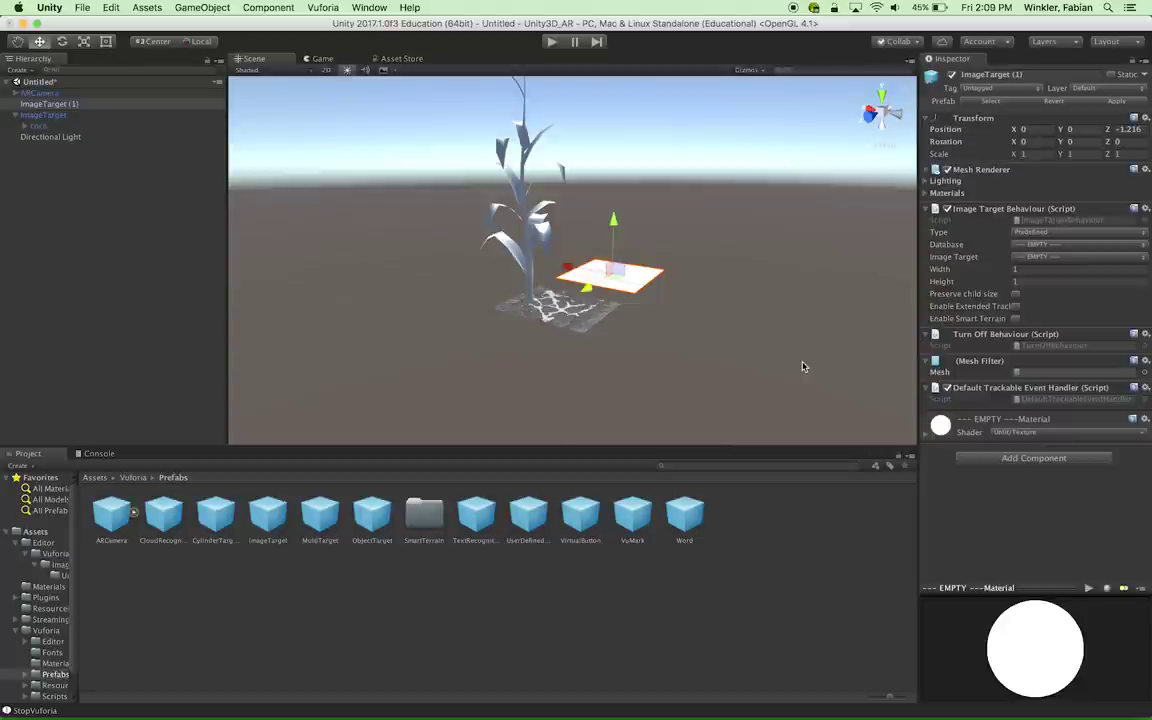
Set ImageTarget (1)'s database to Unity3D_AR and its image to vuforia_DSCN9334_Pao_lot_01
click(1016, 249)
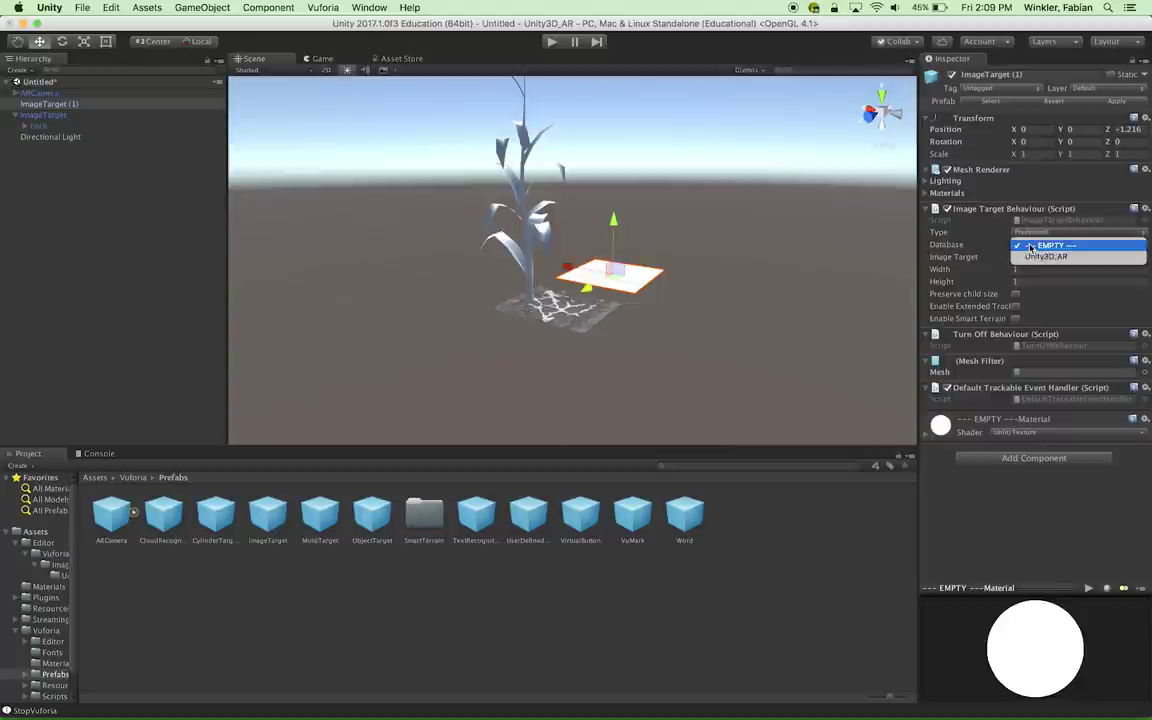
click(1032, 256)
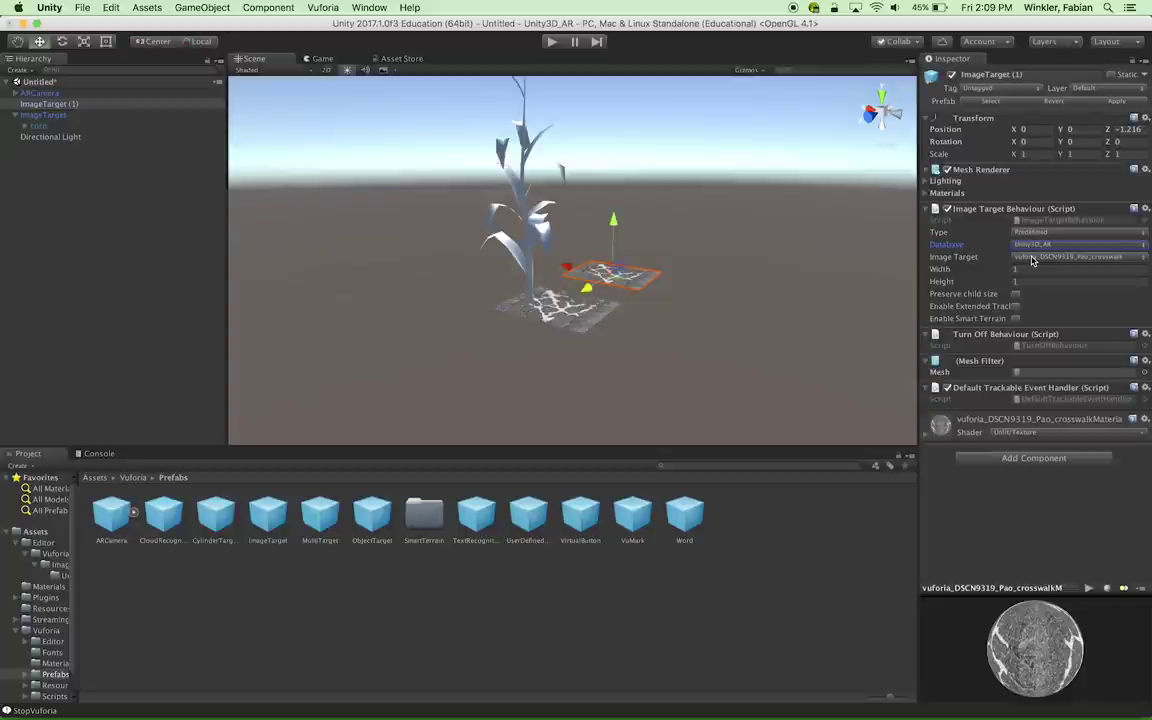
click(1035, 258)
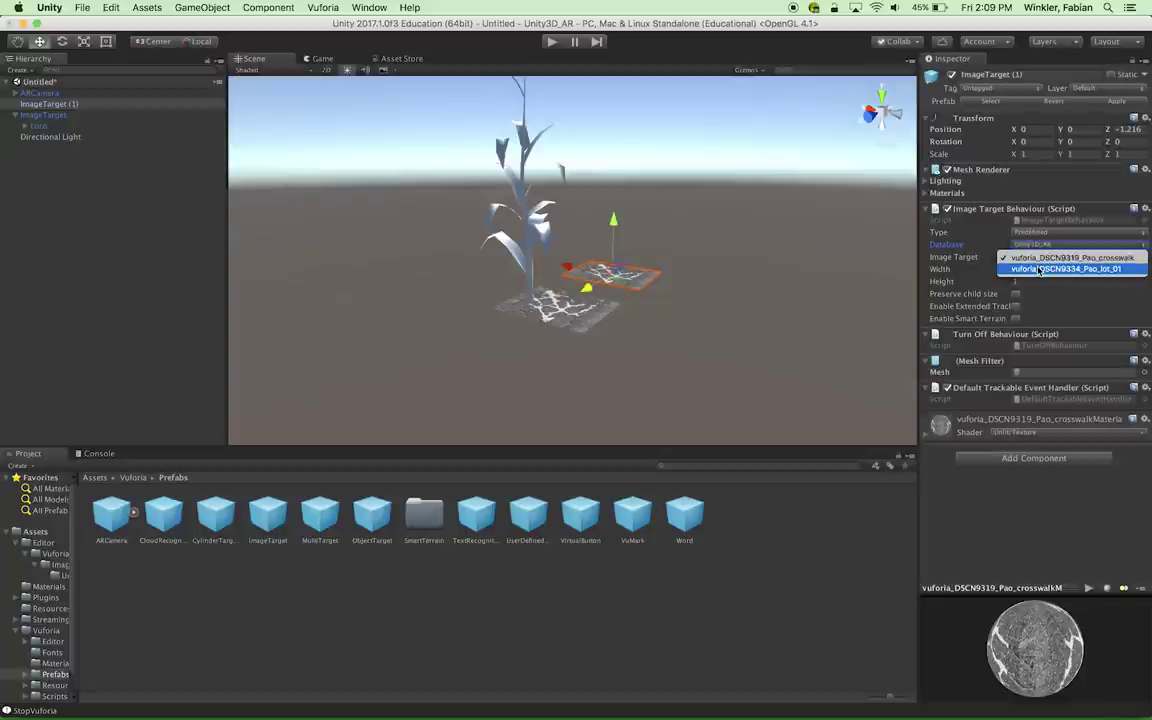
click(1040, 270)
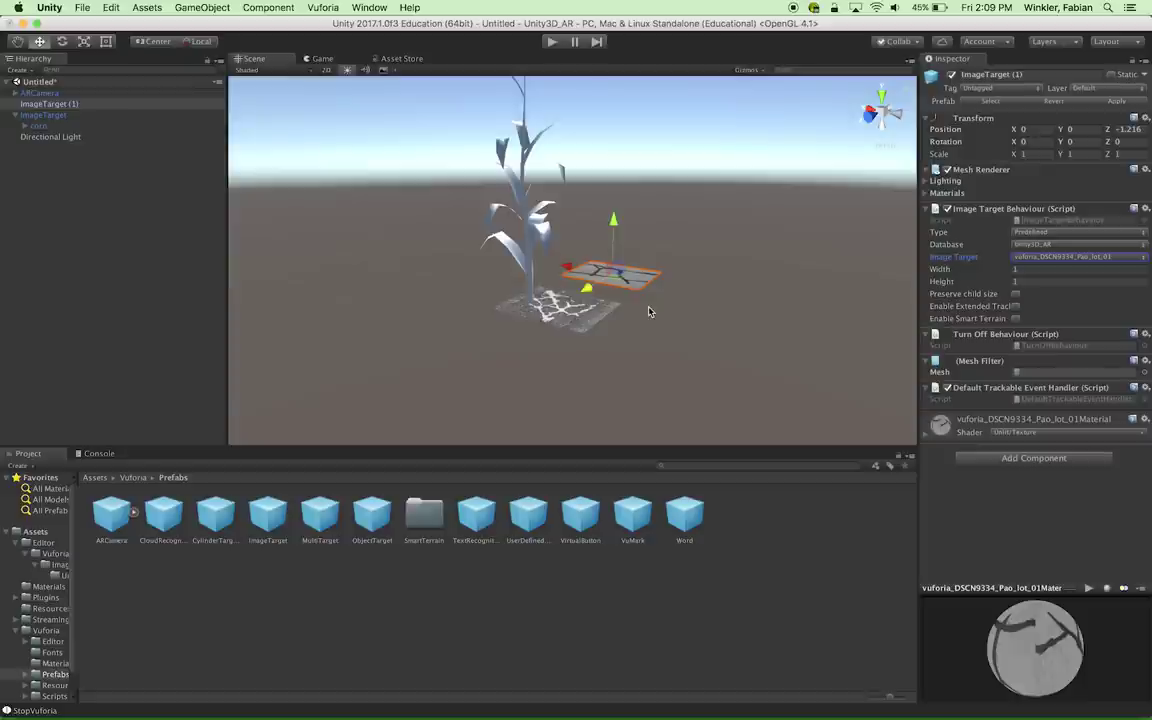
Add another corn to the scene and set its position to 0, 0, 0
click(94, 477)
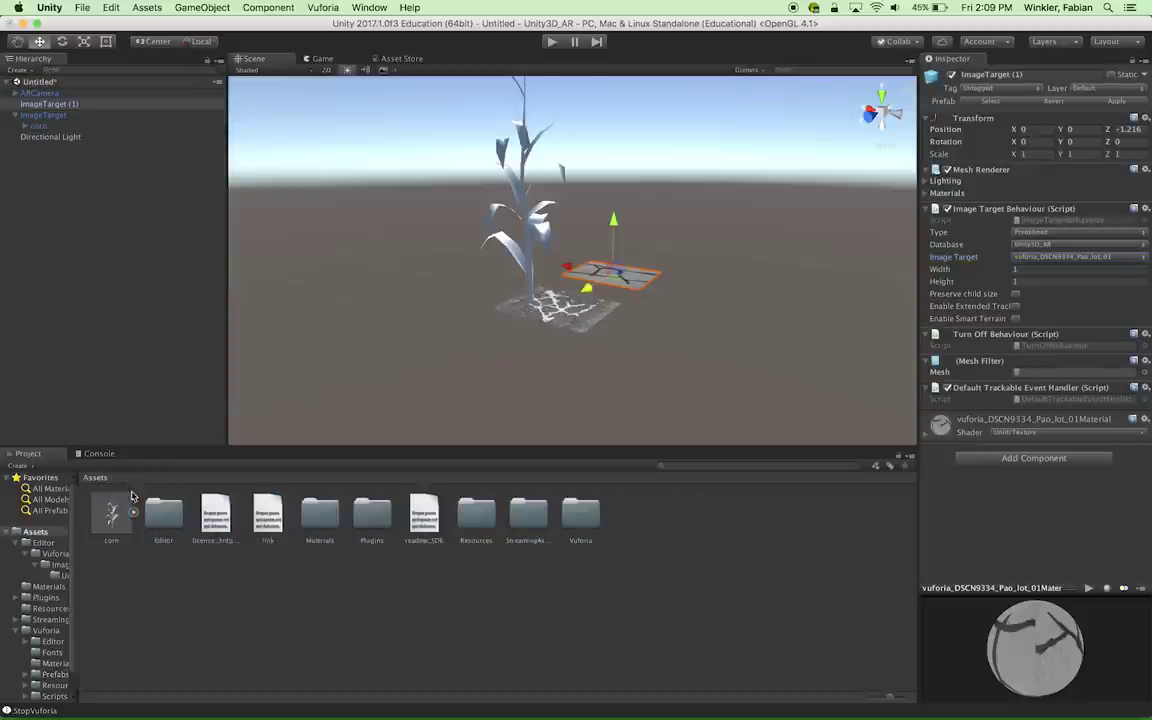
drag(111, 525, 614, 270)
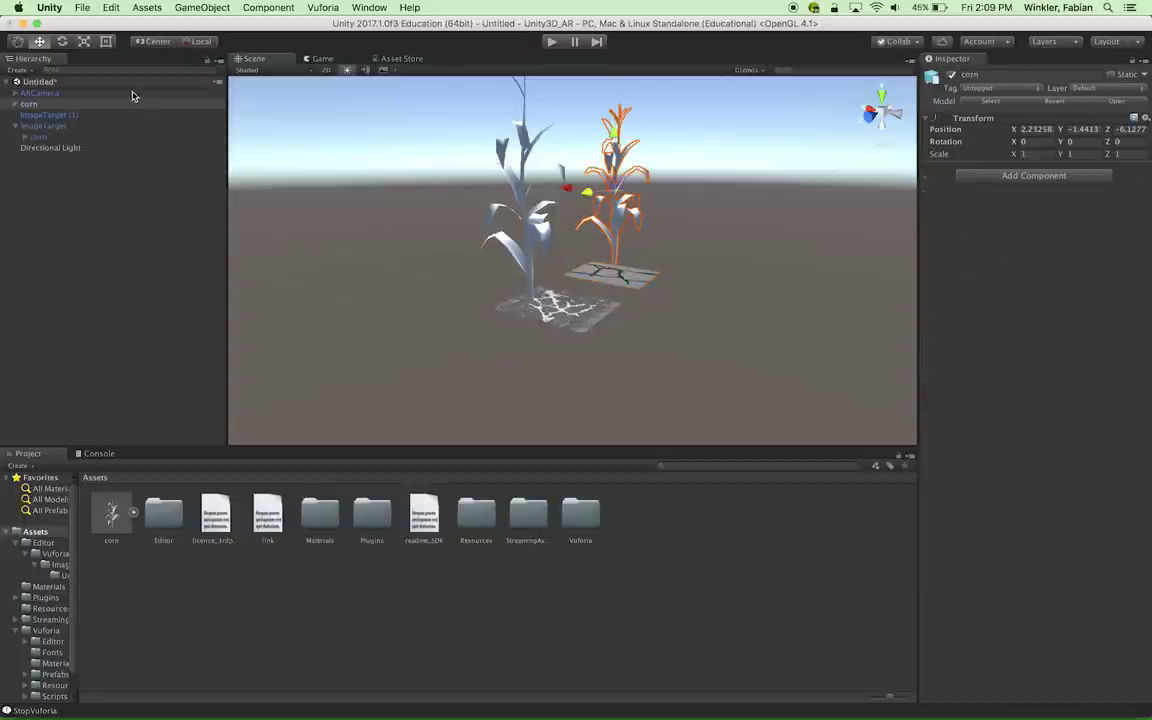
click(18, 42)
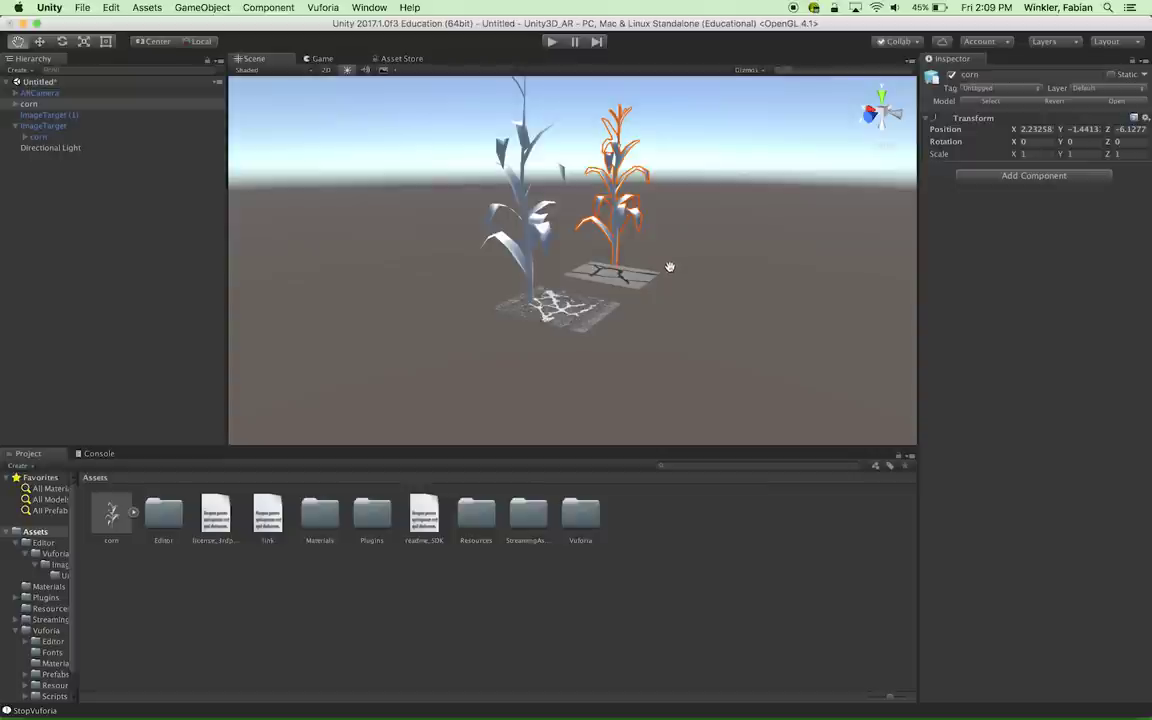
alt+drag(702, 275, 532, 292)
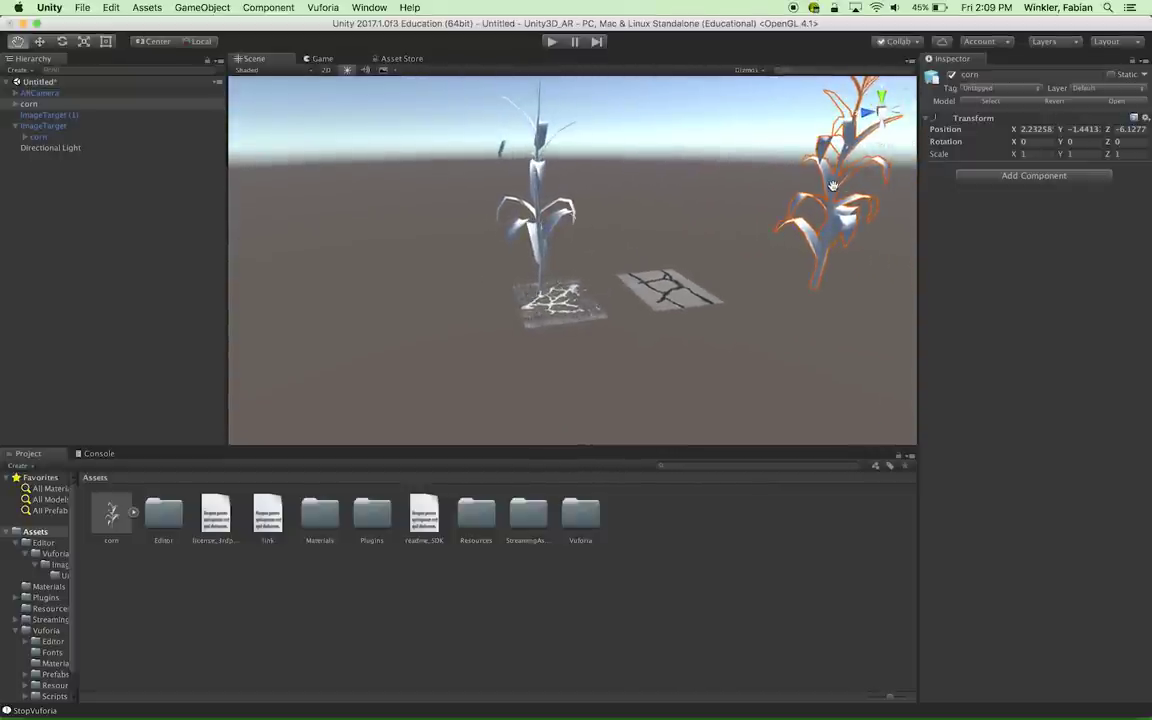
click(1036, 129)
text(0)
key(Tab)
text(0)
key(Tab)
text(0)
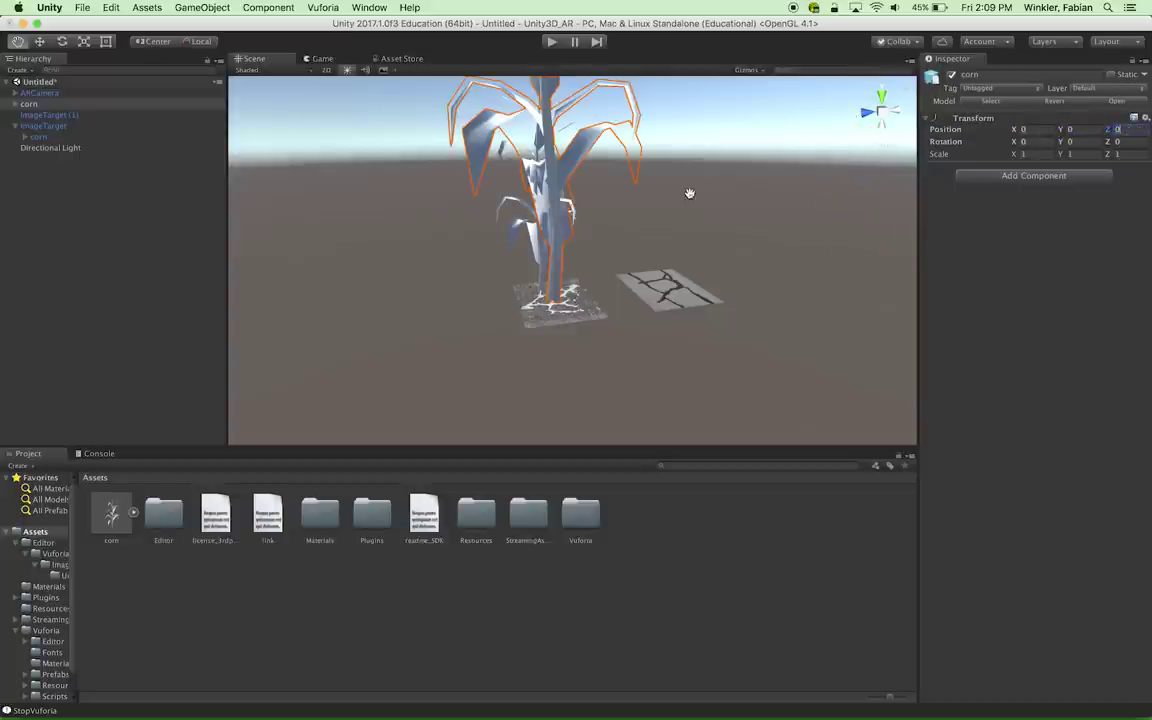
Scale the second corn to 0.25 on X, Y and Z
click(1024, 154)
text(0.)
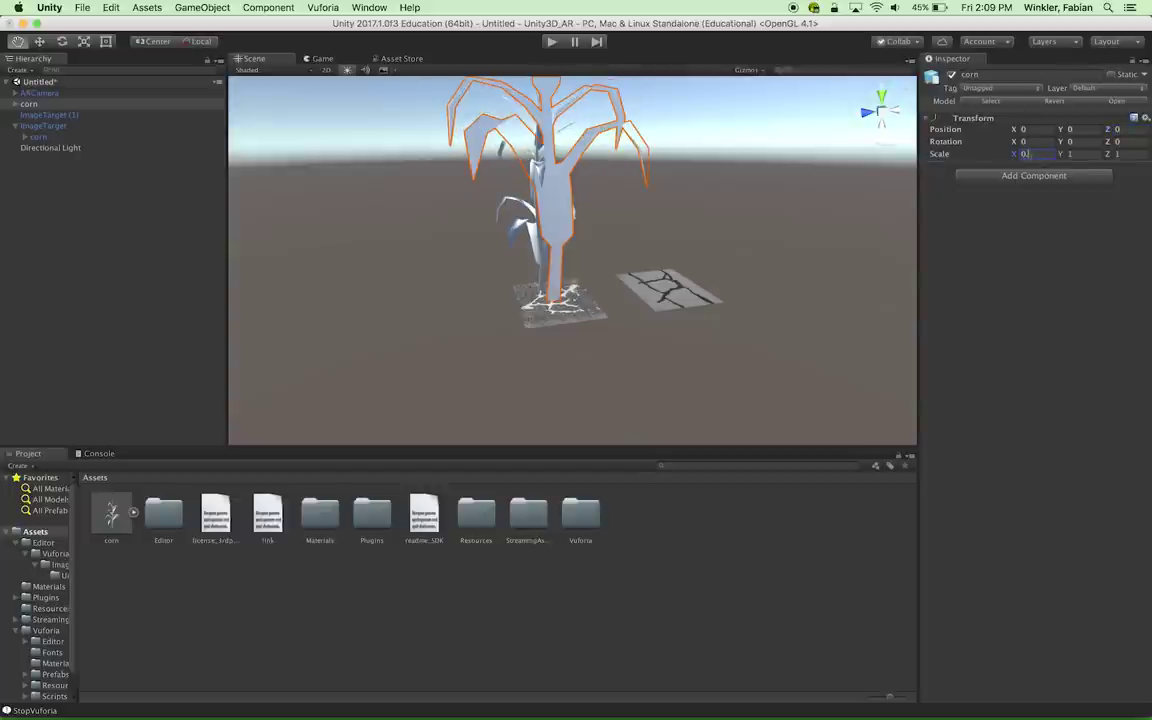
text(525)
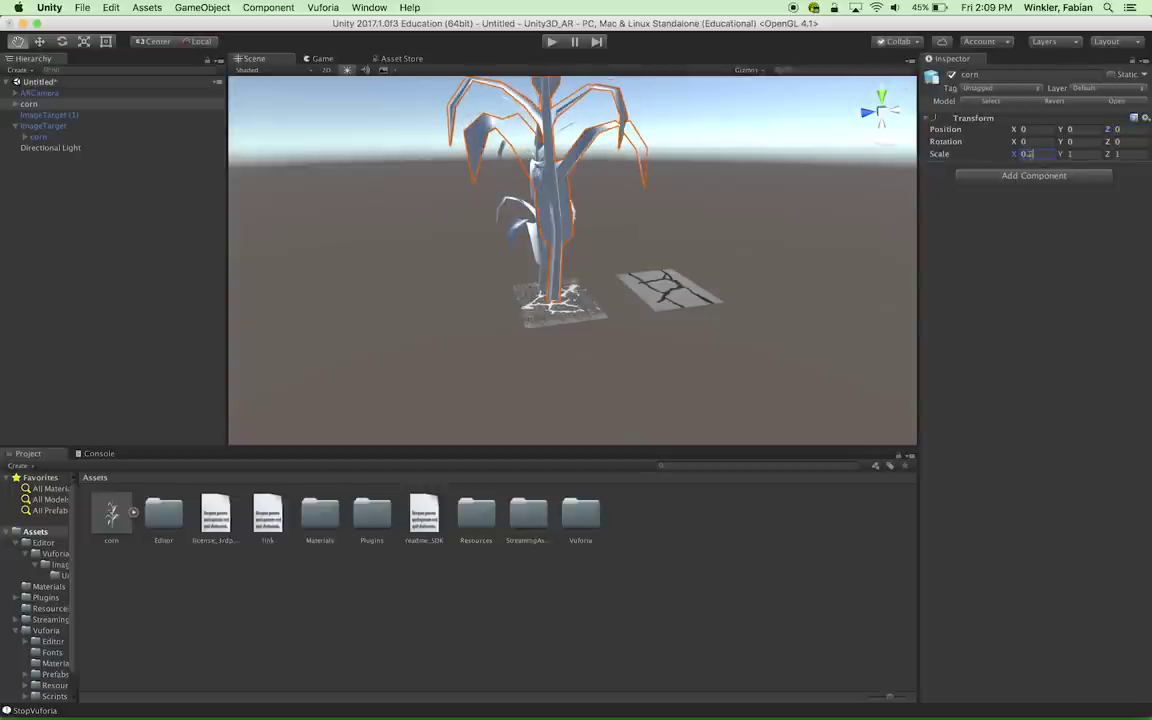
key(Tab)
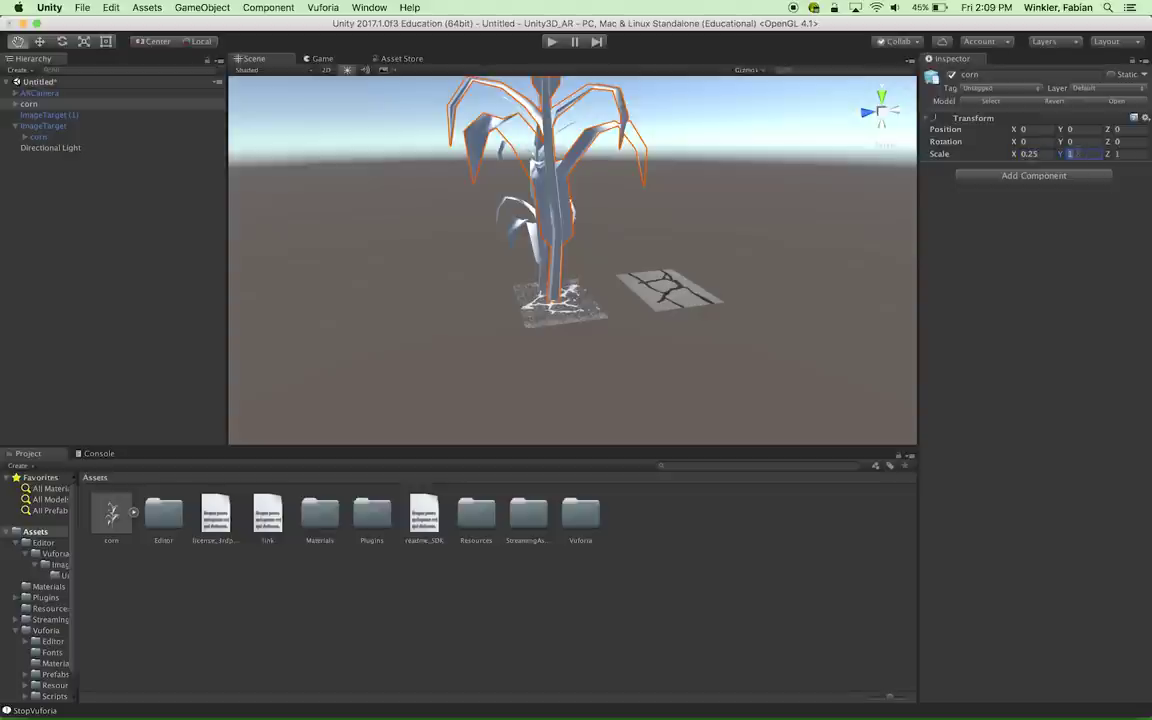
text(0.25)
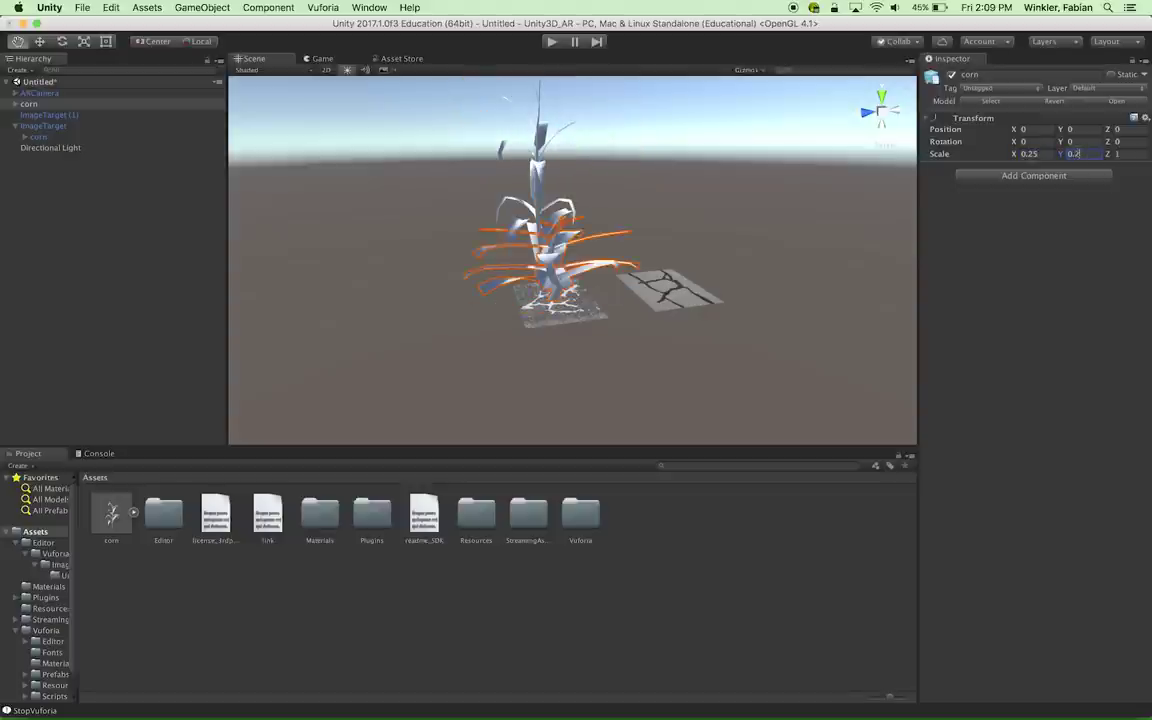
click(1118, 155)
text(0)
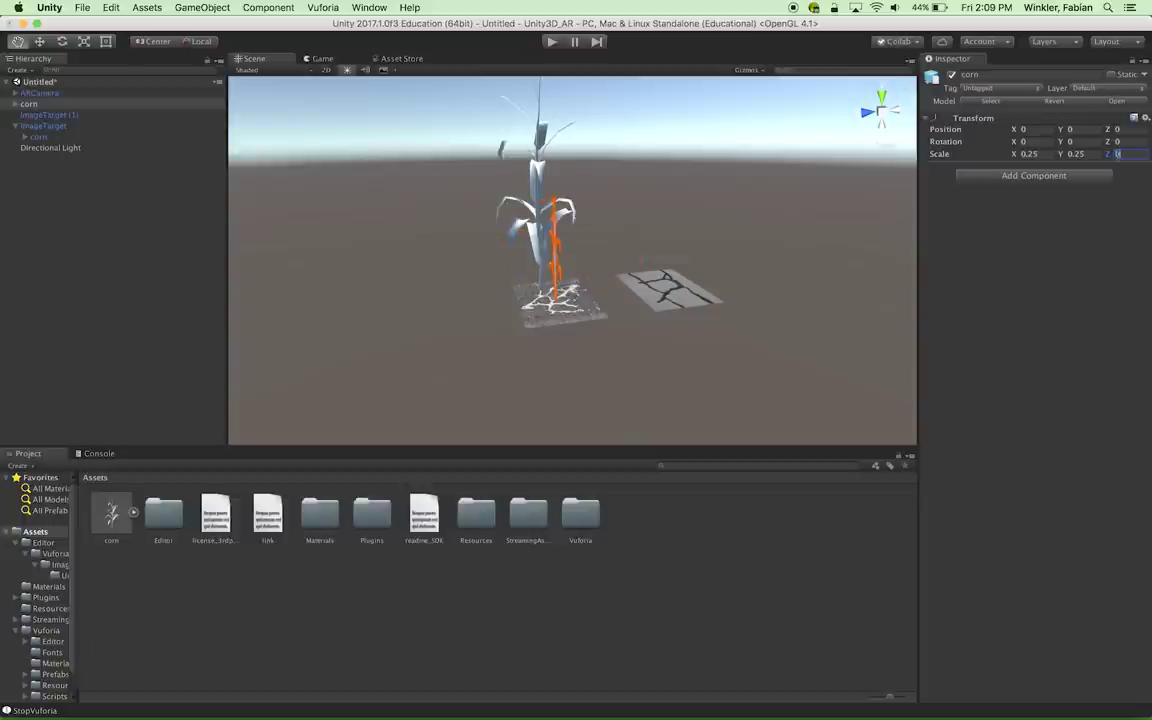
text(.25)
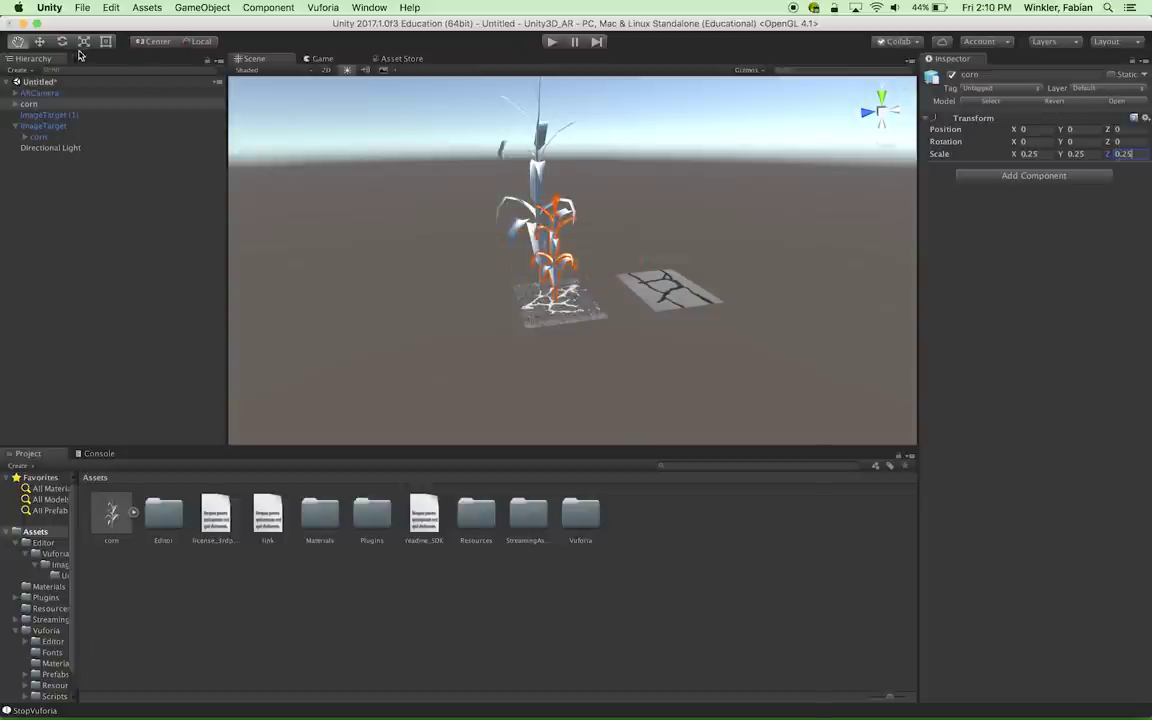
Move the second corn onto the lot_01 image target at -0.026, 0, -1.426
click(39, 41)
drag(499, 262, 630, 257)
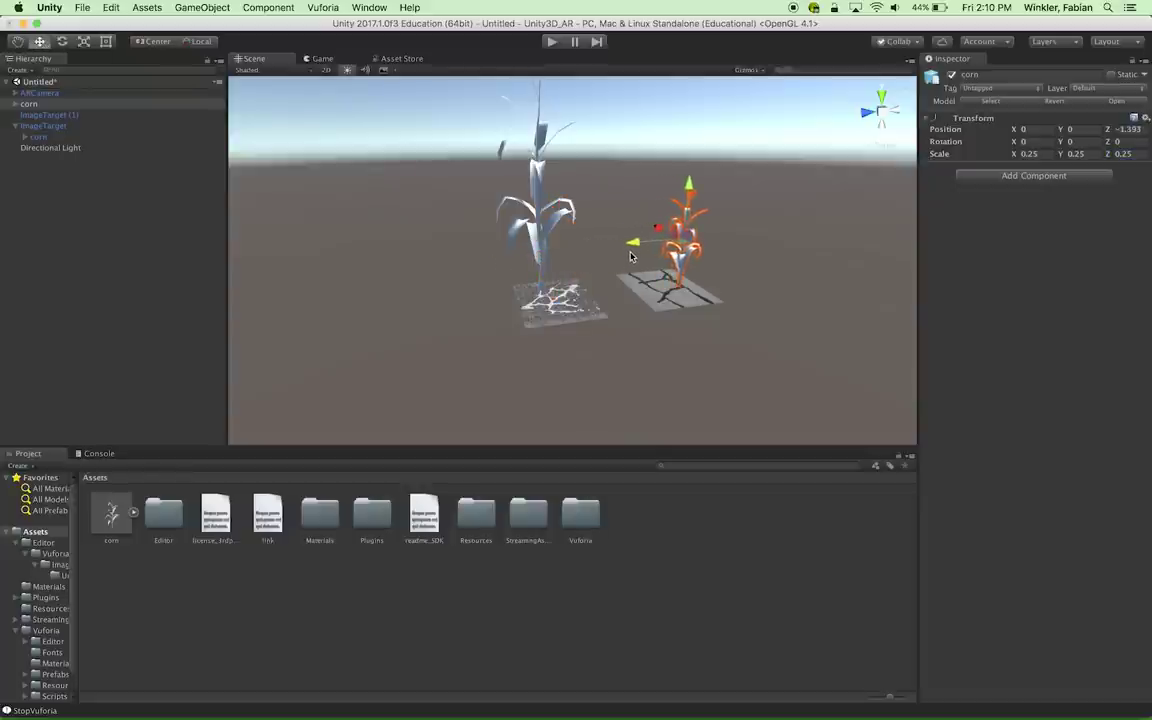
scroll(686, 335, up, 5)
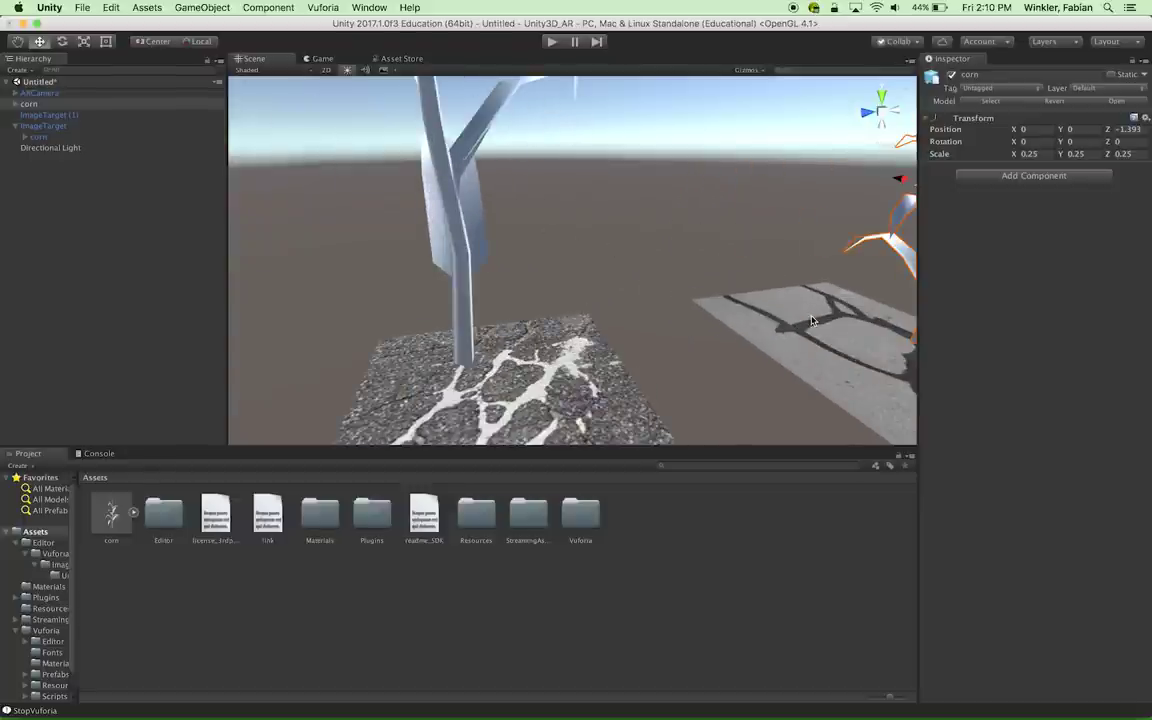
scroll(730, 284, down, 5)
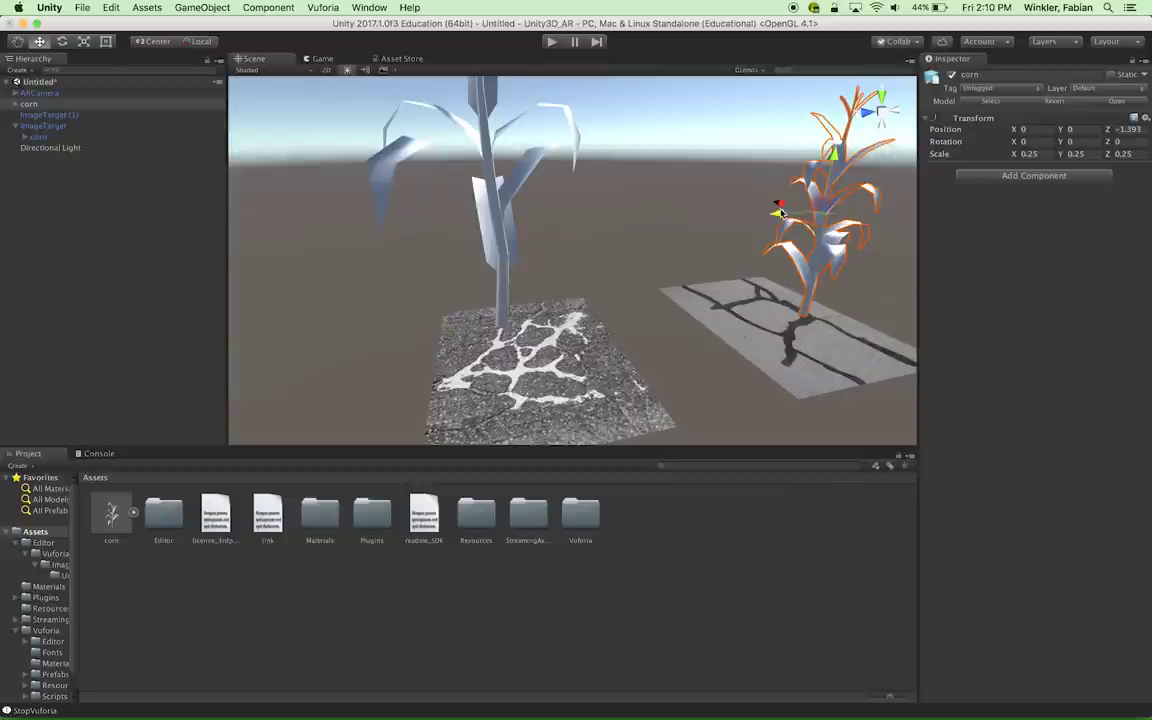
mouse_move(783, 215)
mouse_down()
mouse_move(728, 228)
mouse_move(784, 207)
mouse_up()
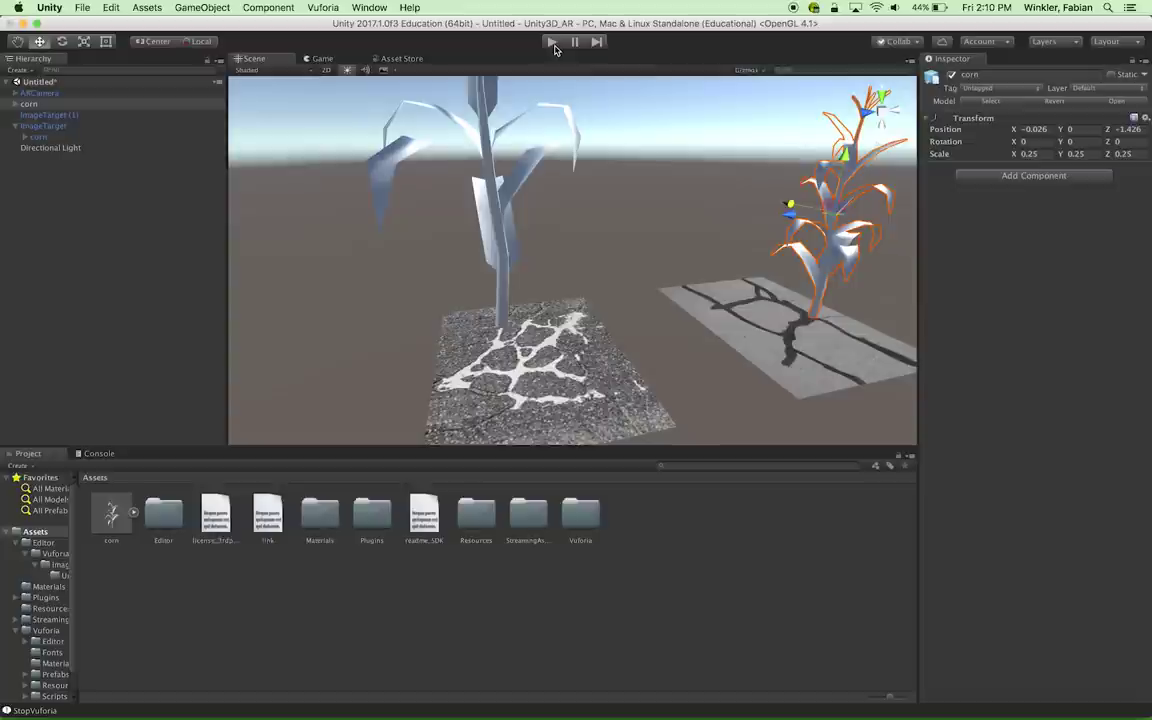
click(553, 44)
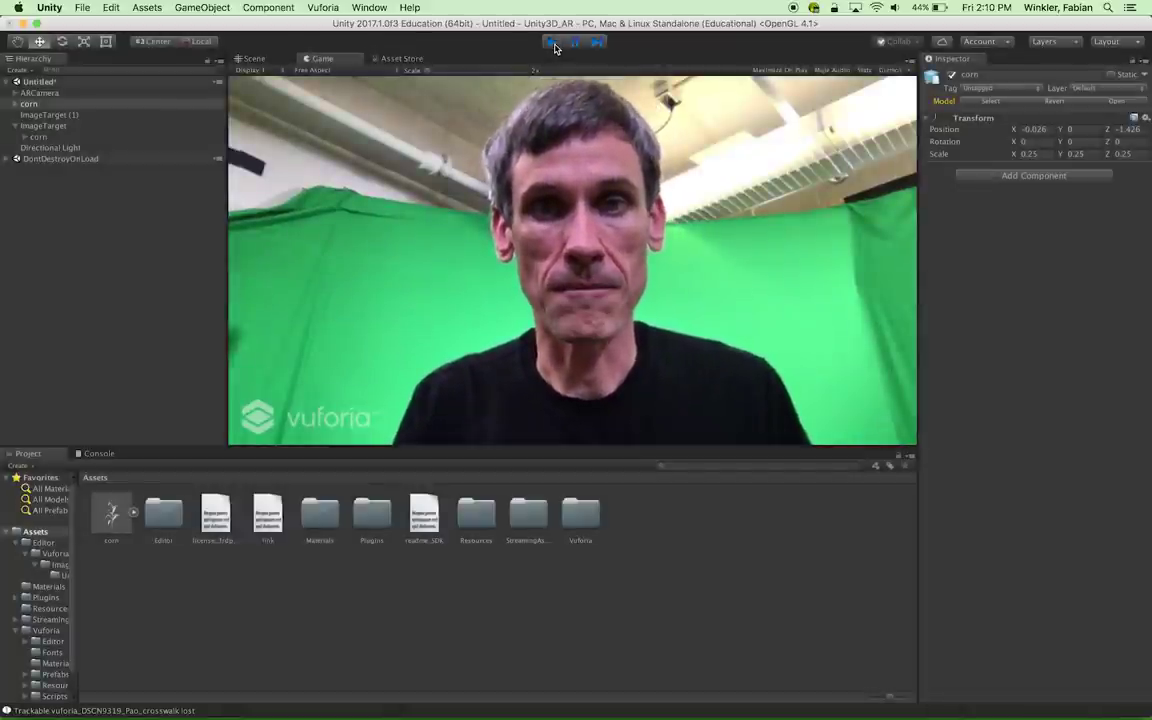
click(553, 43)
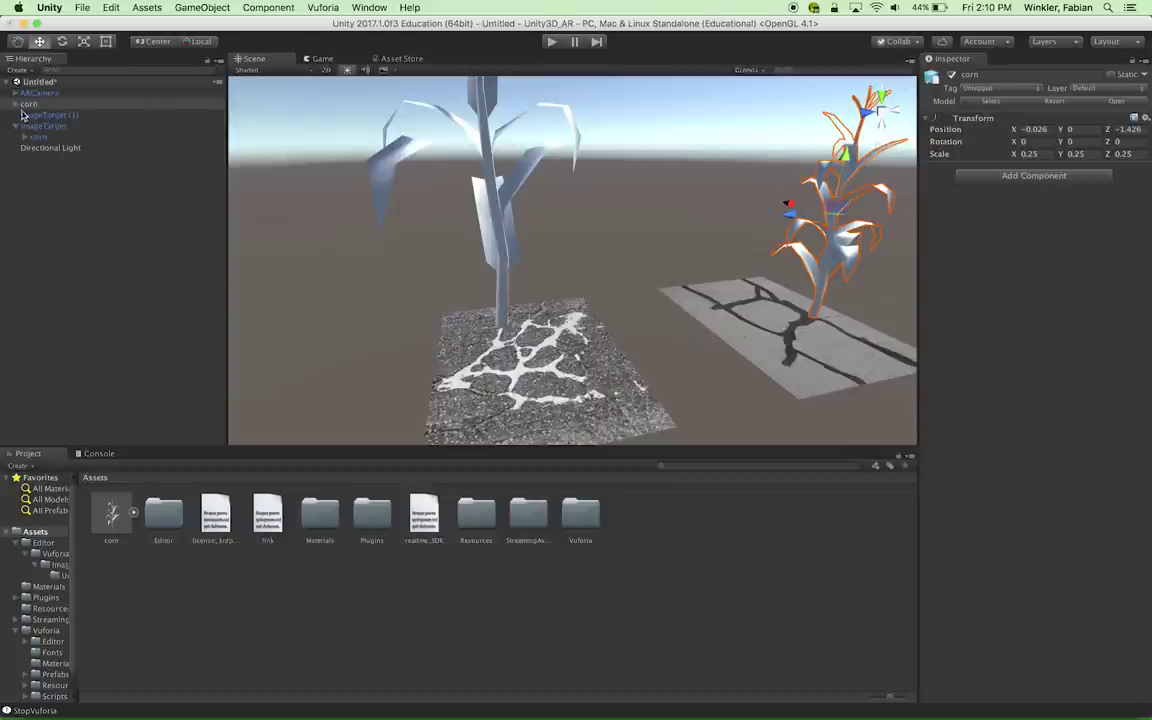
Parent the smaller corn under ImageTarget (1), then run and stop Play mode to test both targets
drag(28, 104, 36, 116)
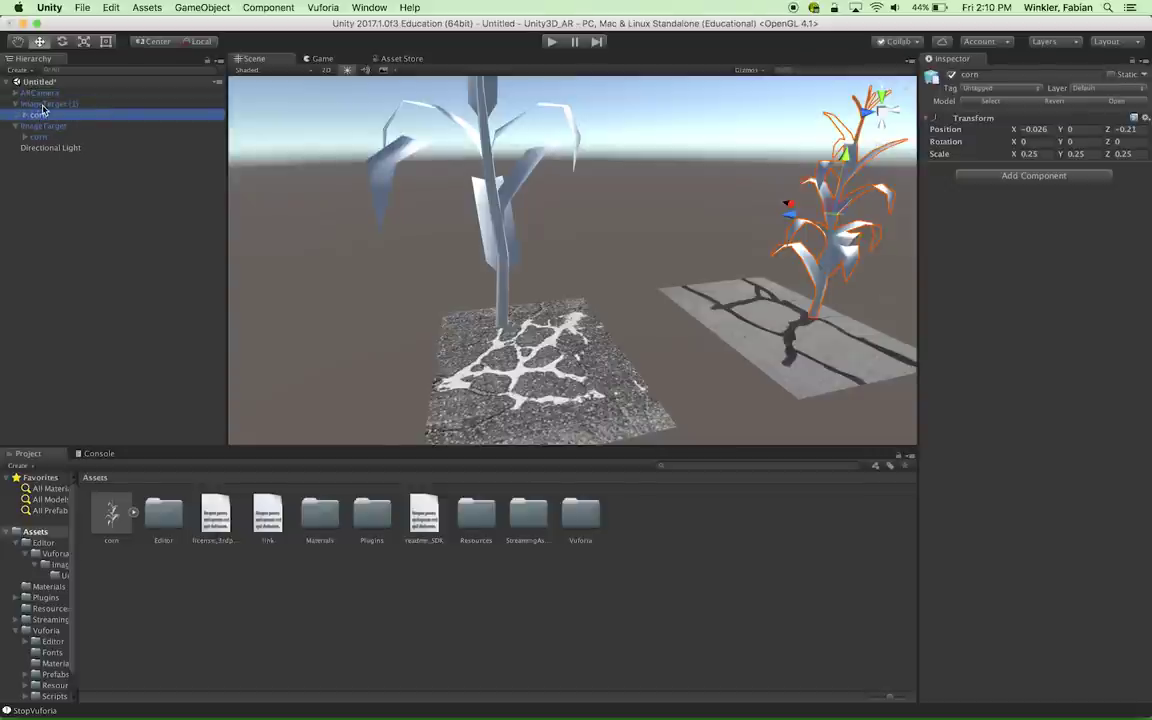
click(550, 42)
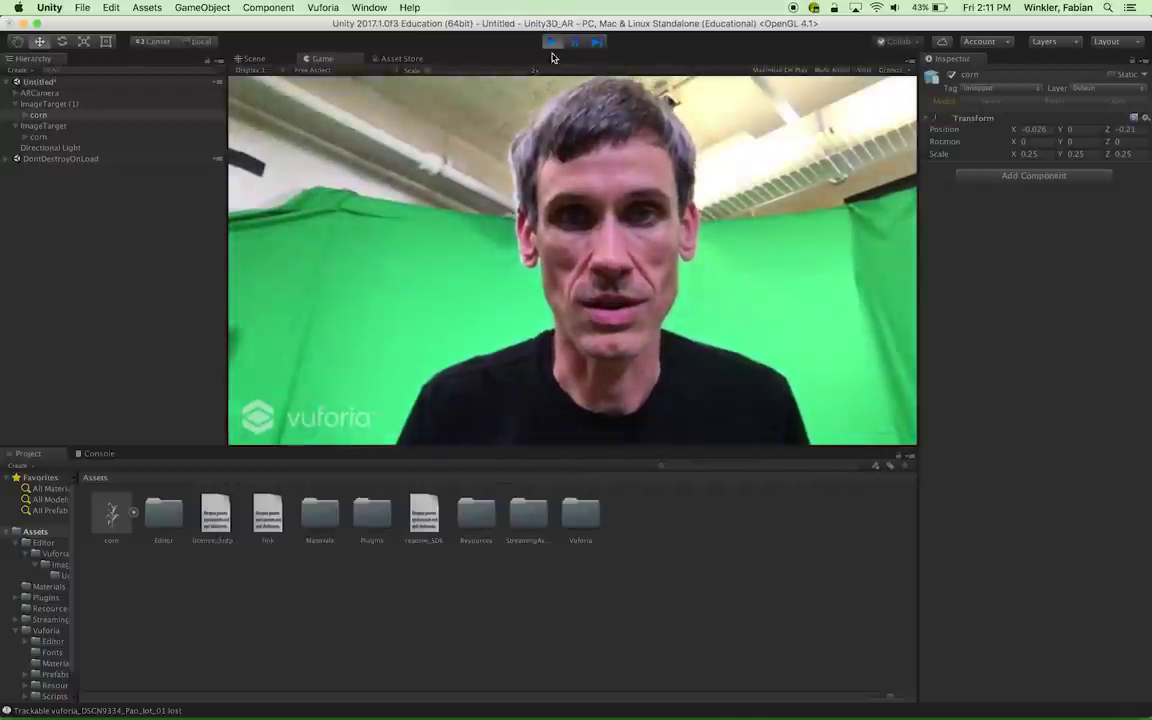
click(552, 42)
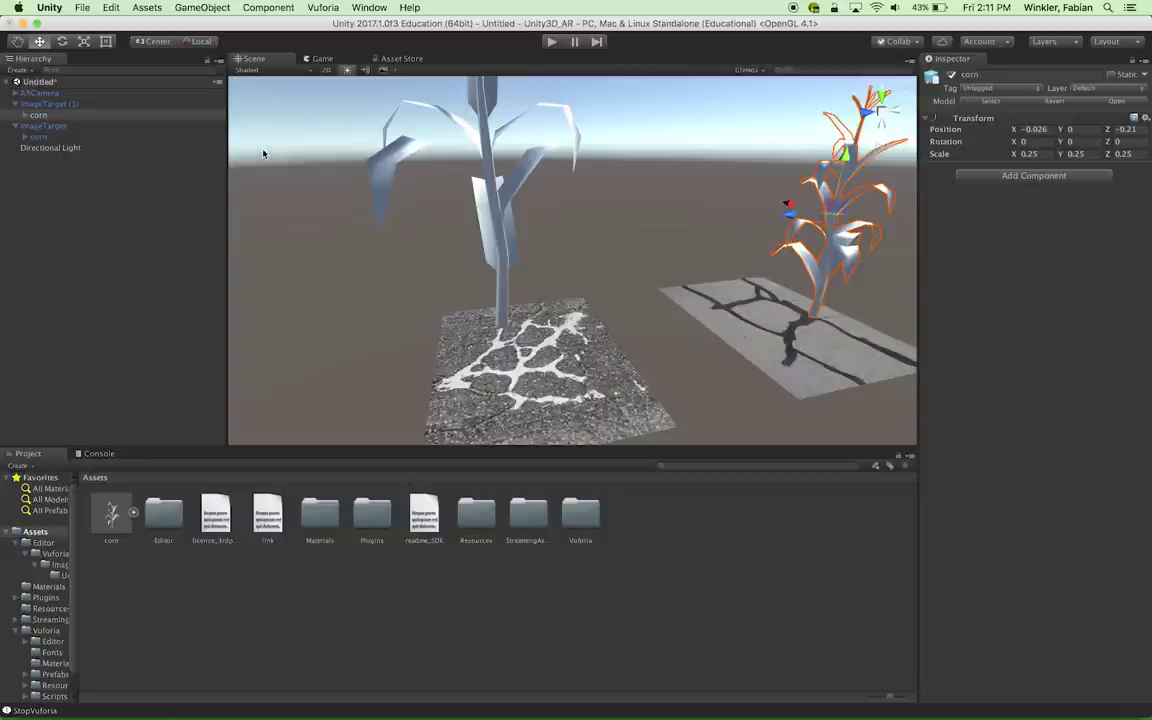
Save the scene as Unity3D_AR_corn.unity in the Assets folder
click(82, 8)
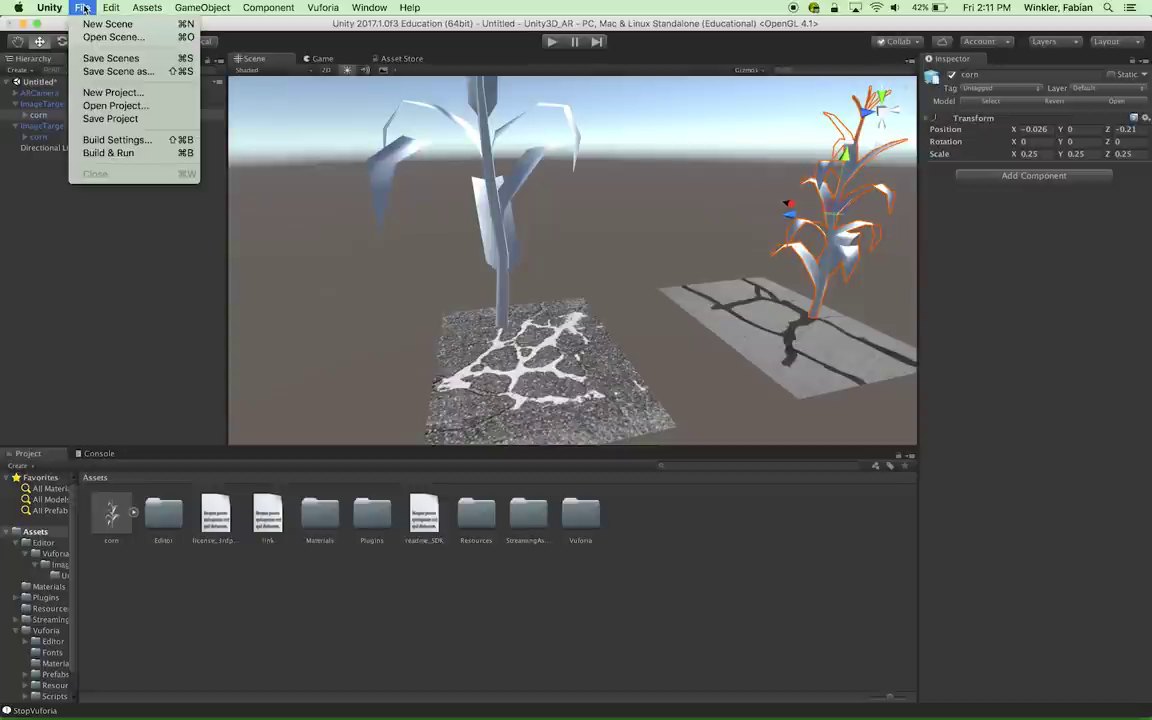
click(116, 71)
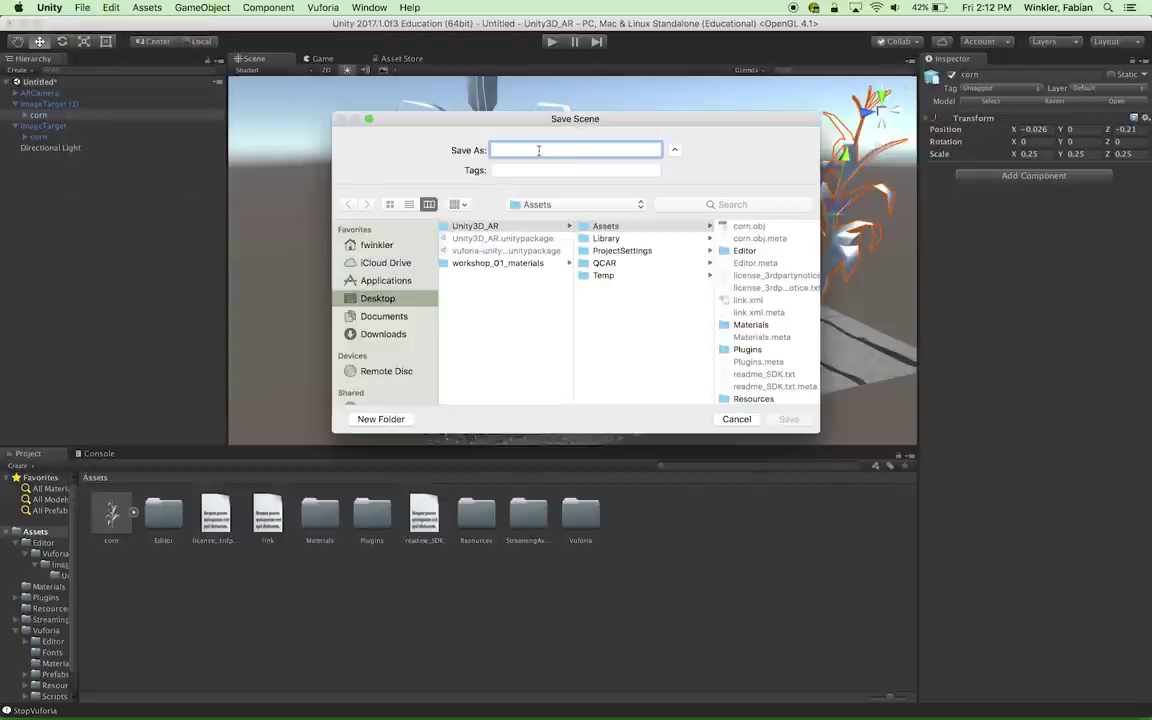
text(Unity3D_AR_corn)
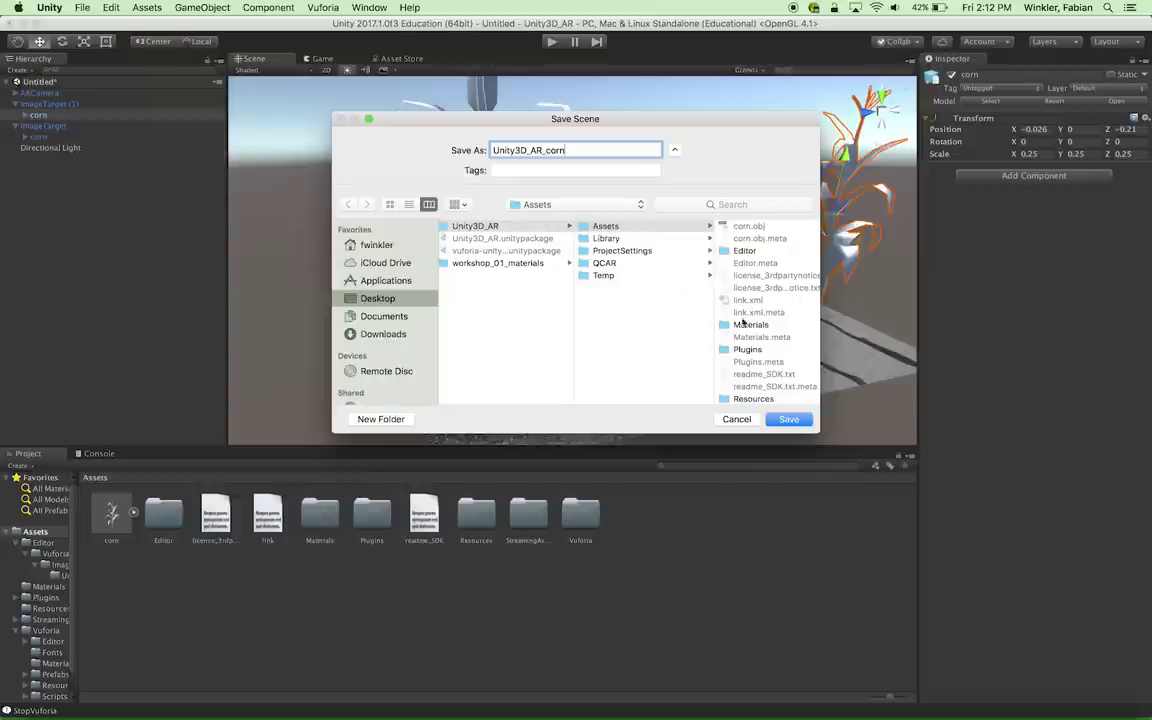
click(787, 420)
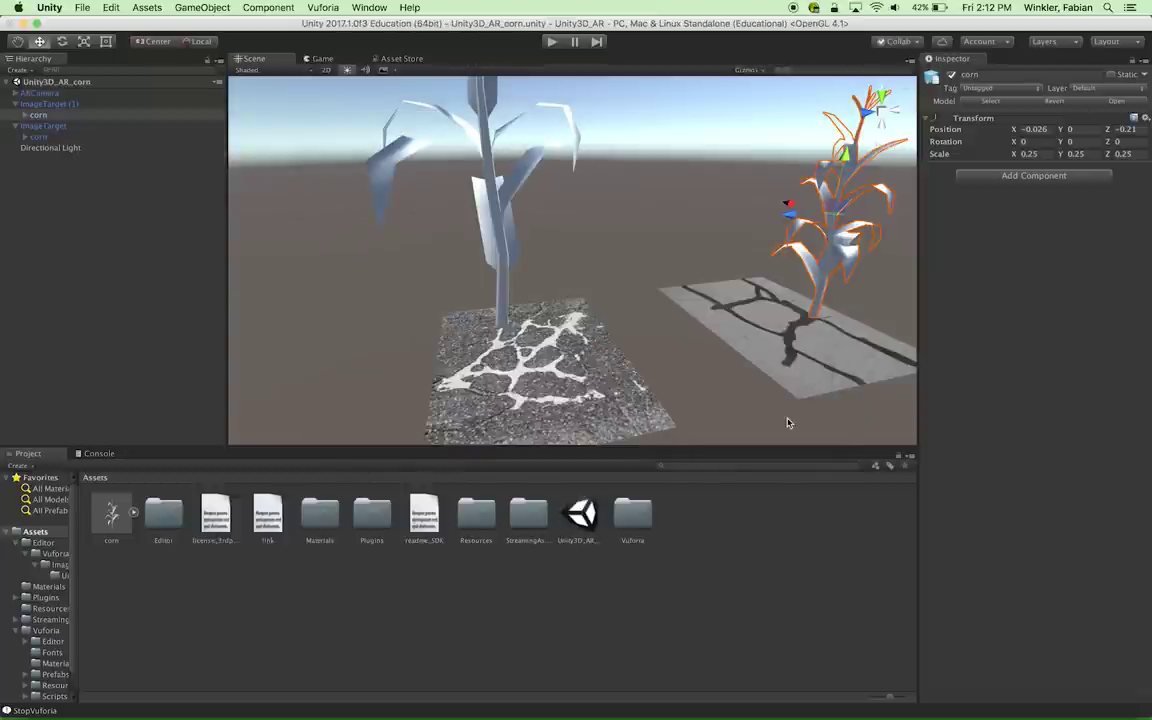